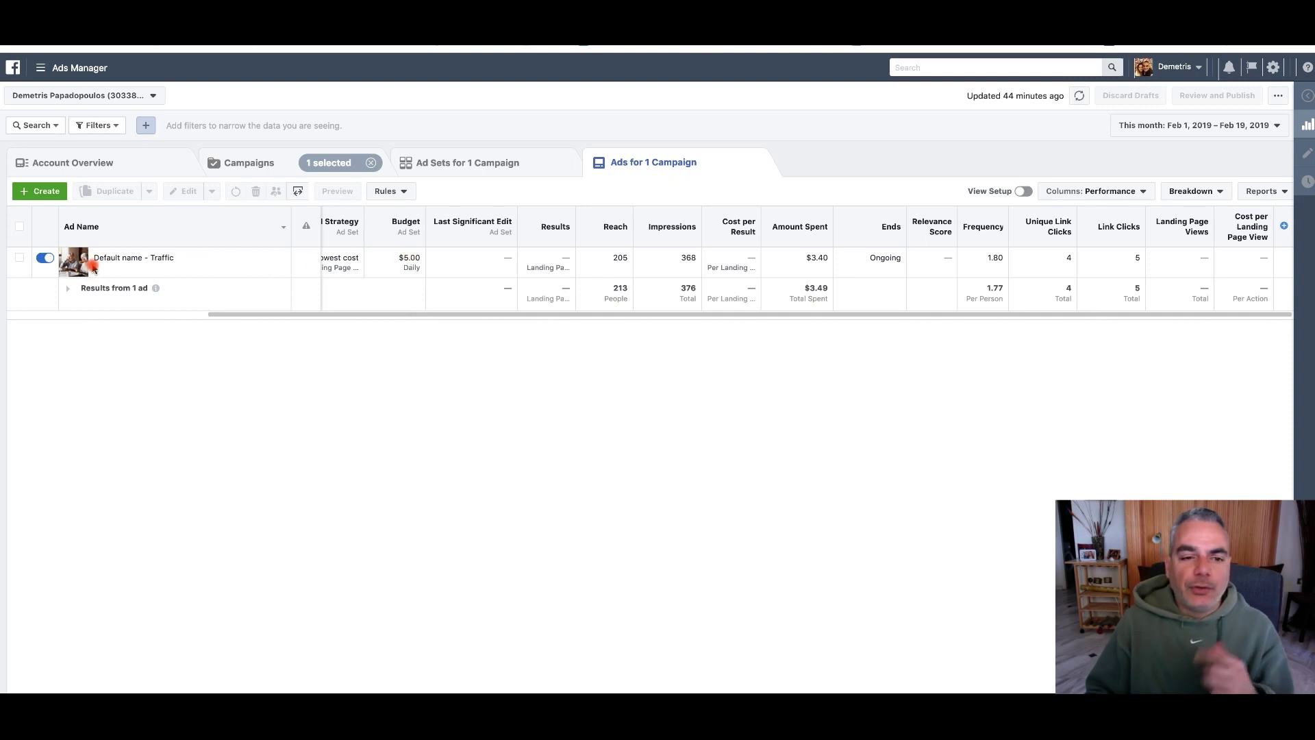
pyautogui.click(650, 170)
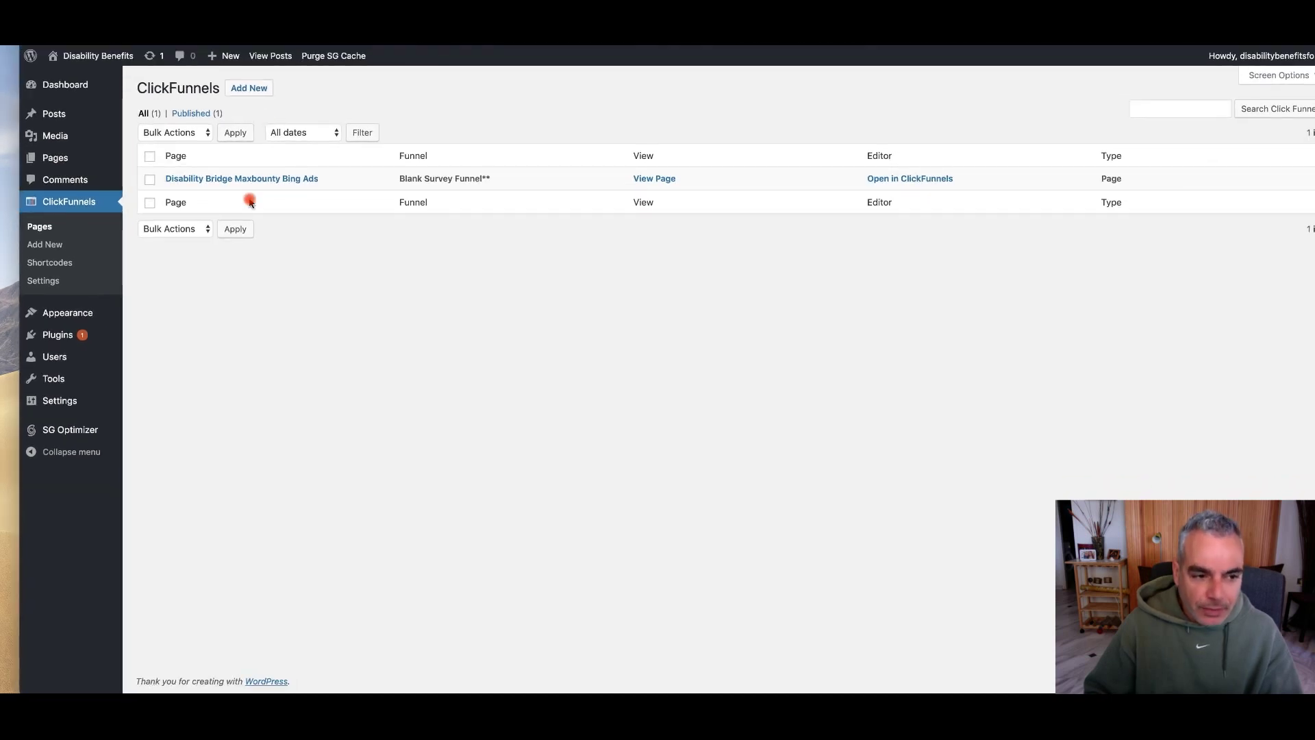
pyautogui.moveTo(92, 314)
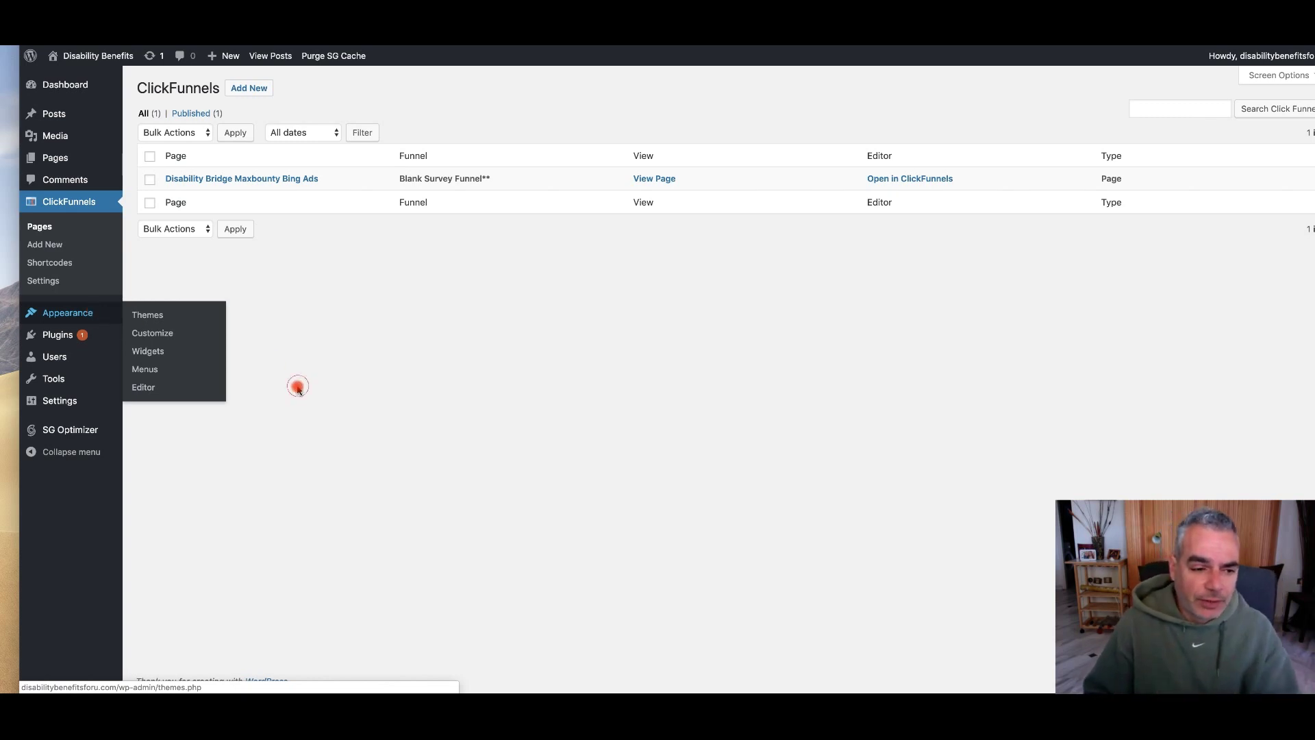
pyautogui.moveTo(101, 338)
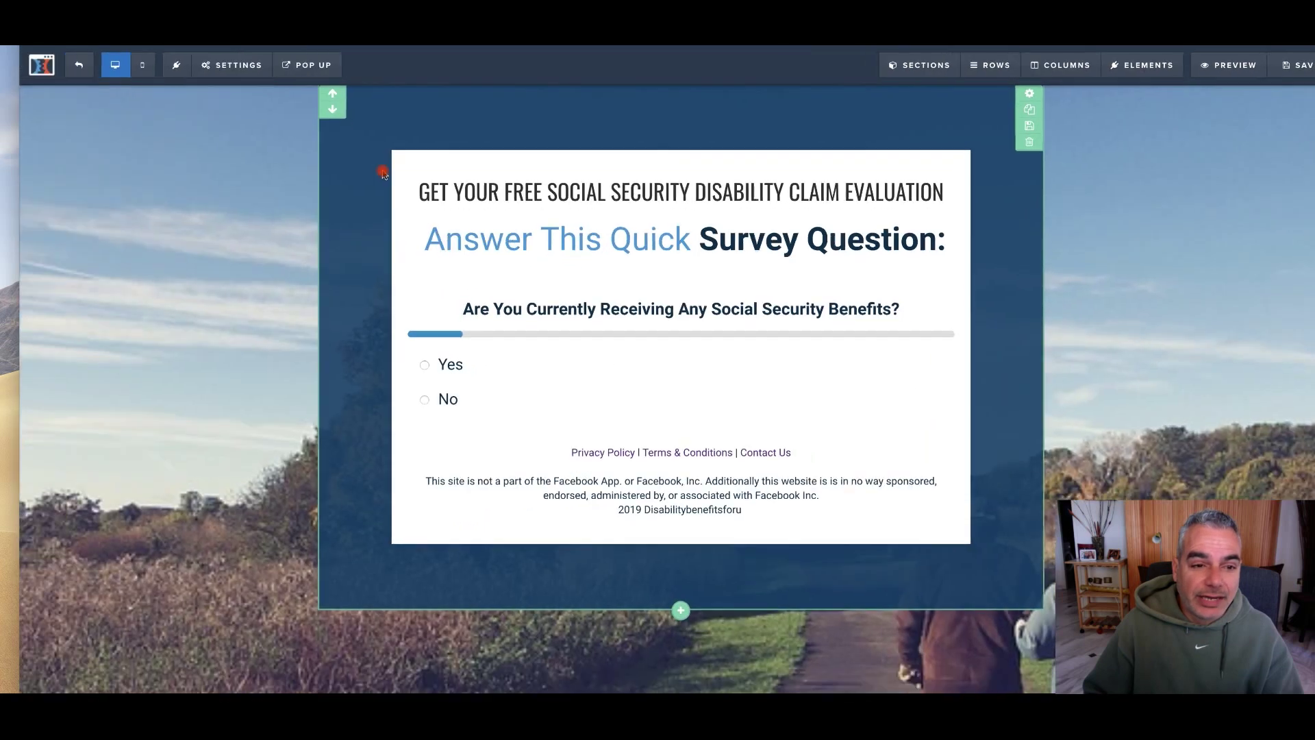
# Exit the page editor without saving and look at both Disability Bridge Maxbounty steps of the survey funnel.
pyautogui.click(84, 87)
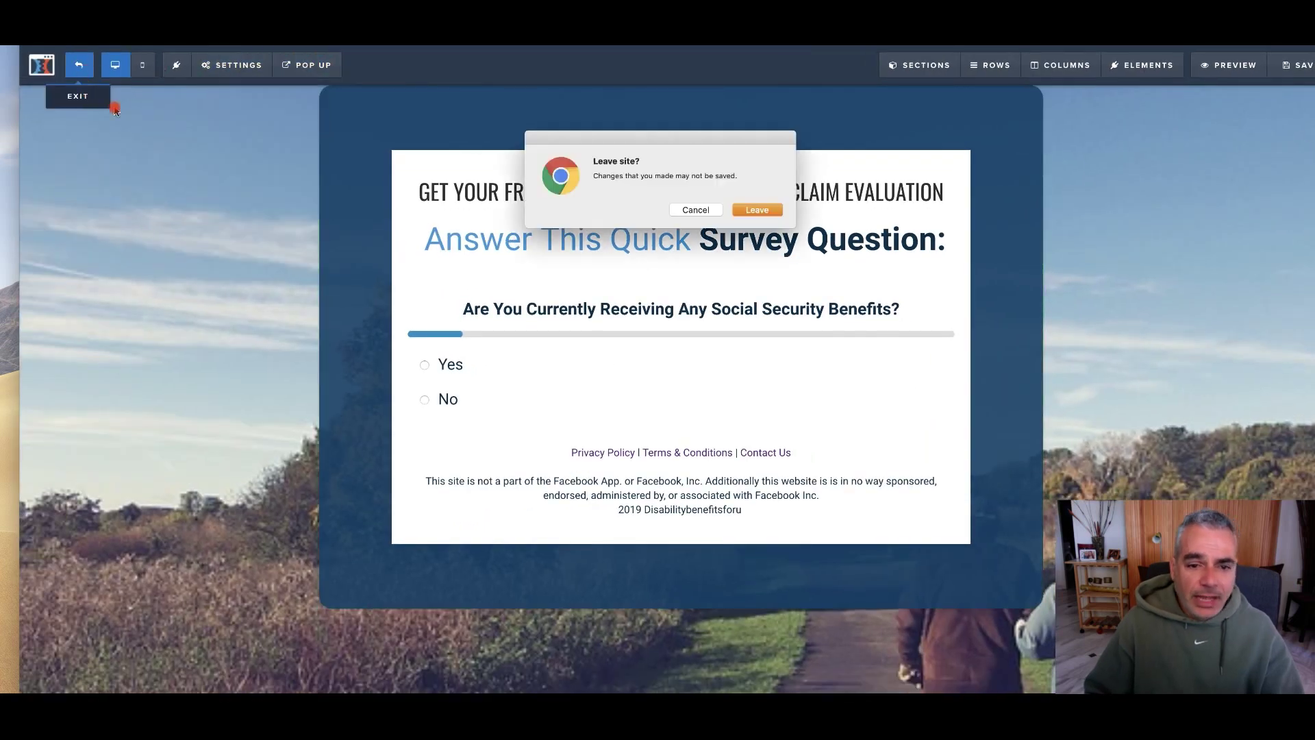
pyautogui.click(753, 207)
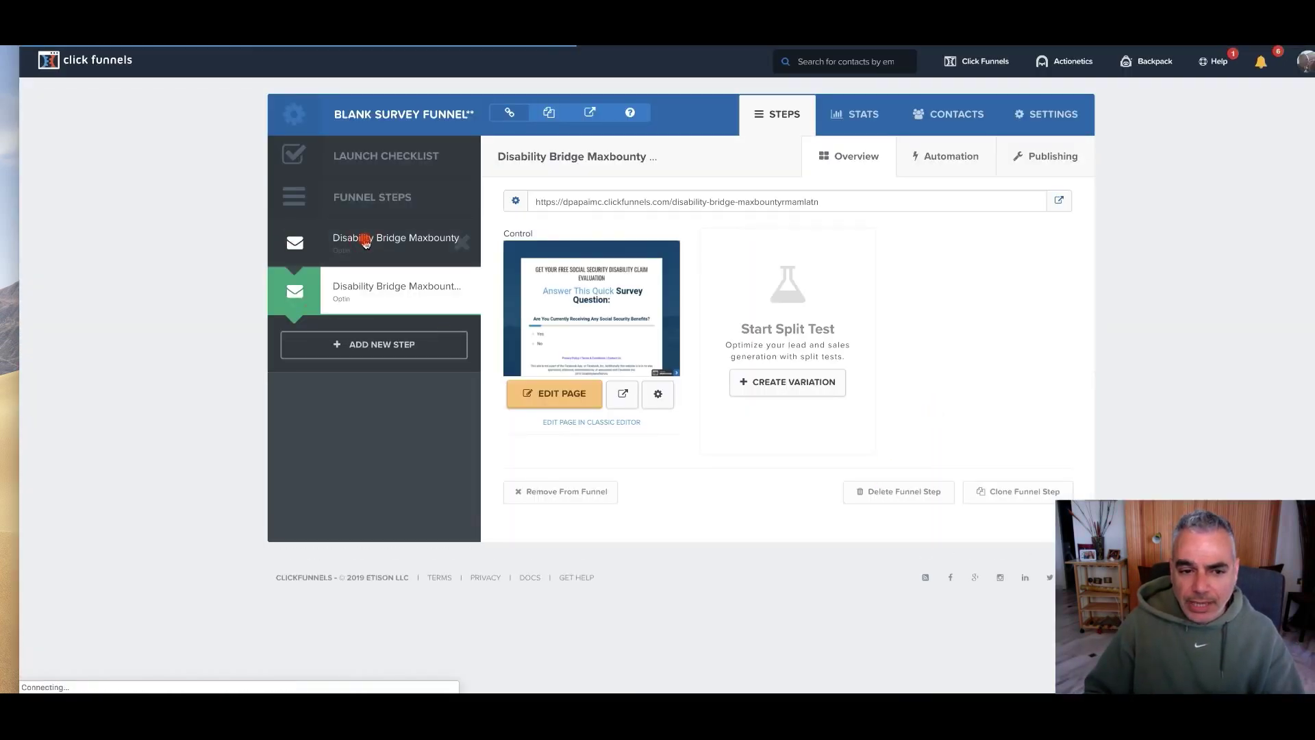
pyautogui.click(365, 243)
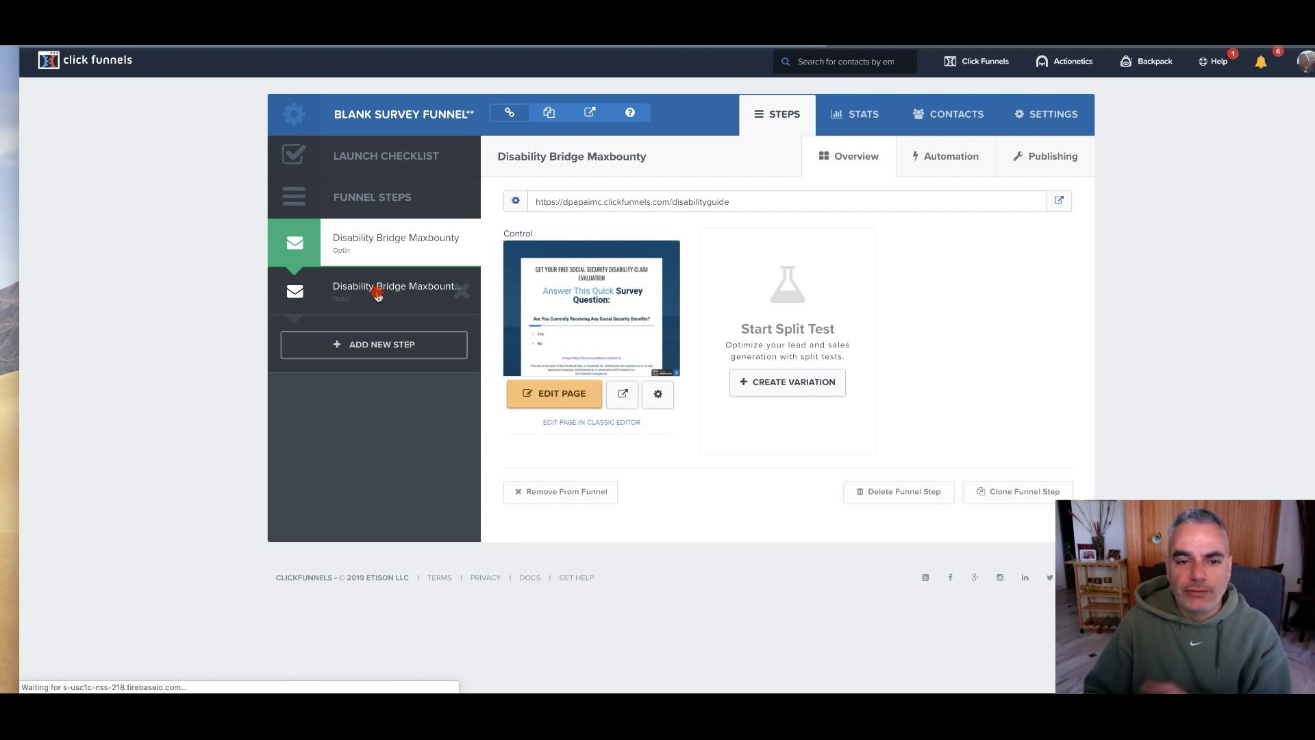
pyautogui.click(377, 295)
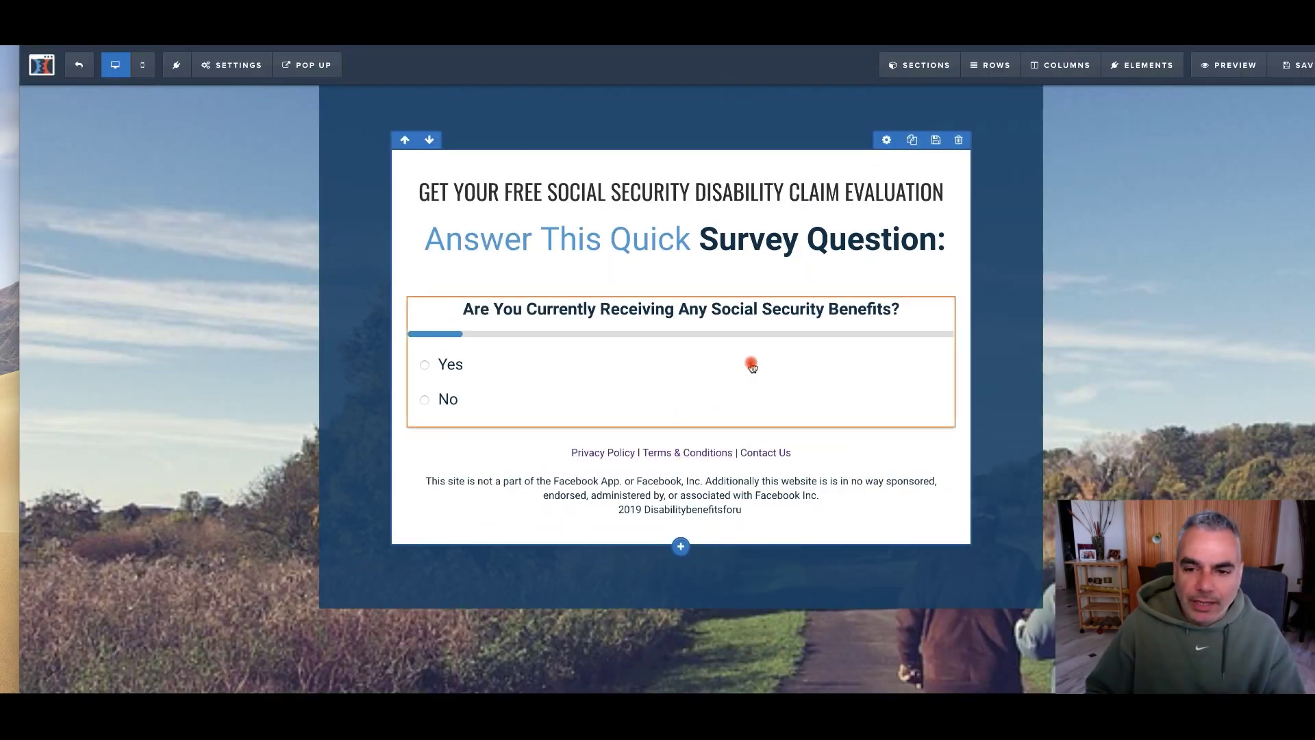
# Open the Default Outcome Action in the options of the landing page's survey element.
pyautogui.click(222, 65)
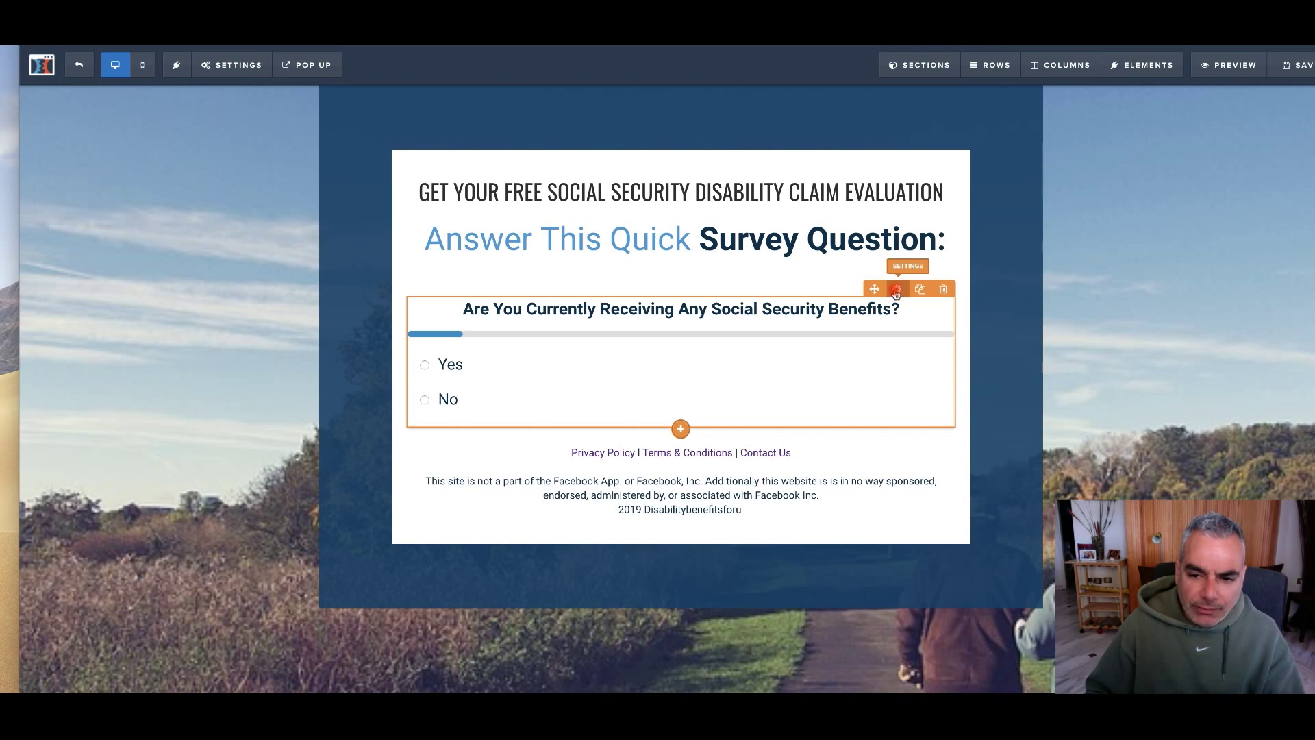
pyautogui.click(896, 291)
pyautogui.click(1211, 204)
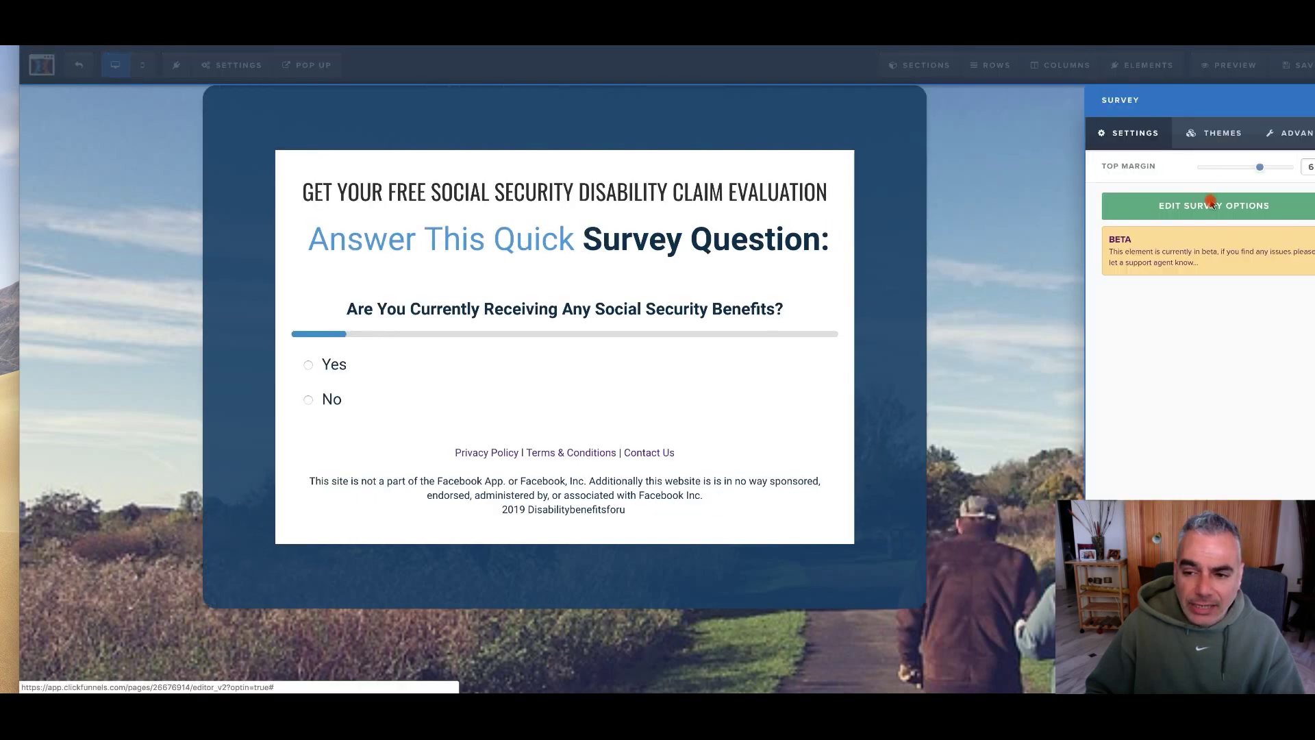
pyautogui.click(308, 133)
pyautogui.click(414, 132)
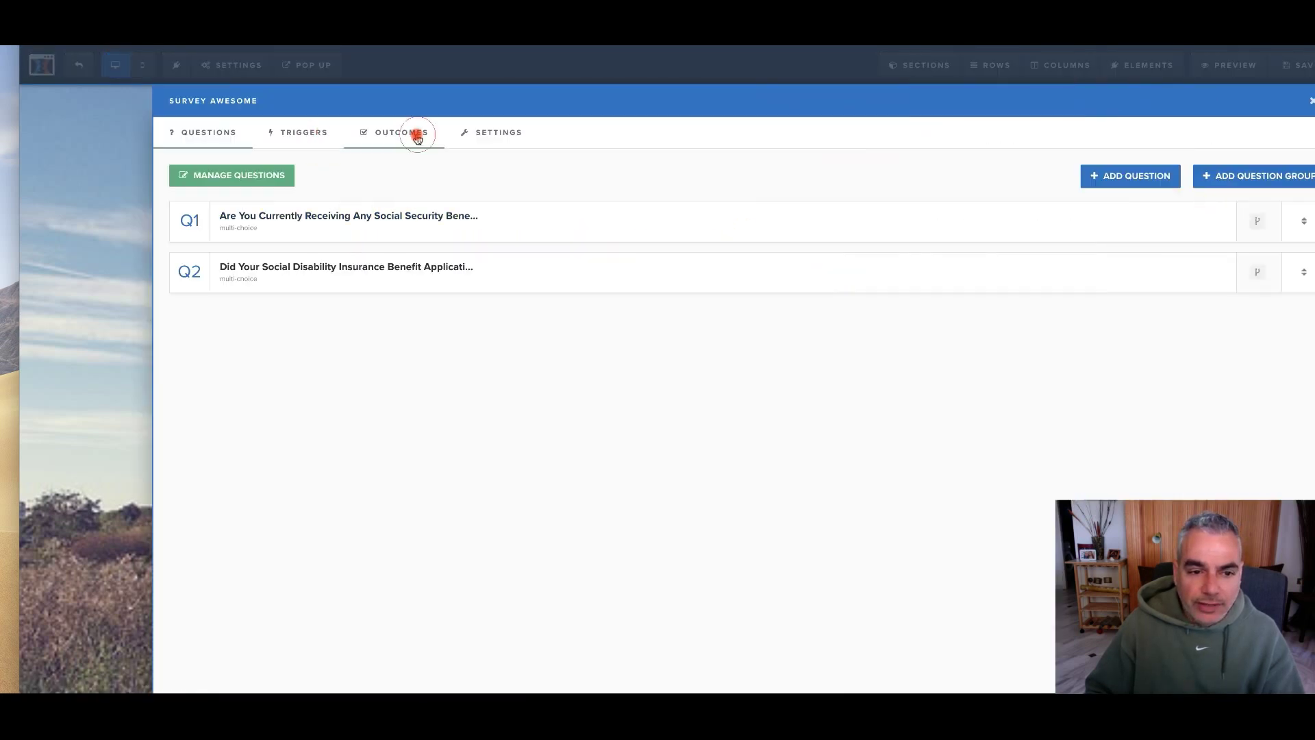
pyautogui.click(265, 218)
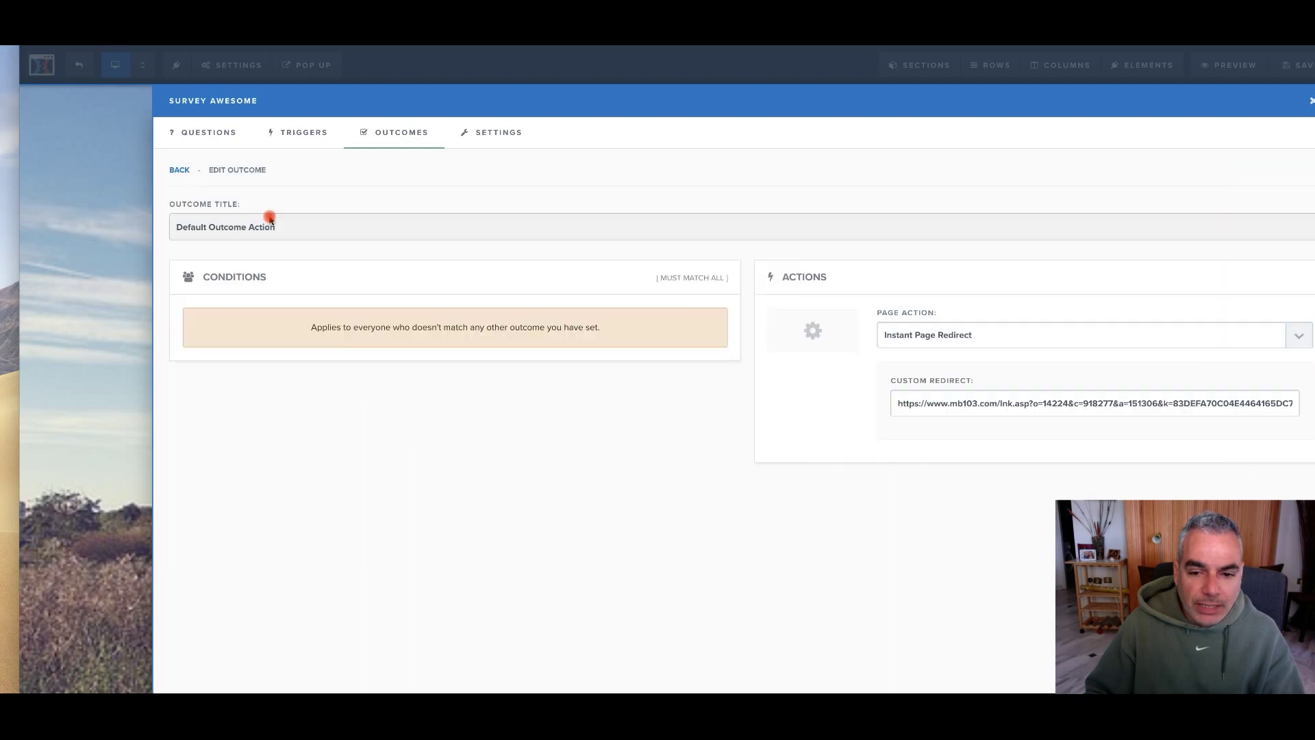
# Examine the outcome's custom redirect URL, including the s1 tracking parameter at its end.
pyautogui.tripleClick(920, 407)
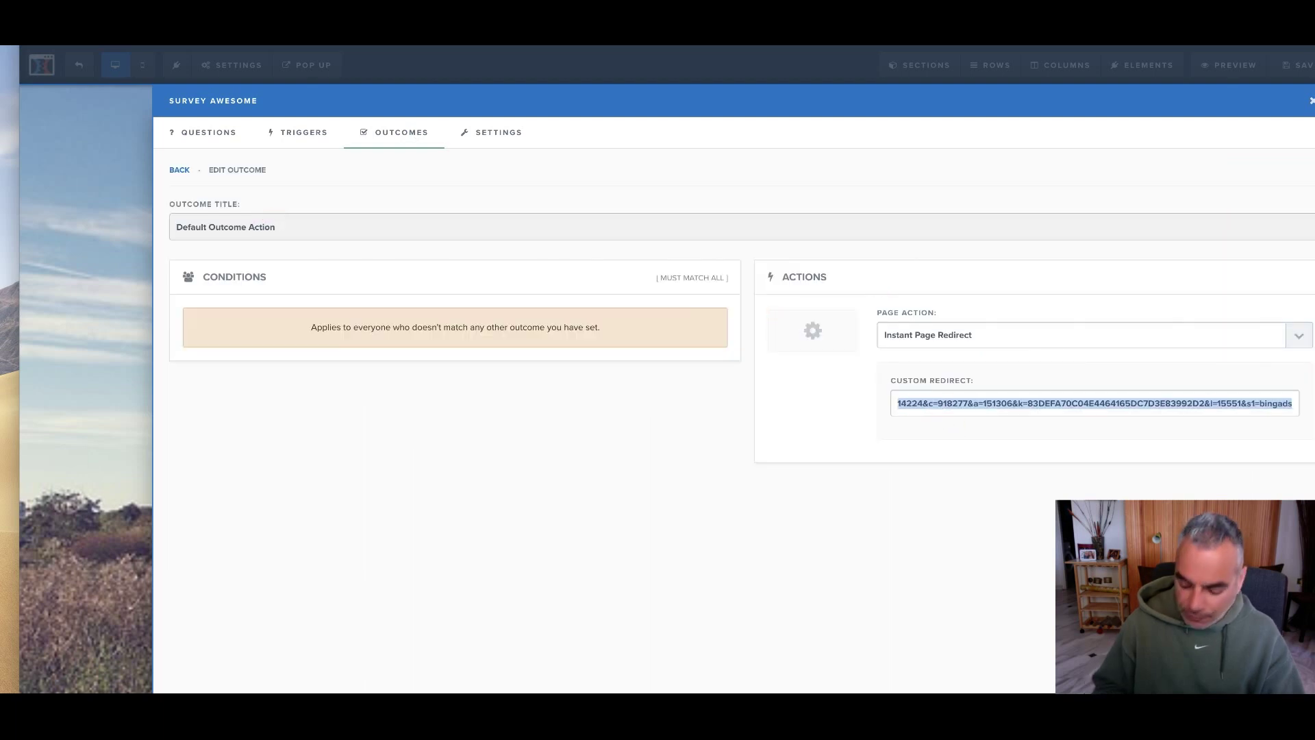
pyautogui.press('Right')
pyautogui.click(1283, 403)
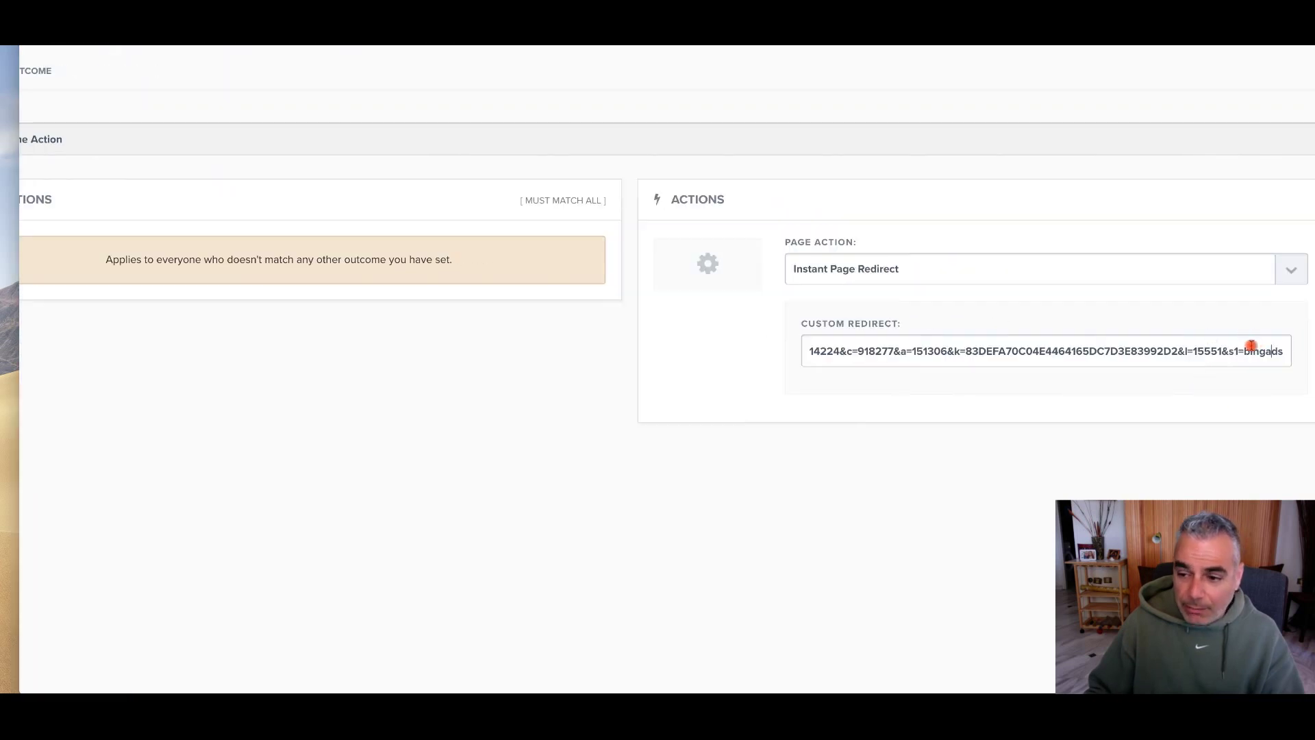
pyautogui.doubleClick(1250, 347)
pyautogui.click(1203, 385)
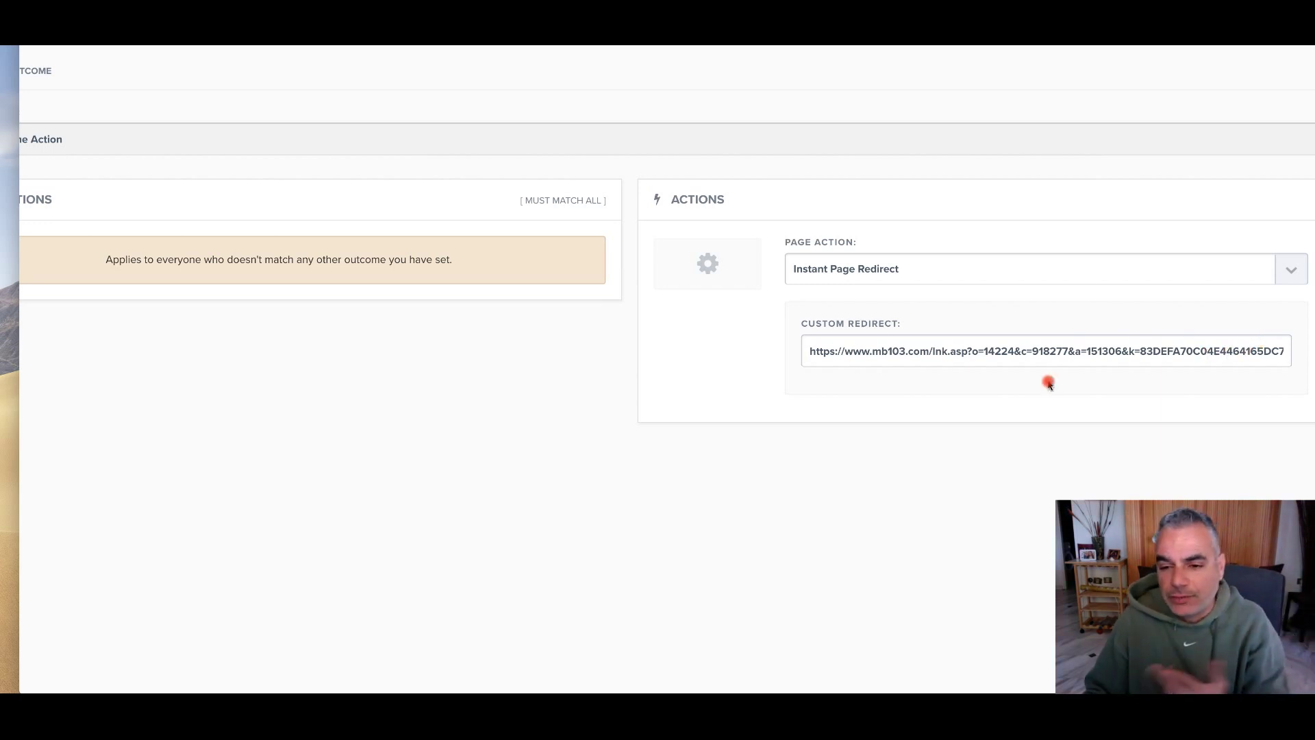
pyautogui.moveTo(1109, 351); pyautogui.dragTo(831, 435)
# Switch to the WordPress ClickFunnels pages and open the settings of the Disability Bridge Maxbounty Bing Ads page.
pyautogui.click(336, 215)
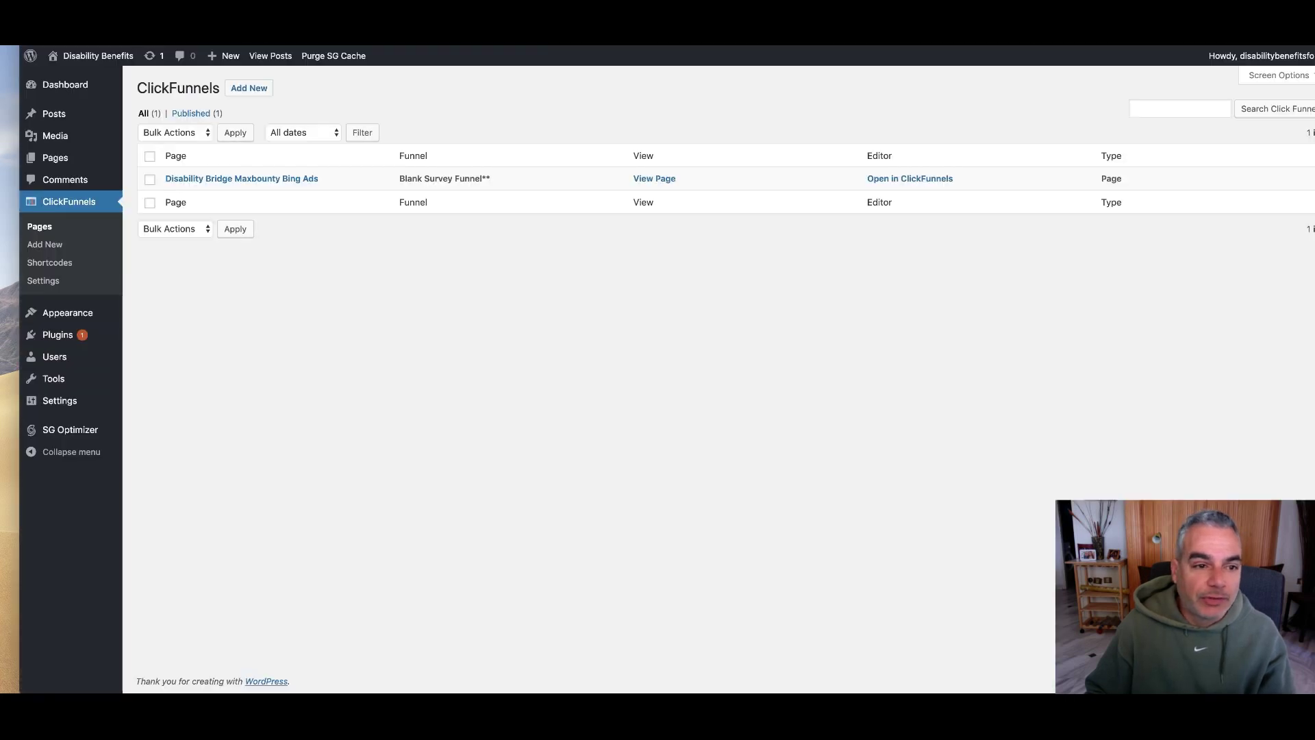
pyautogui.click(77, 202)
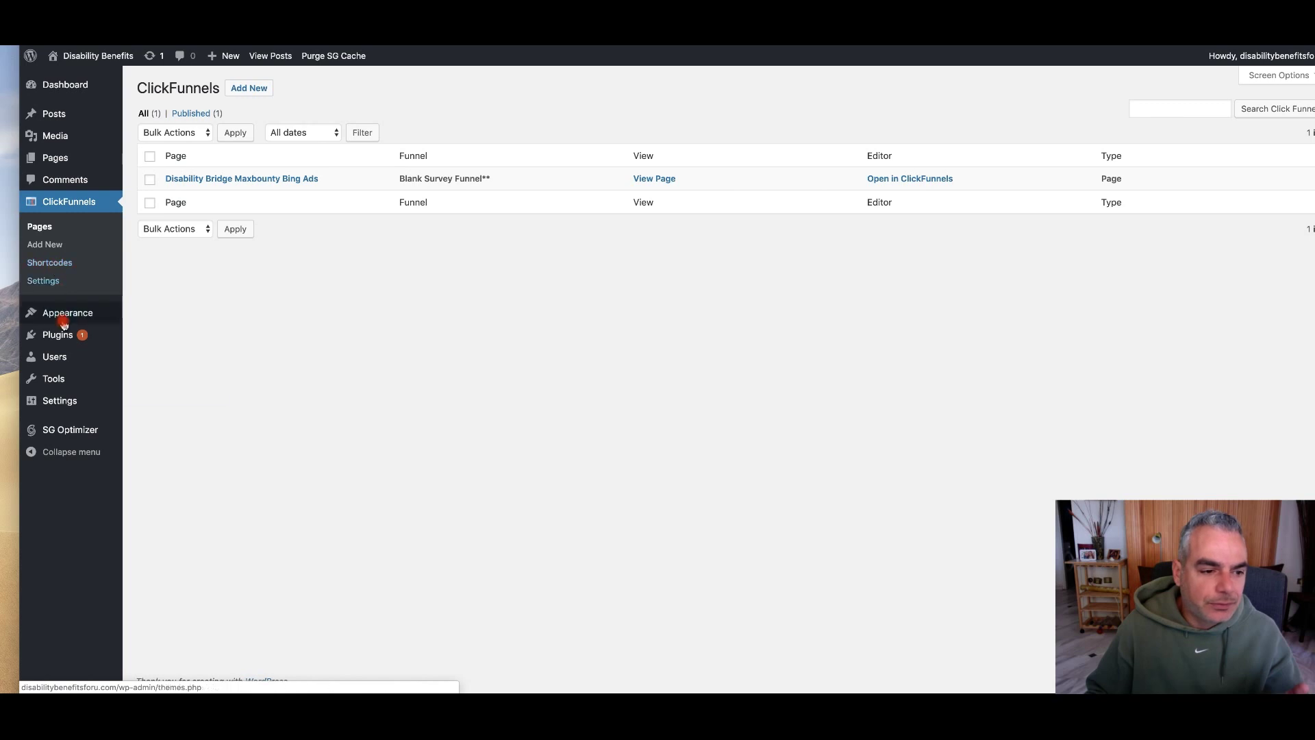
pyautogui.moveTo(64, 323)
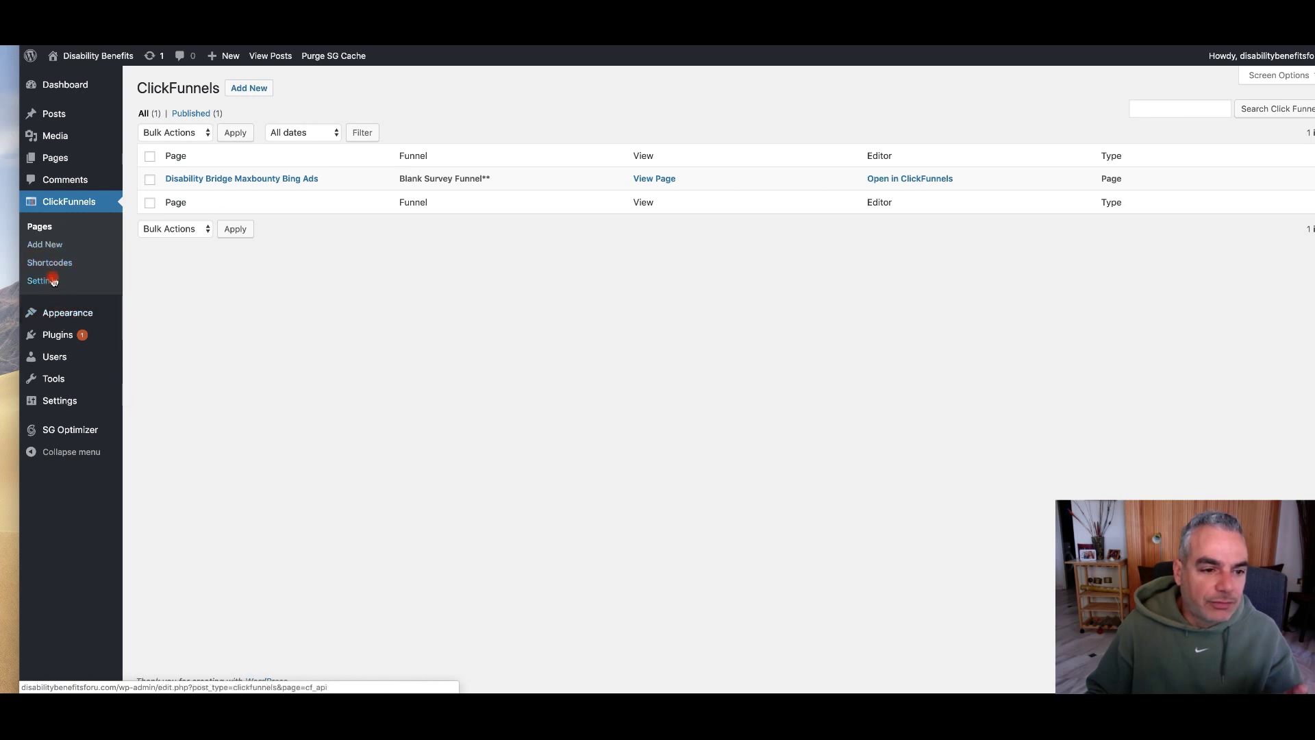
pyautogui.click(273, 181)
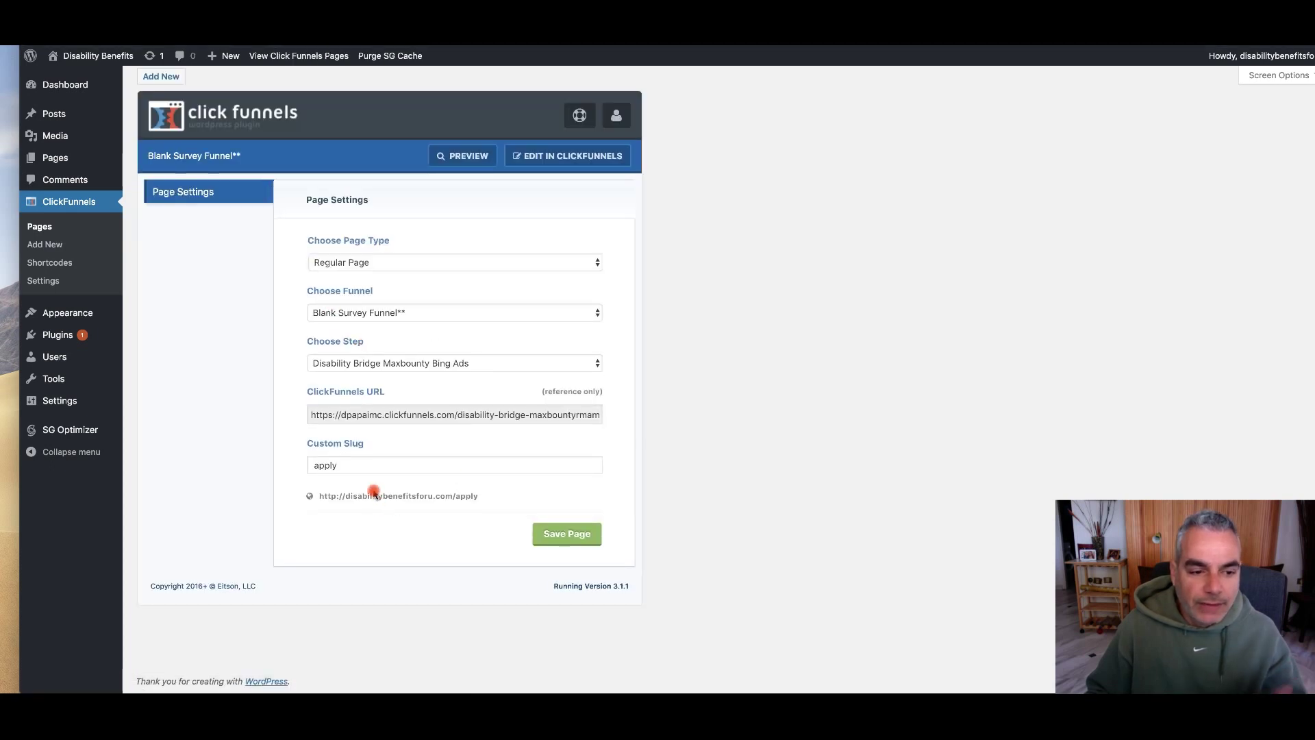
# Load the page's disabilitybenefitsforu.com/apply address in the browser and answer Yes to both survey questions.
pyautogui.moveTo(488, 497); pyautogui.dragTo(335, 498)
pyautogui.press('super+c')
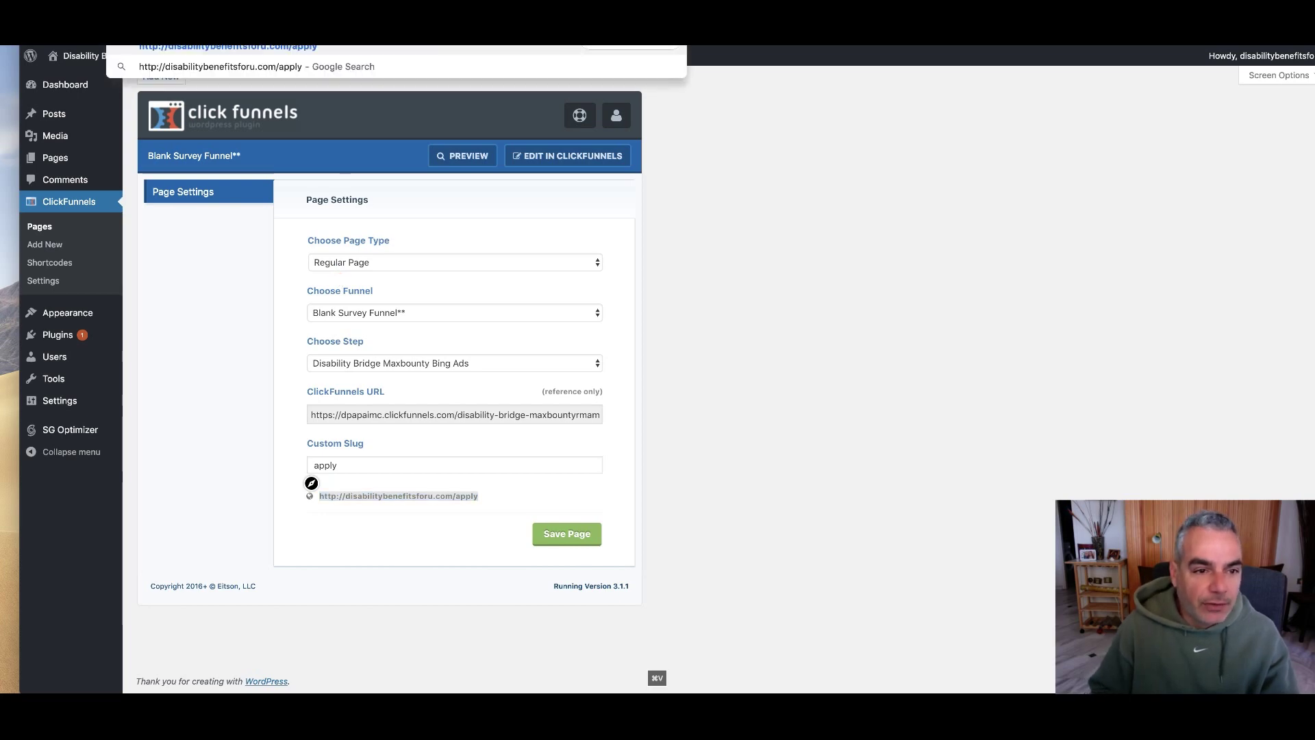
pyautogui.press('Return')
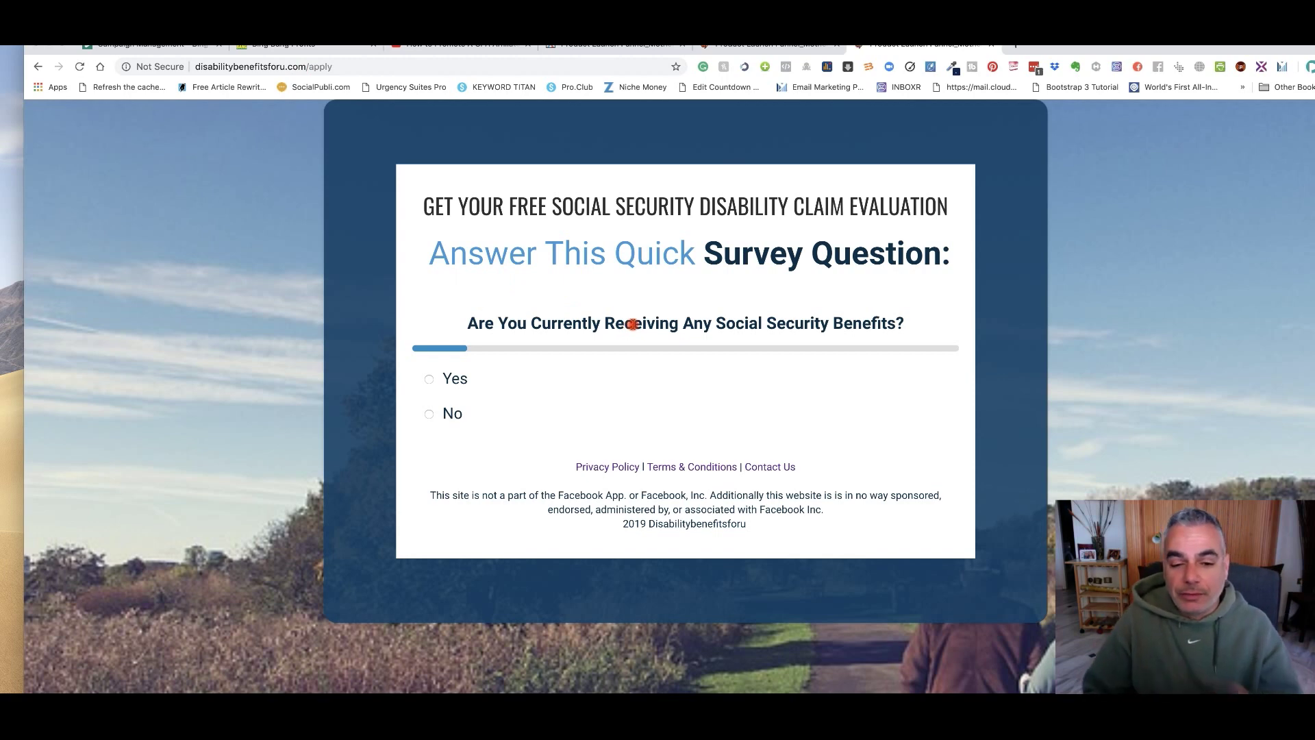
pyautogui.click(487, 378)
pyautogui.click(537, 372)
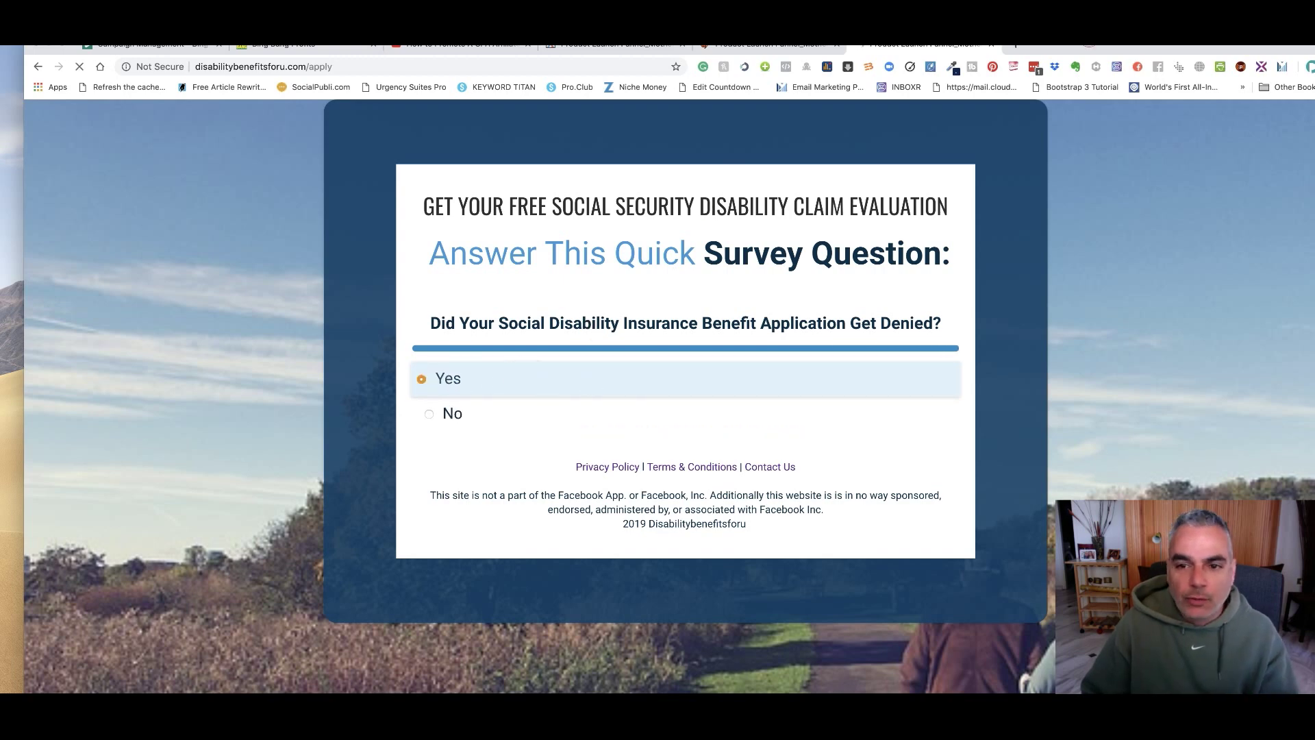
# Switch to Bing Ads, complete the campaign name as "Disability benefits 4 u (test)" and set the individual budget to 5 USD per day.
pyautogui.press('super+ctrl+f')
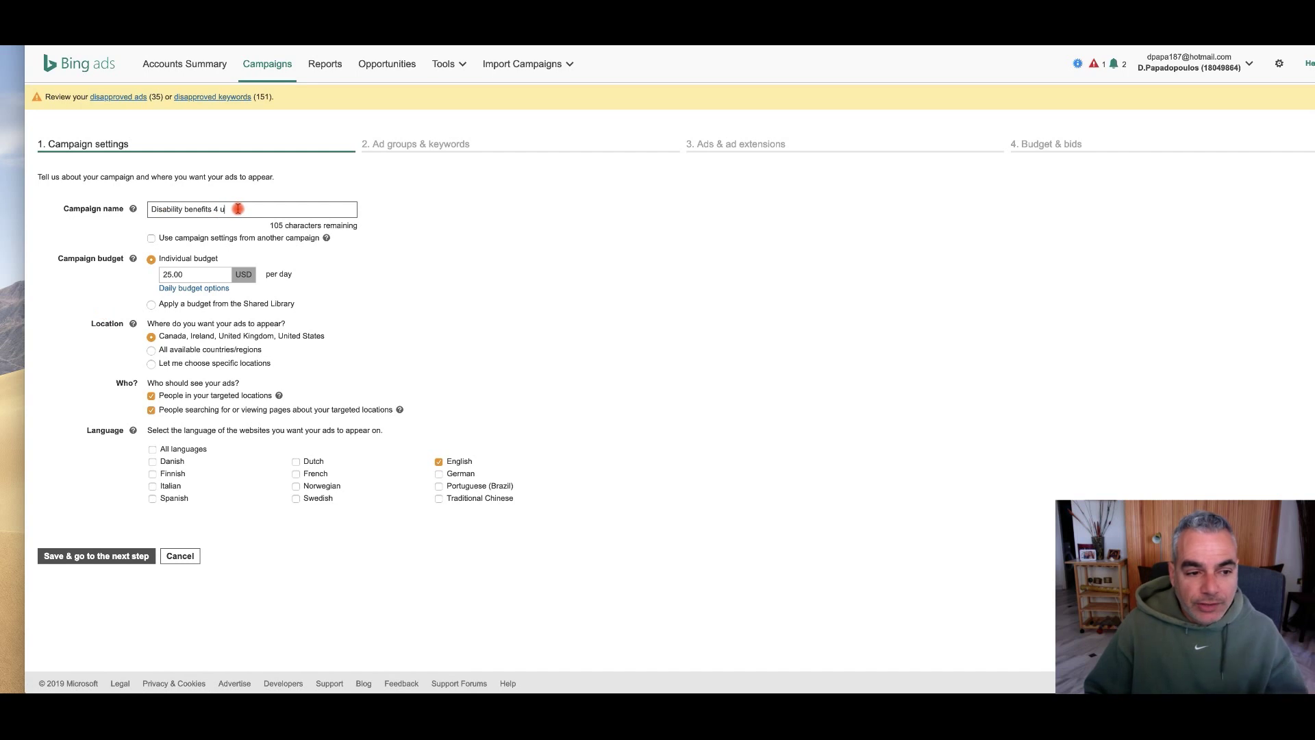
pyautogui.write('(')
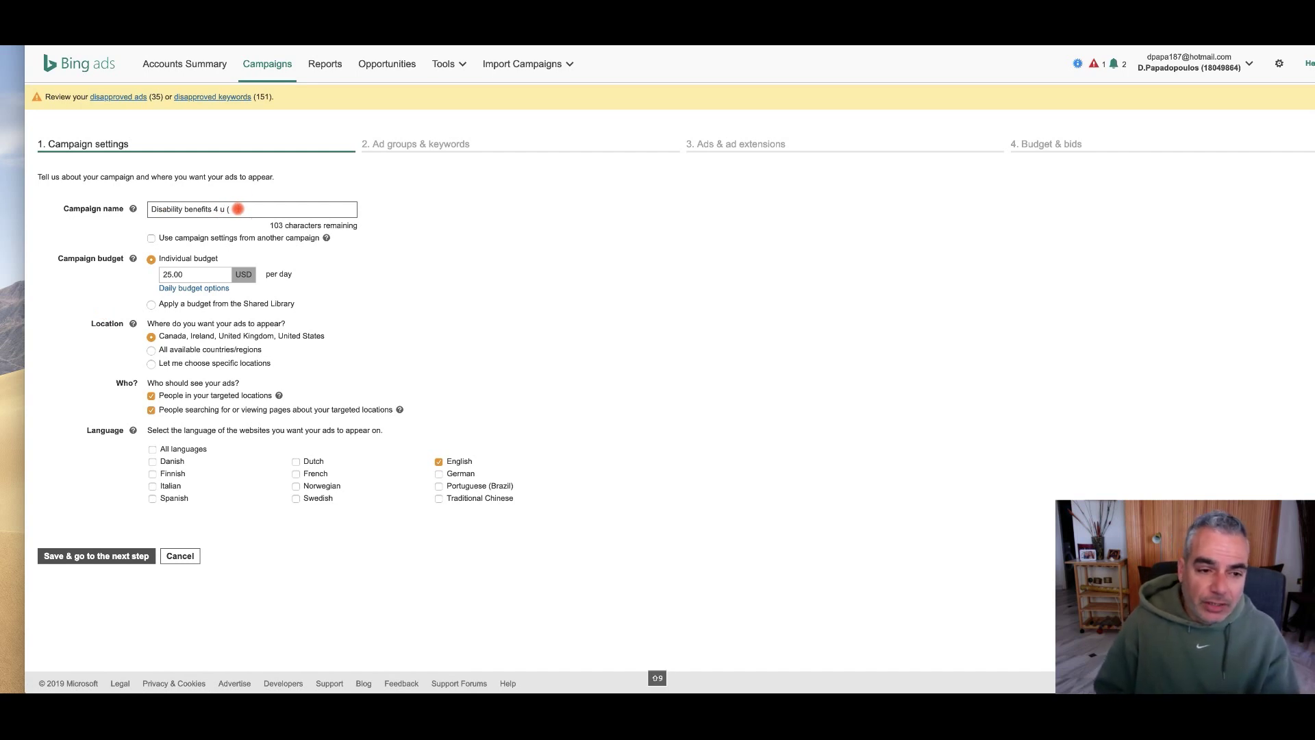
pyautogui.write('test)')
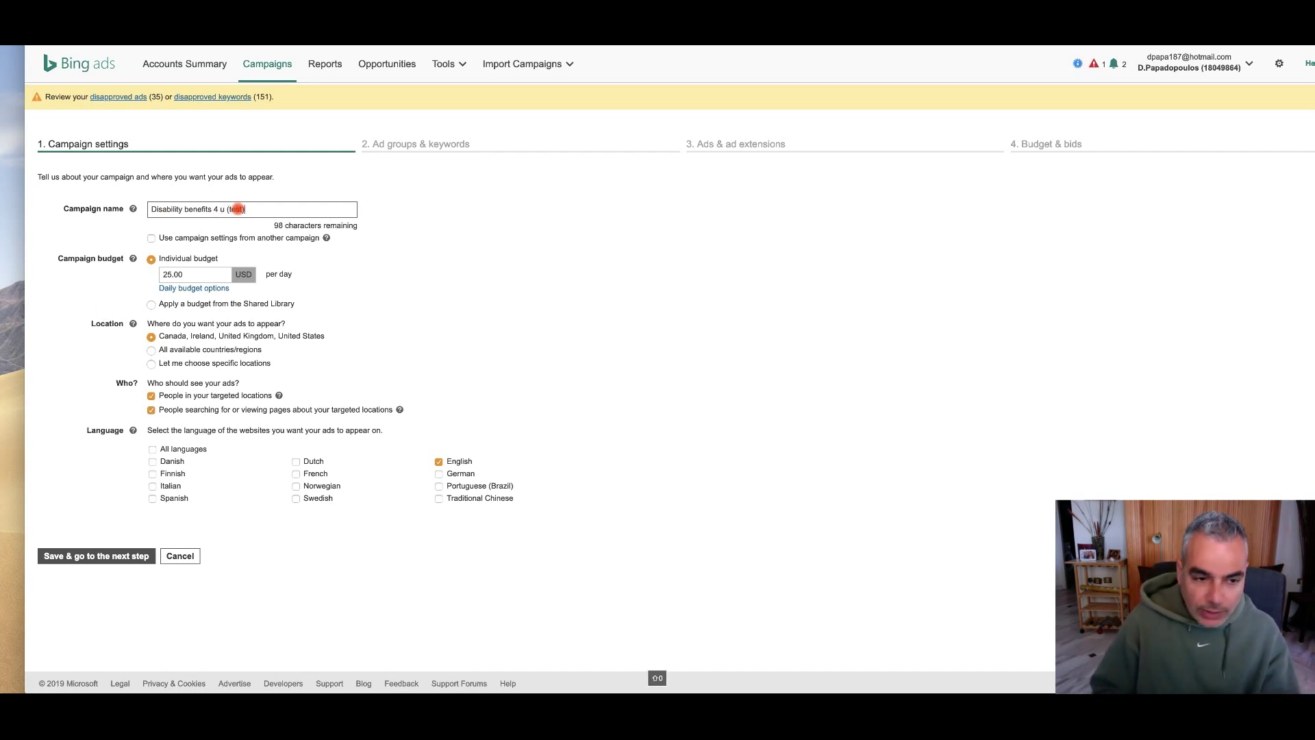
pyautogui.click(151, 263)
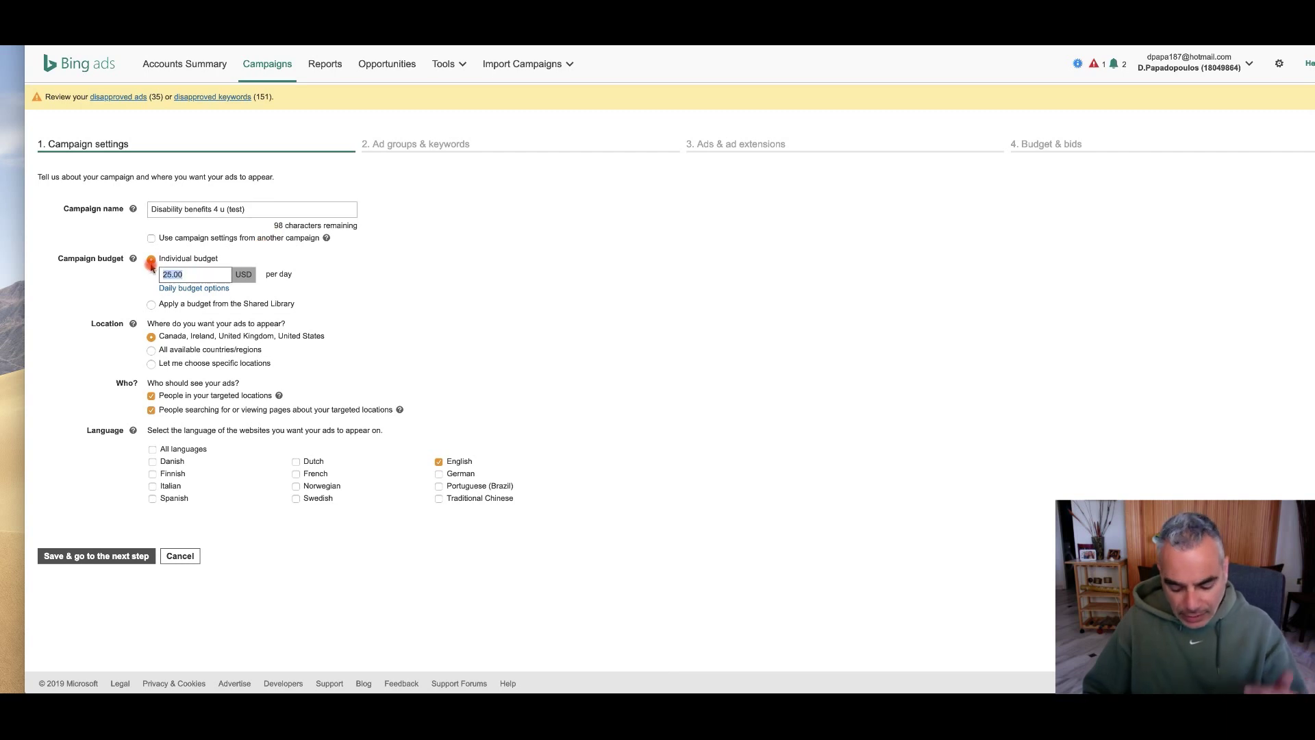
pyautogui.write('5')
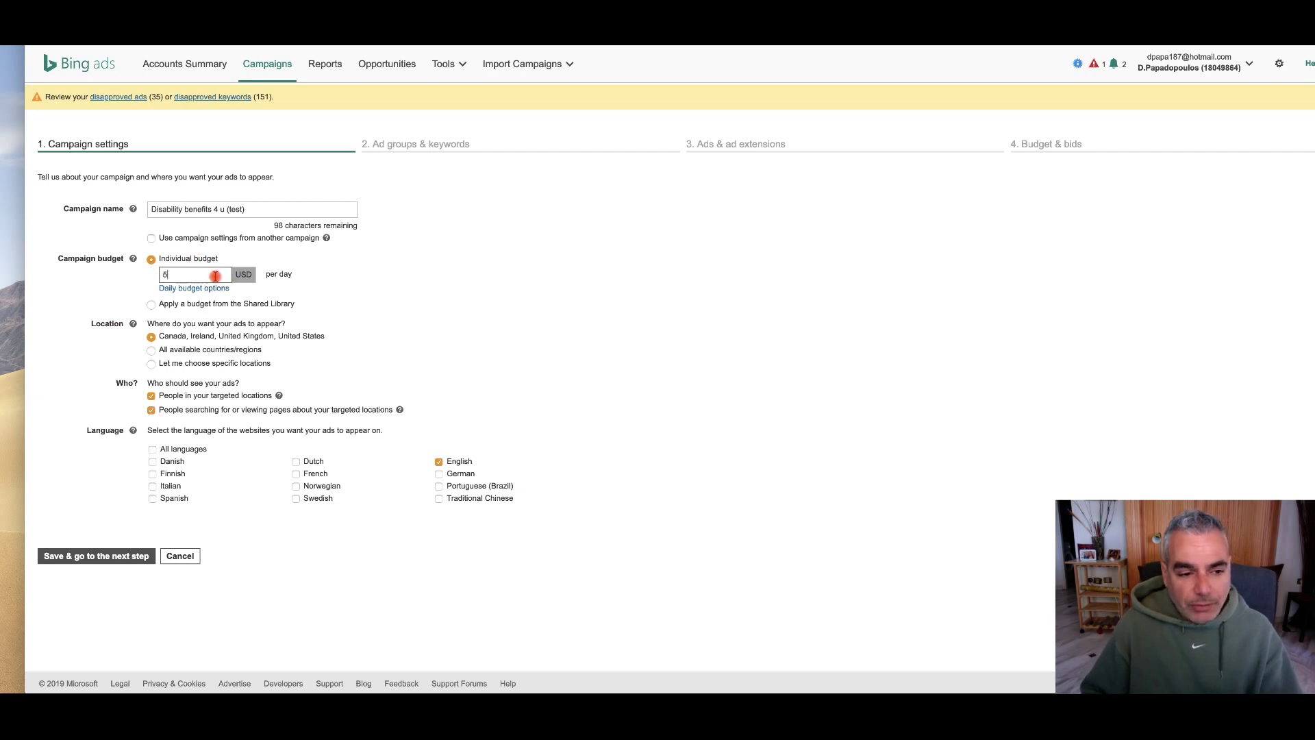
# Restrict the campaign to specific locations and target the whole United States.
pyautogui.click(152, 350)
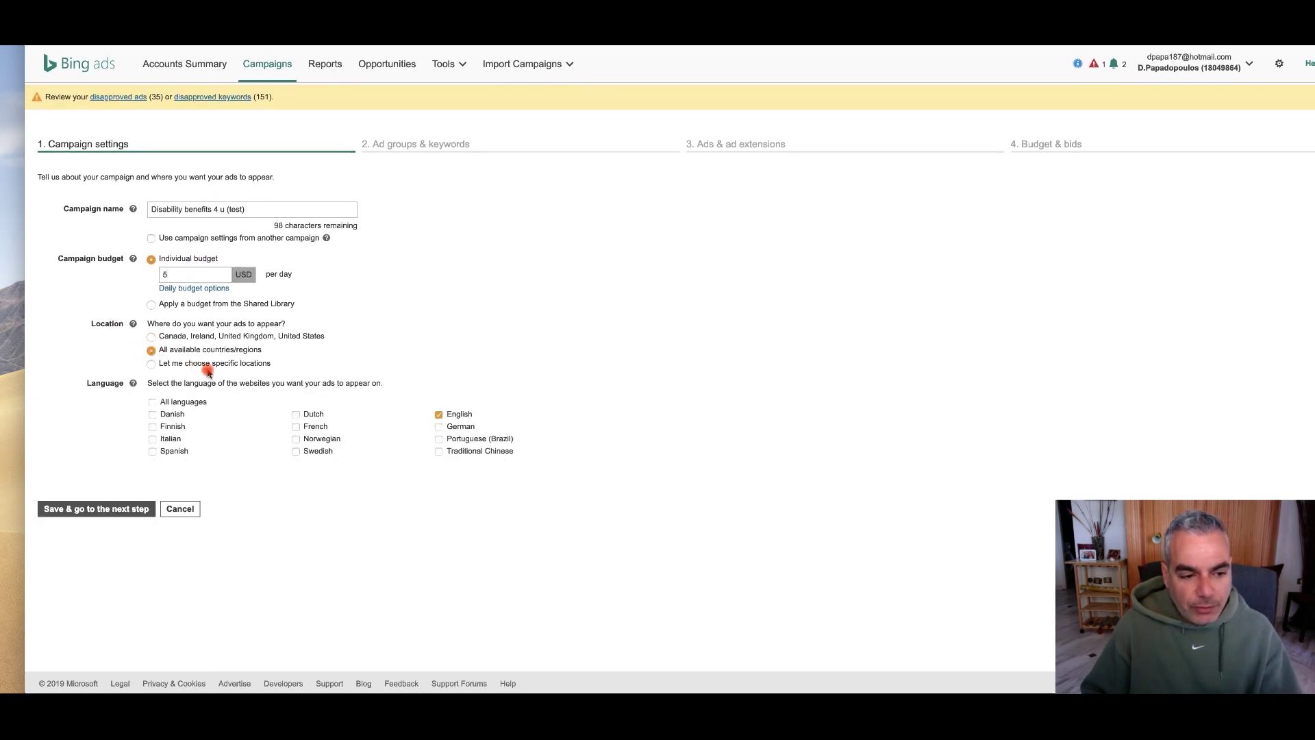
pyautogui.click(164, 367)
pyautogui.click(275, 386)
pyautogui.write('U')
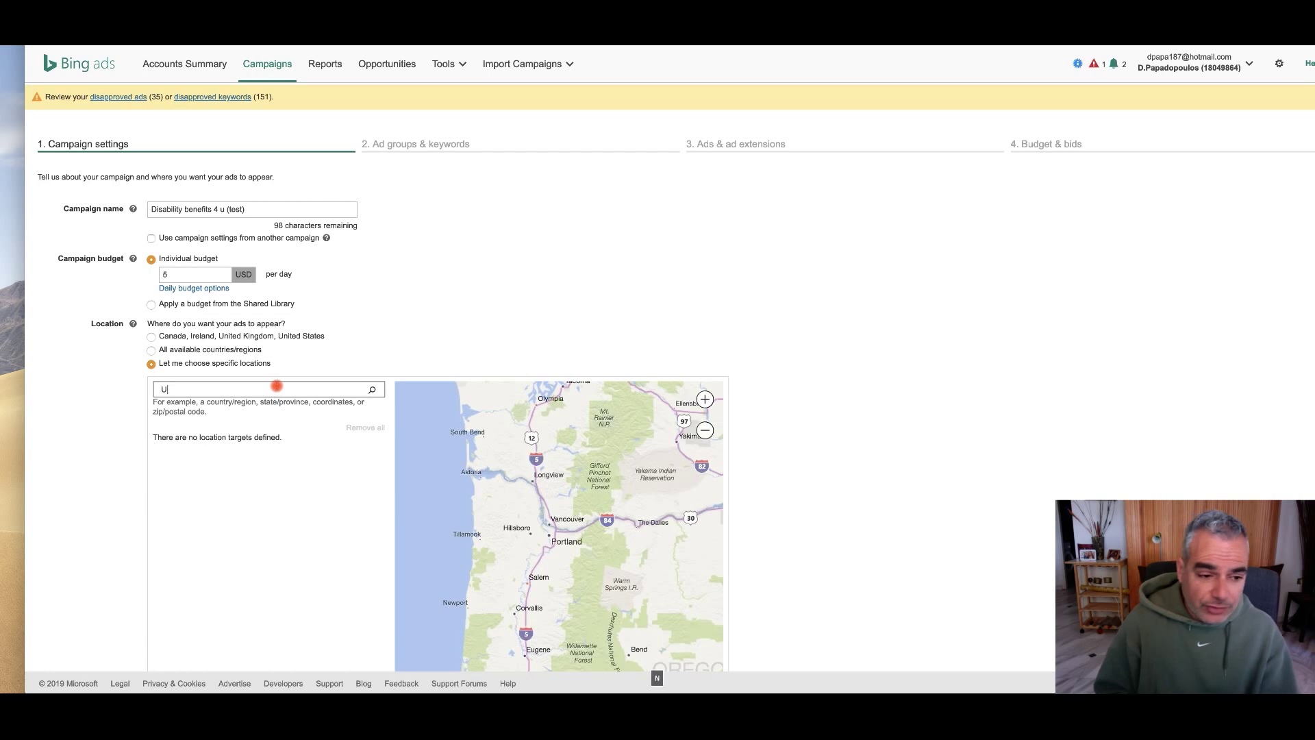
pyautogui.write('nited s')
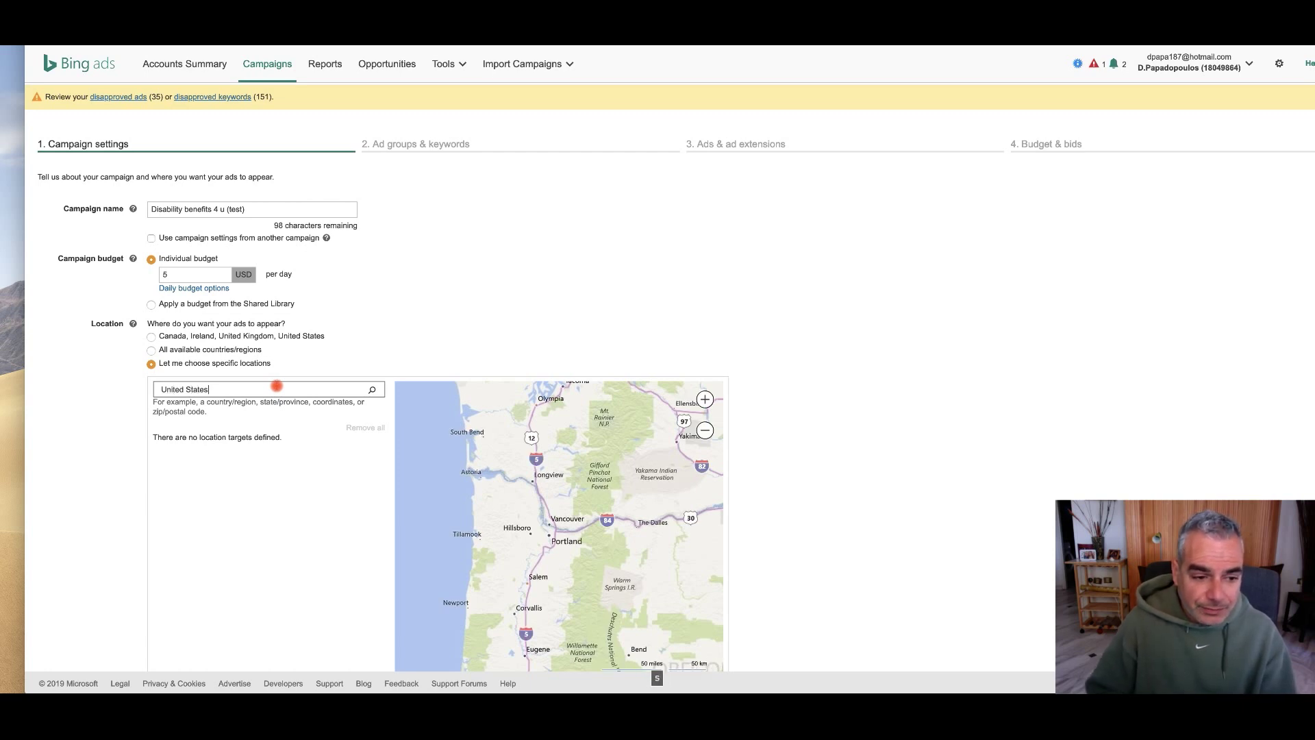
pyautogui.write('tates')
pyautogui.click(372, 390)
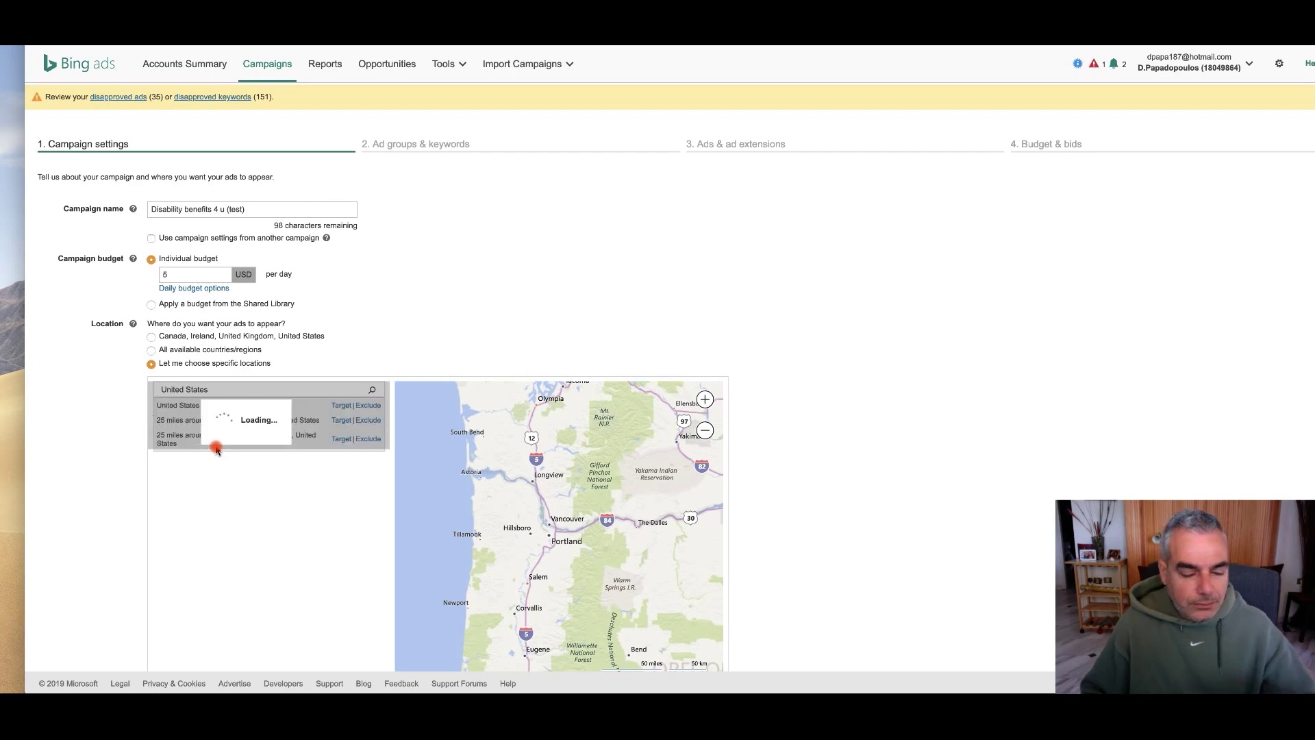
pyautogui.click(332, 406)
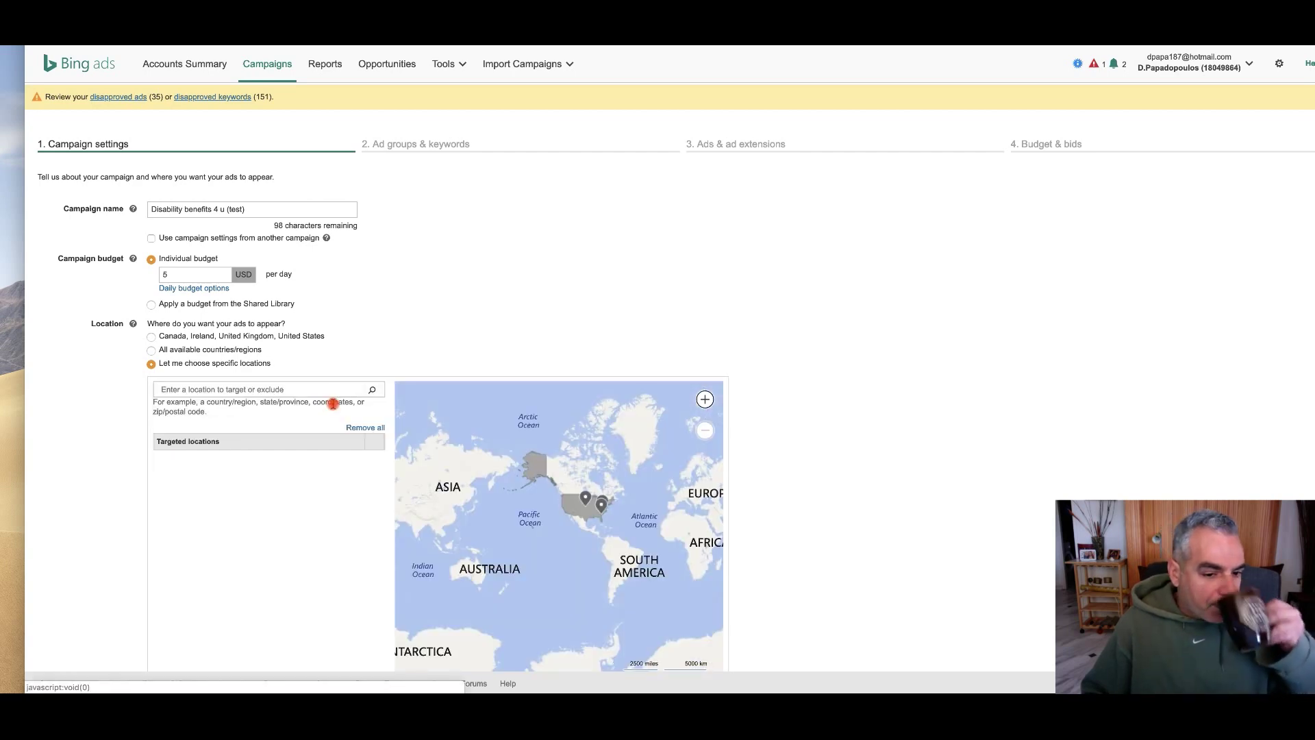
# Save the campaign settings, continue to ad groups and keywords, and open the website entry for editing.
pyautogui.scroll(-5, 270, 420)
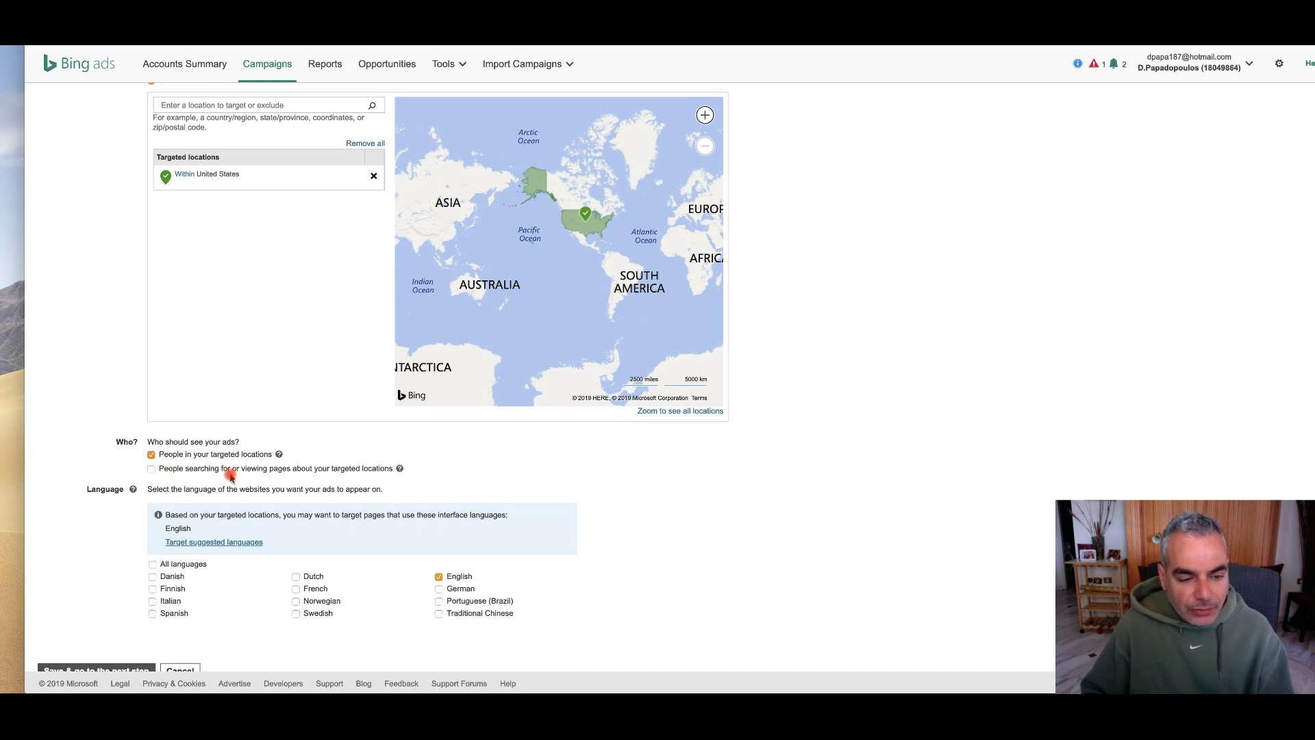
pyautogui.scroll(-1, 184, 461)
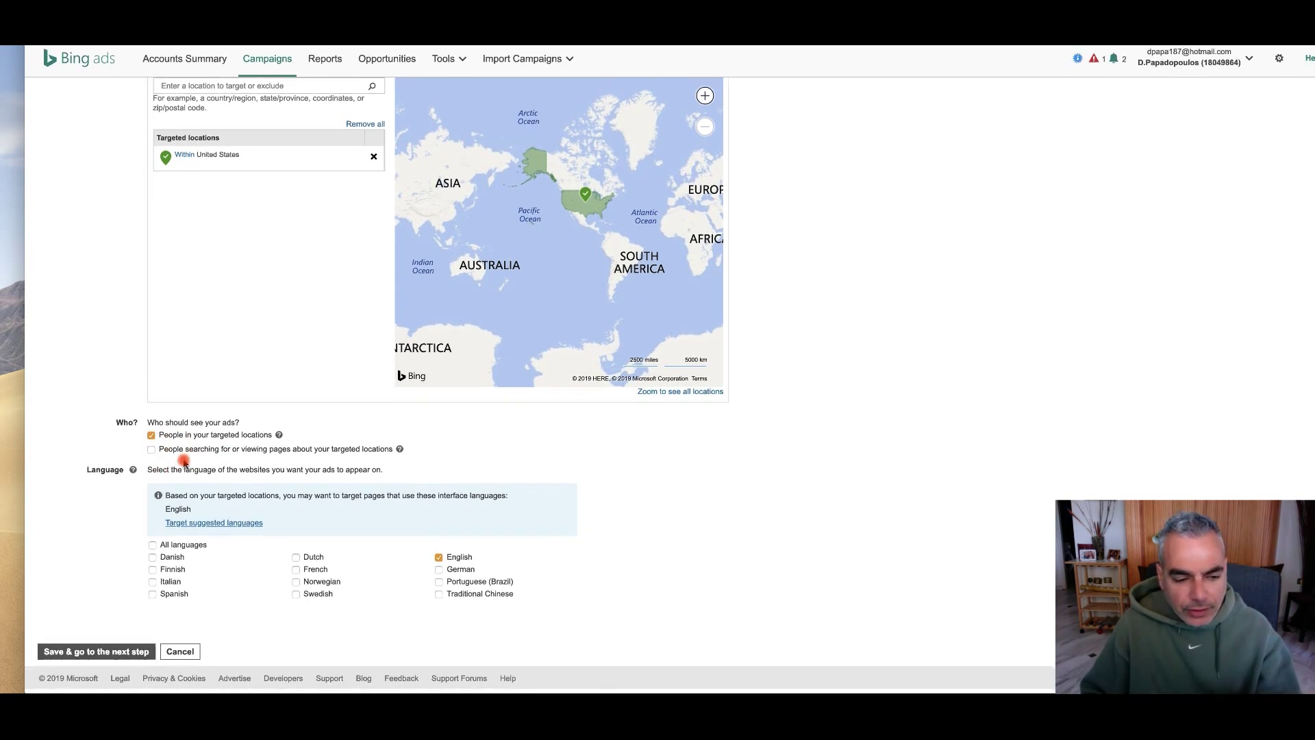
pyautogui.click(89, 658)
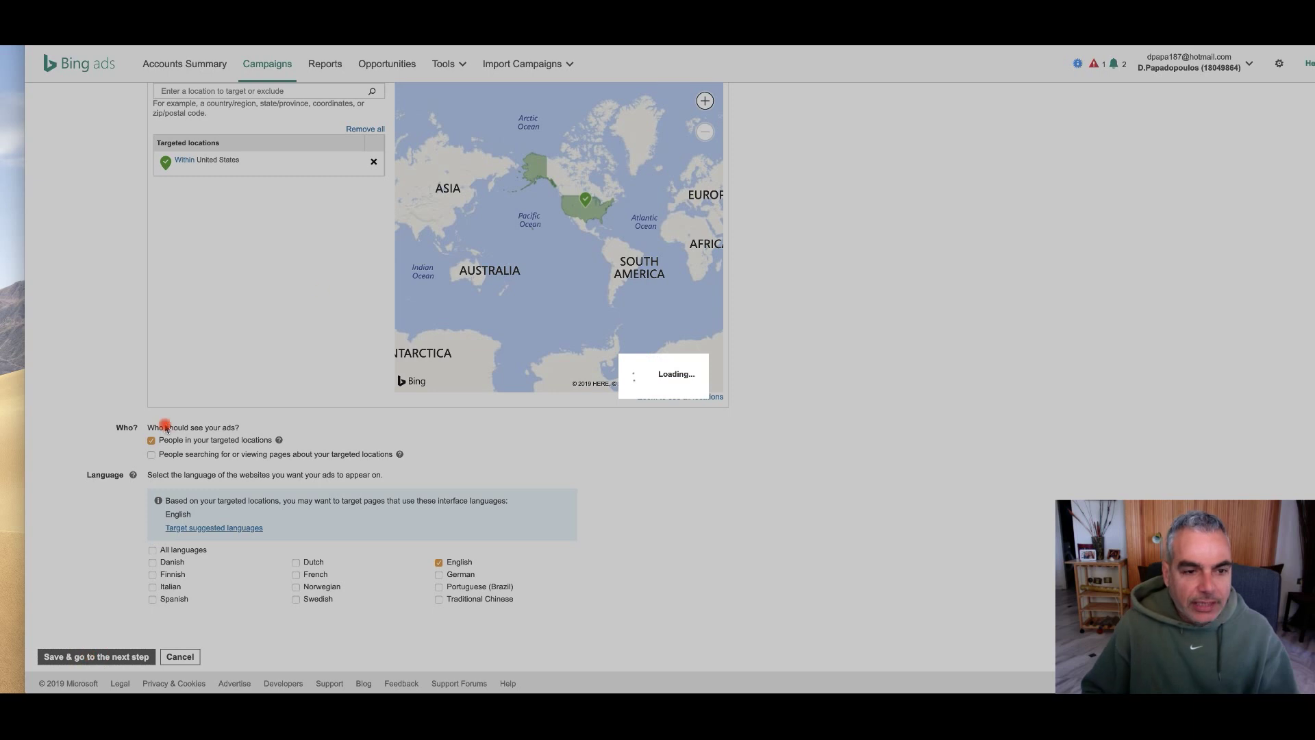
pyautogui.click(172, 217)
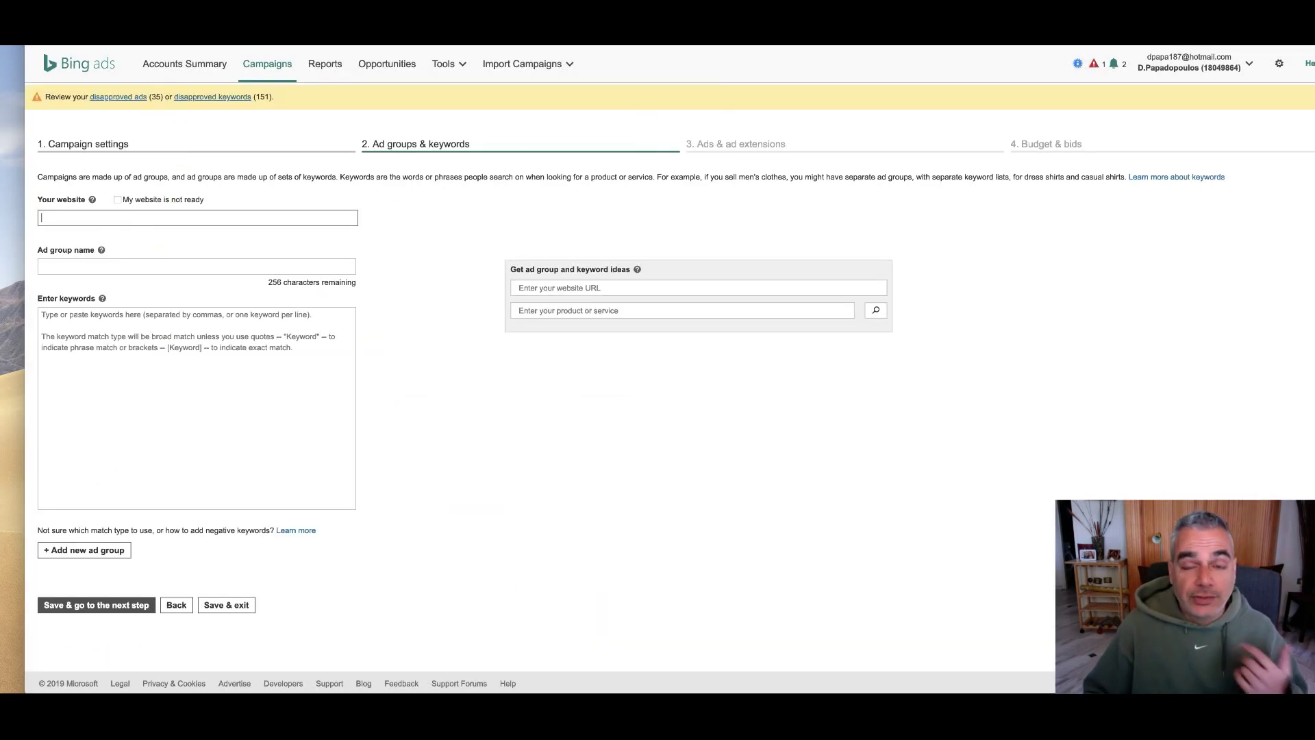
# Search Google for "disability benefits" in a new browser tab.
pyautogui.press('super+t')
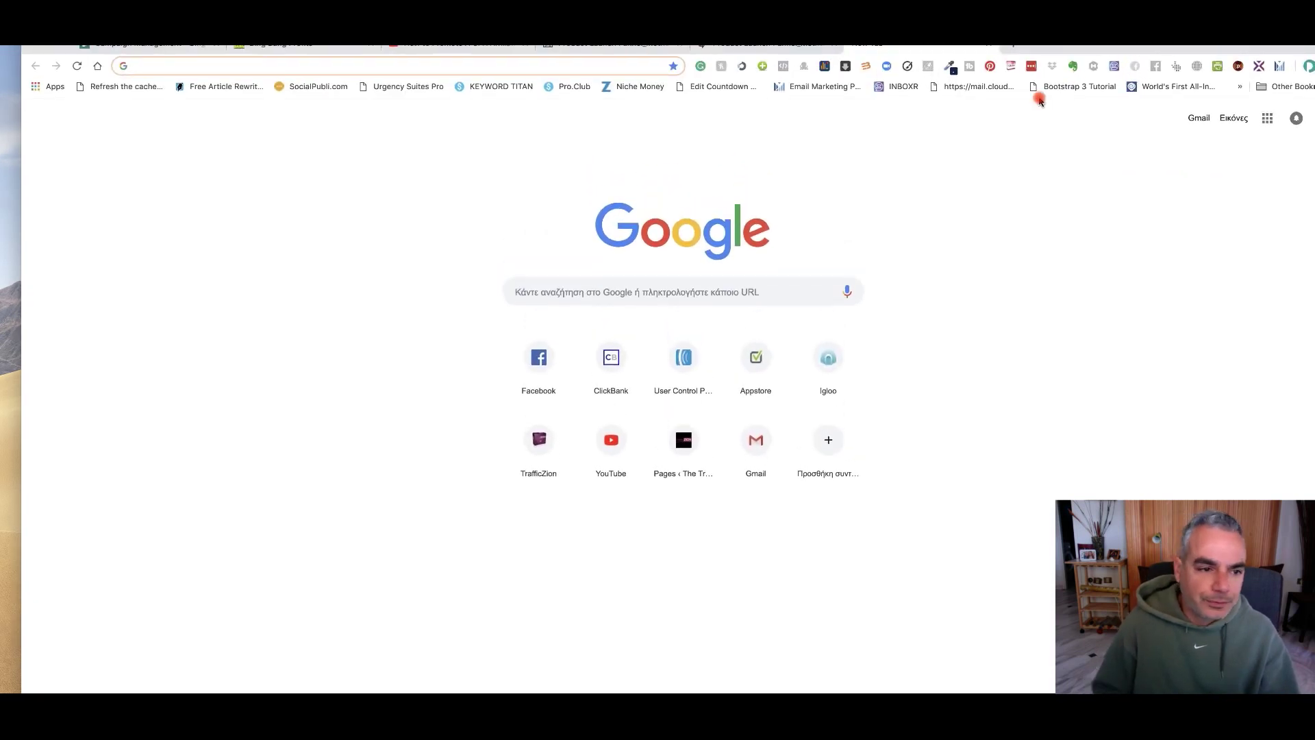
pyautogui.write('disaabil')
pyautogui.press('BackSpace')
pyautogui.press('BackSpace')
pyautogui.press('BackSpace')
pyautogui.press('BackSpace')
pyautogui.write('bil')
pyautogui.press('BackSpace')
pyautogui.write('lity benefits')
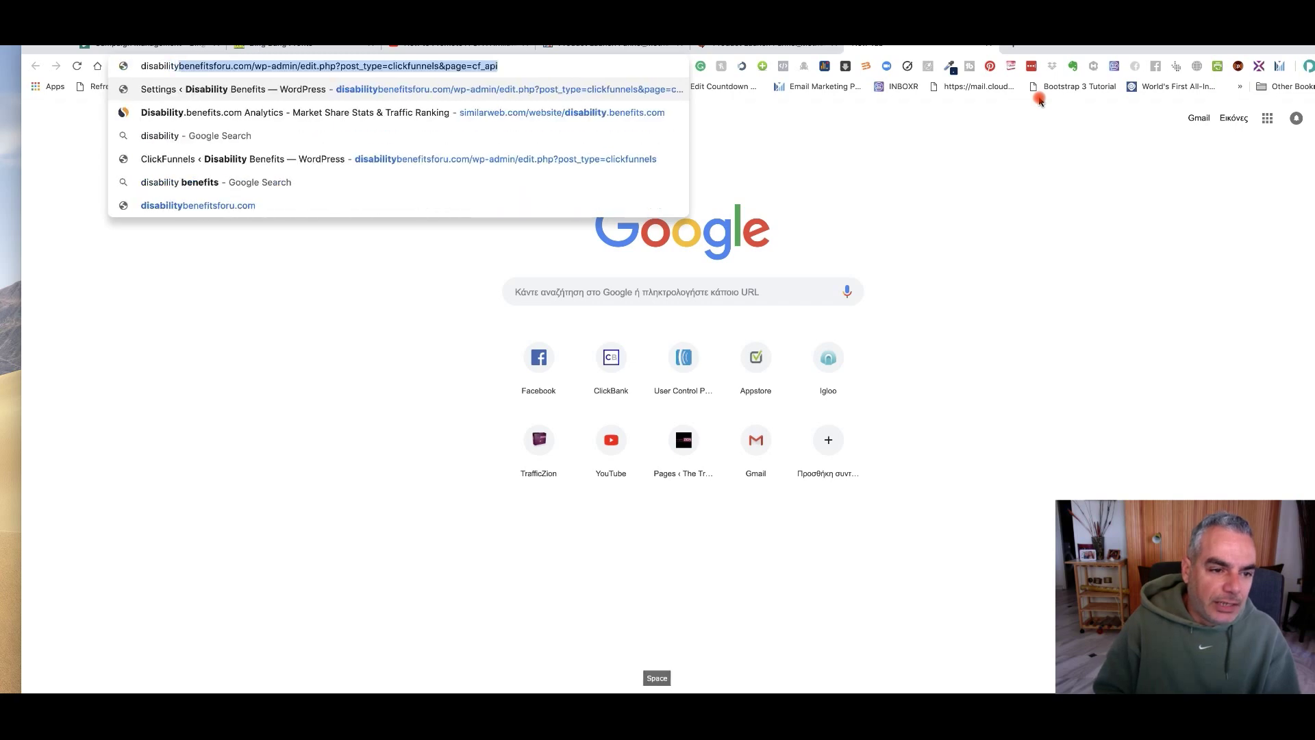
pyautogui.press('Return')
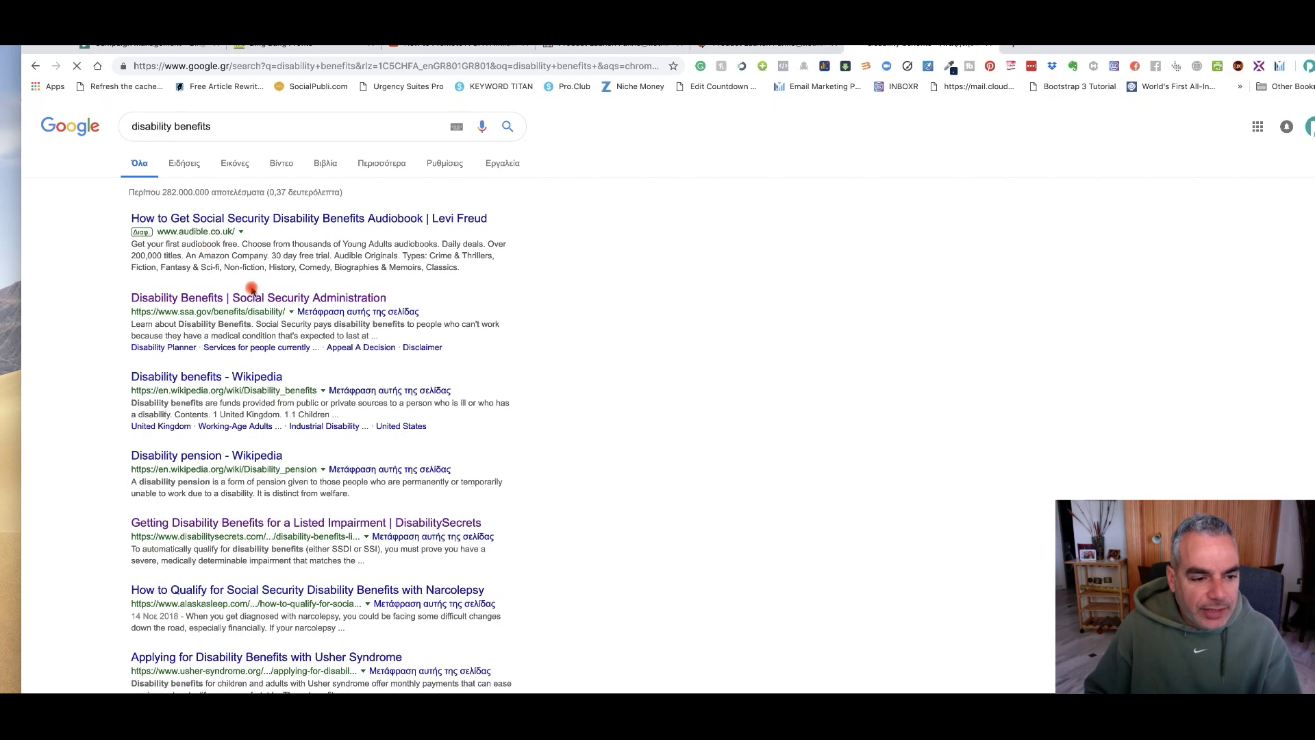
# Browse the search results and open the "Qualify for Disability | Disability Eligibility - Disability Benefits Help" page.
pyautogui.scroll(-3, 174, 274)
pyautogui.scroll(-2, 183, 314)
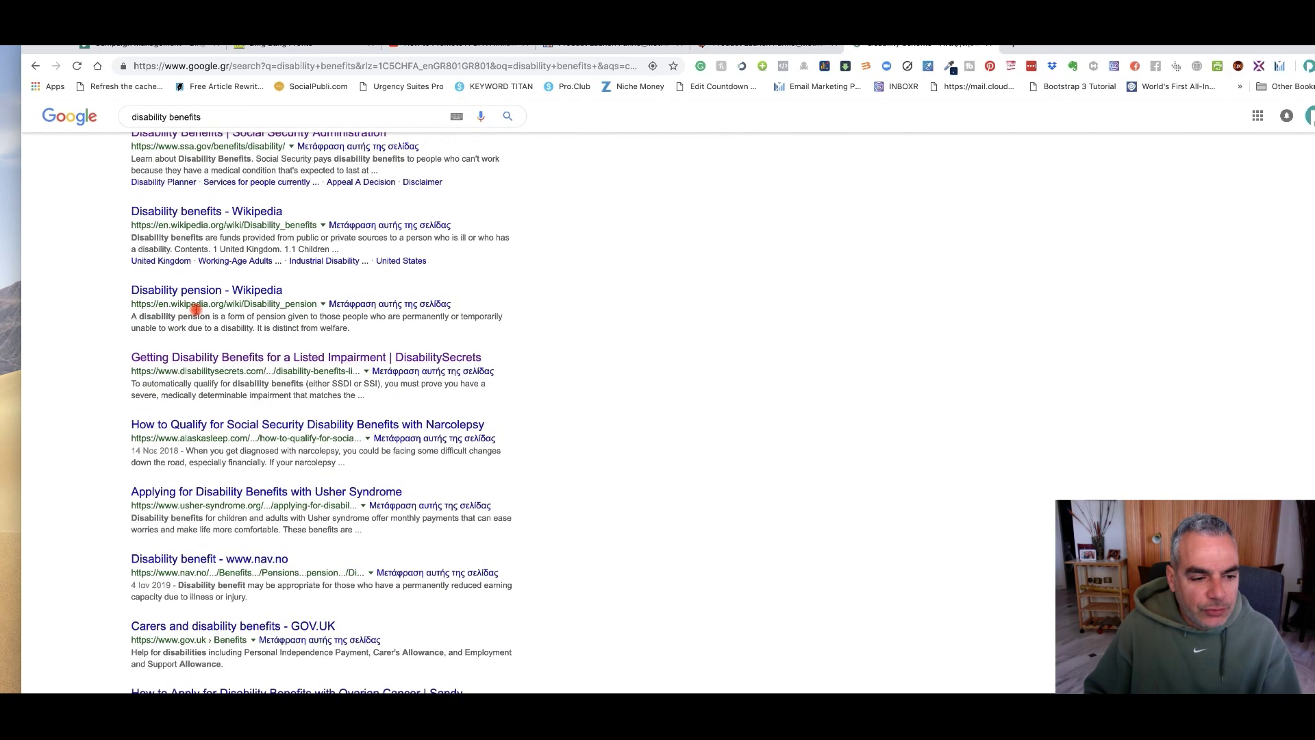
pyautogui.click(137, 355)
pyautogui.scroll(-1, 194, 403)
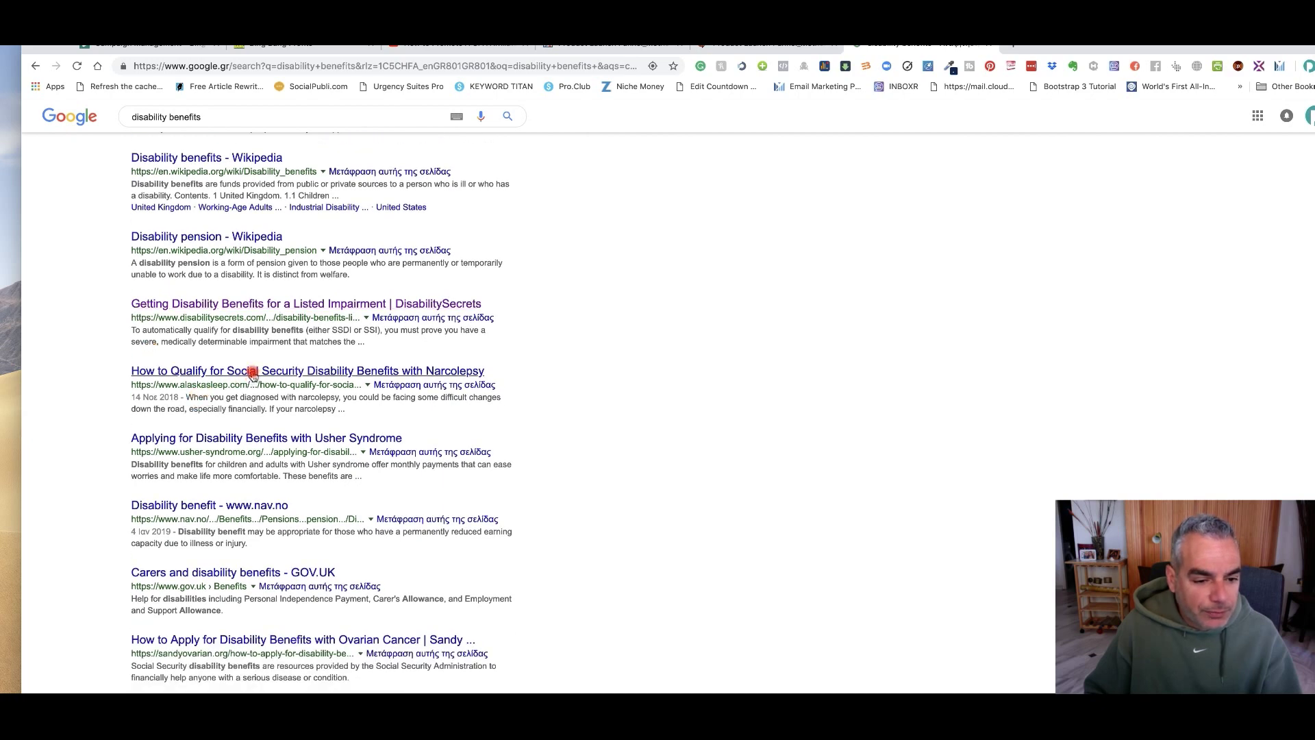
pyautogui.scroll(-2, 254, 372)
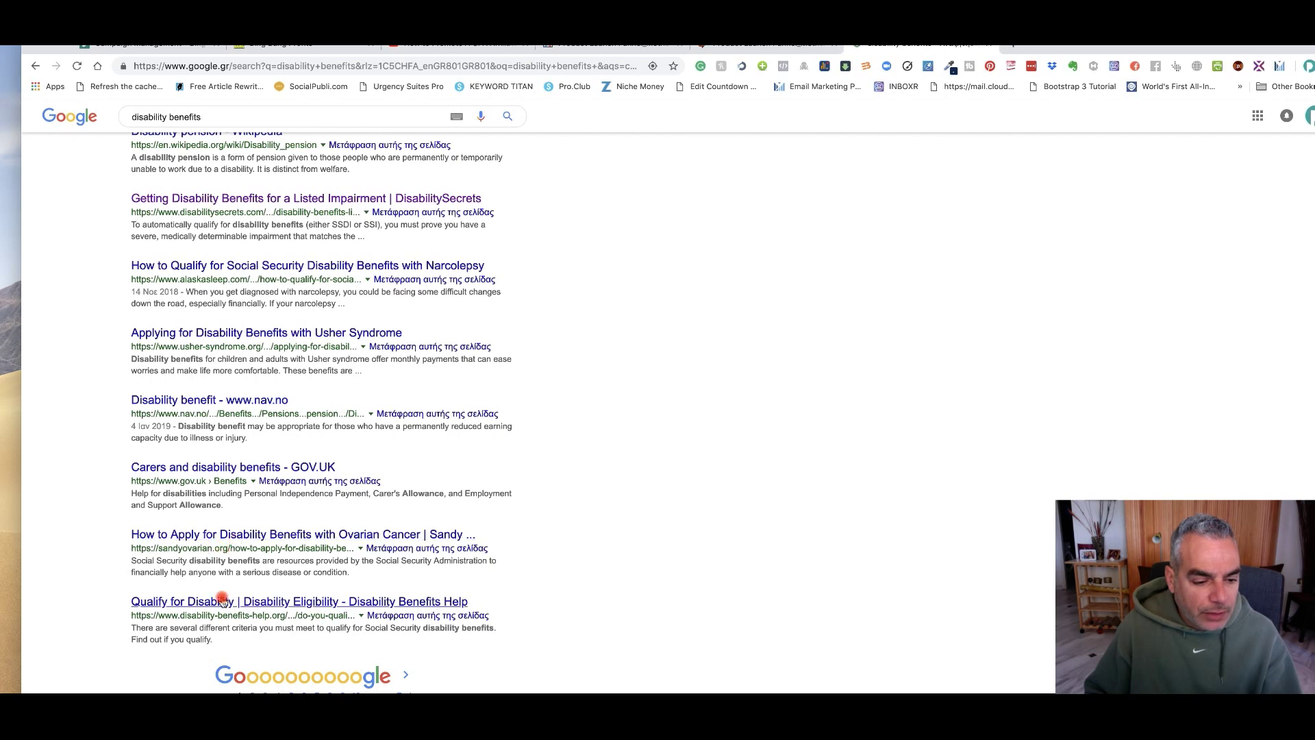
pyautogui.scroll(-1, 255, 592)
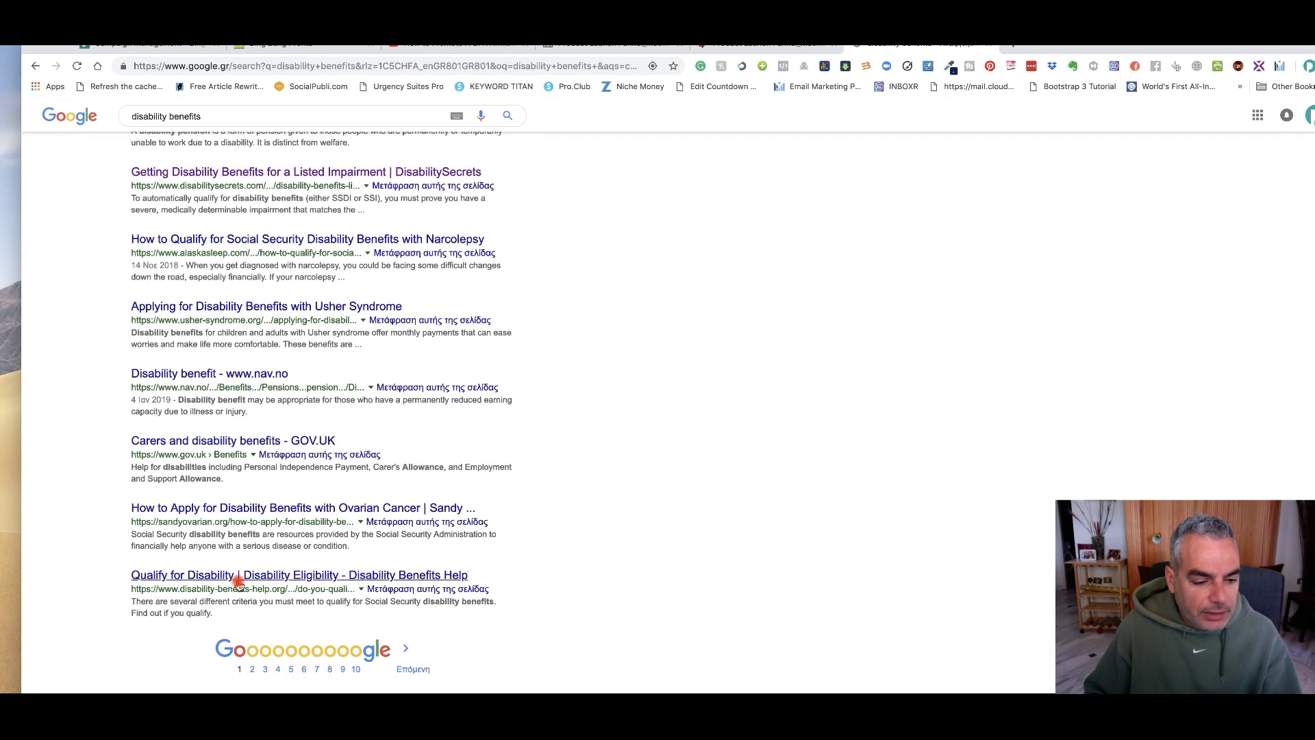
pyautogui.click(242, 580)
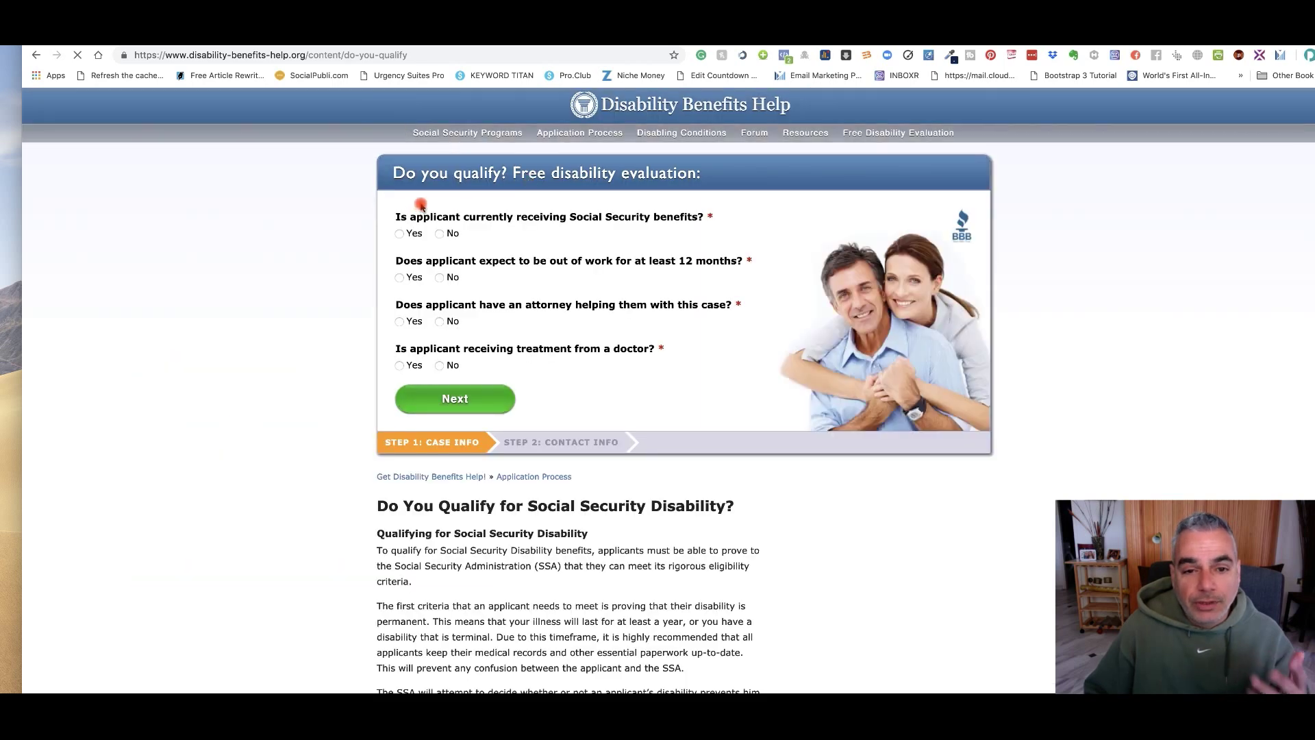
pyautogui.click(306, 60)
pyautogui.rightClick(306, 60)
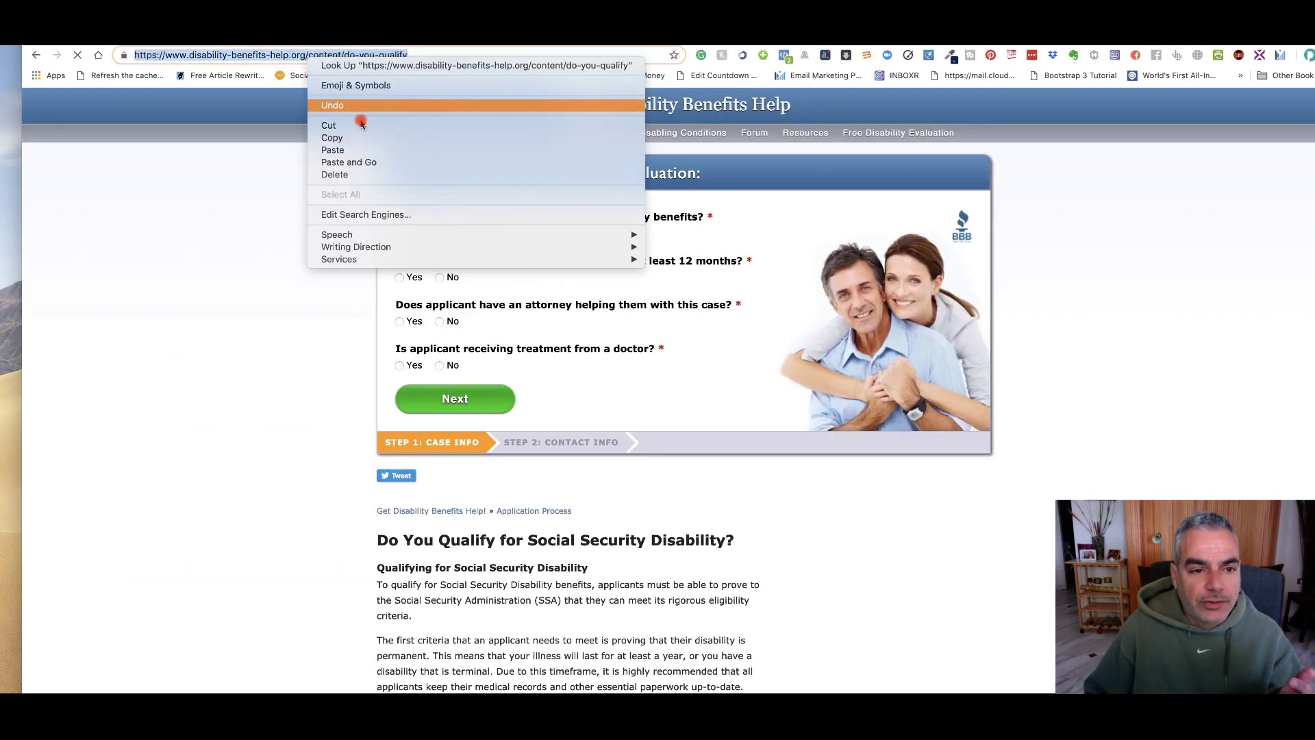
pyautogui.click(322, 135)
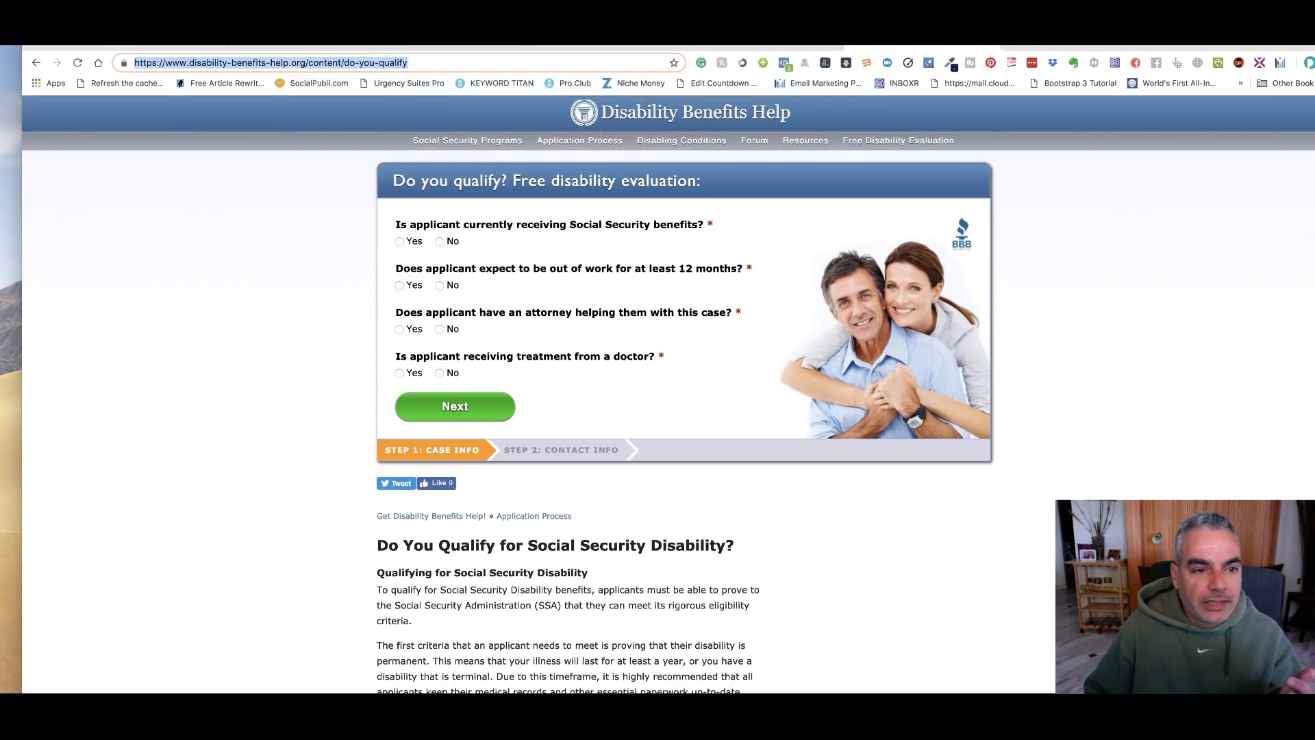
pyautogui.click(141, 55)
pyautogui.click(152, 291)
pyautogui.press('super+v')
pyautogui.click(375, 298)
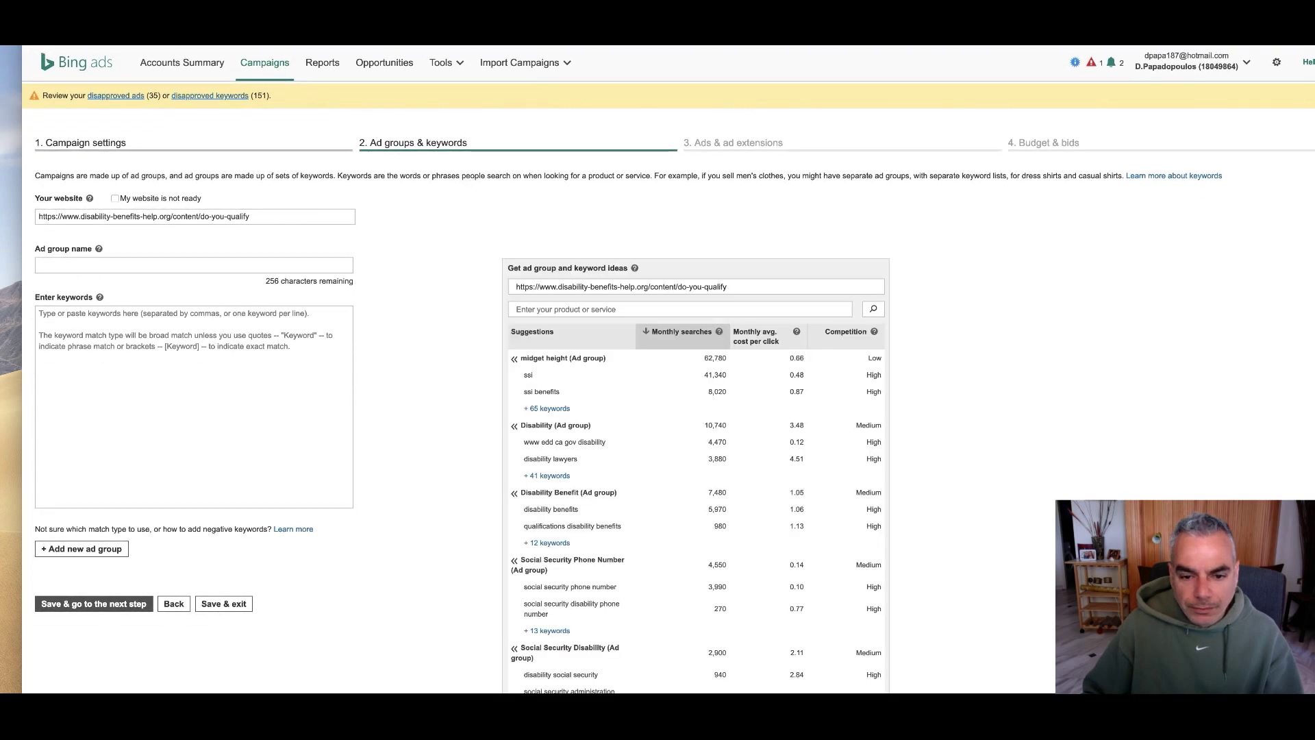
# Select every keyword suggestion in the "midget height" ad group idea and add them to all ad groups.
pyautogui.scroll(-2, 750, 419)
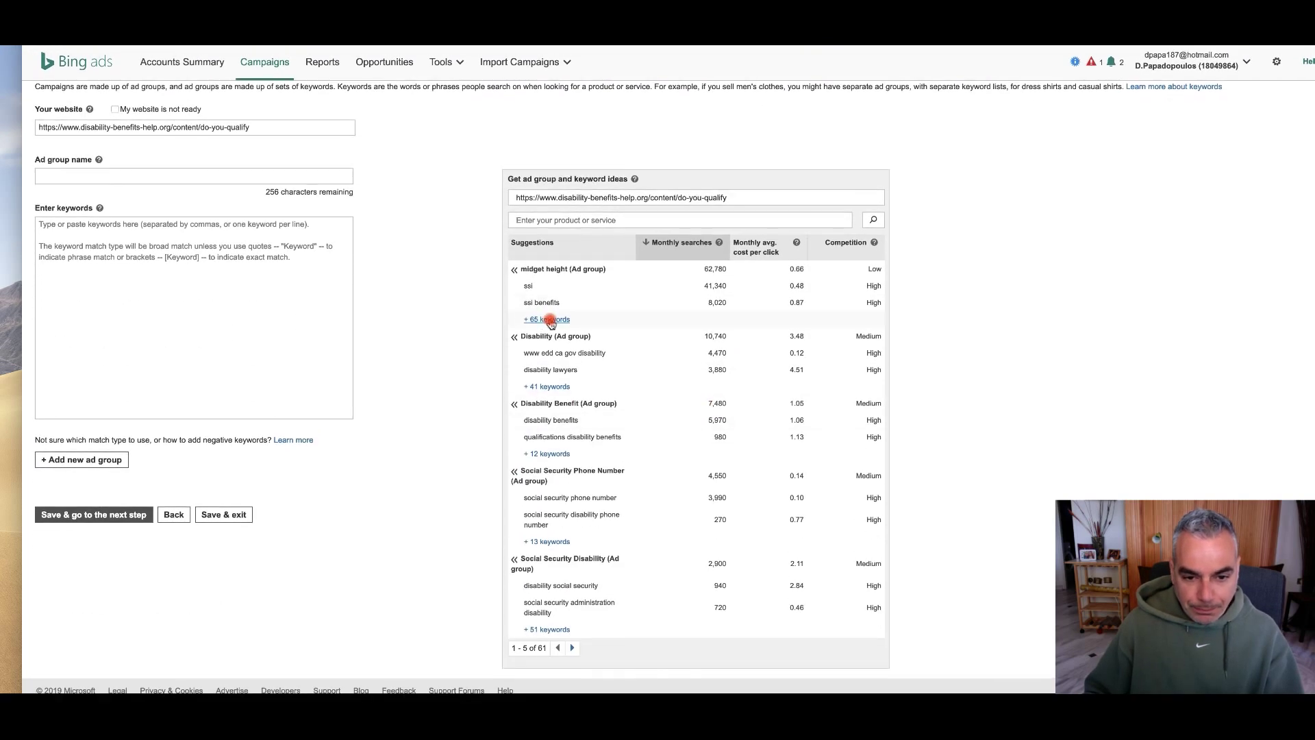
pyautogui.click(533, 320)
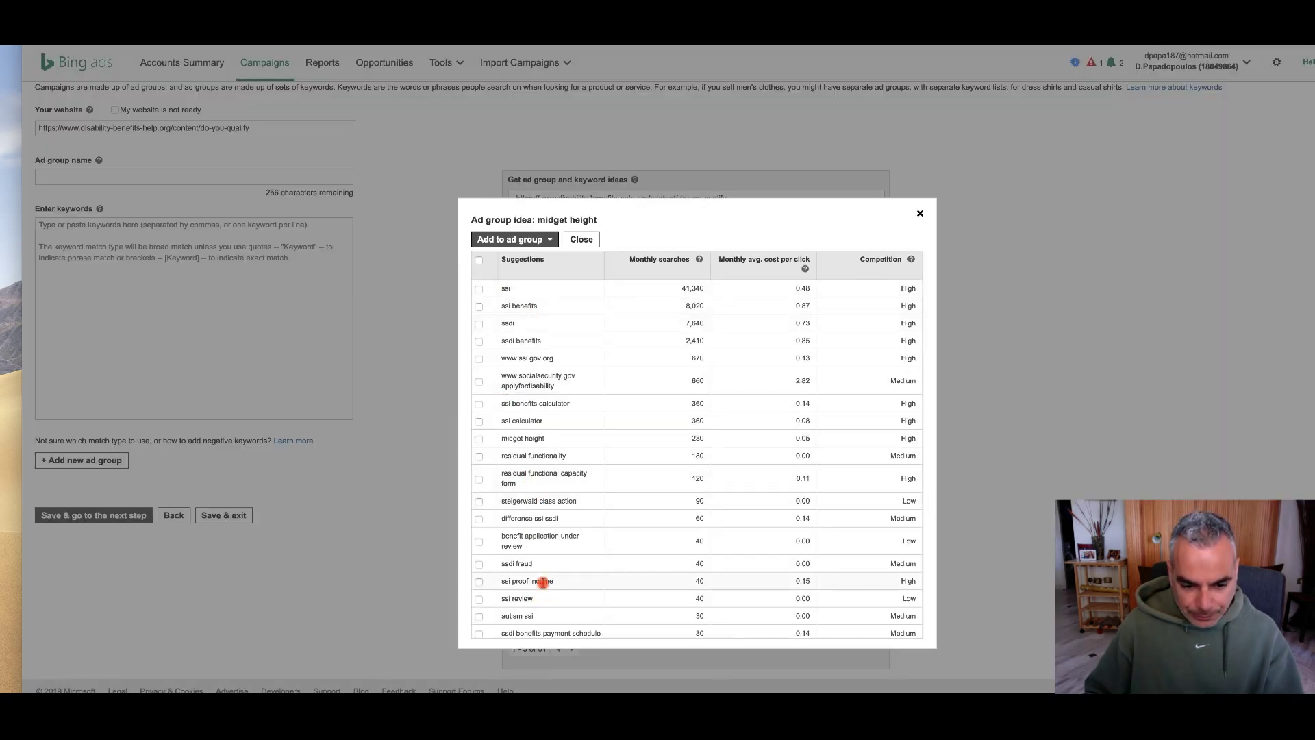
pyautogui.scroll(-10, 543, 583)
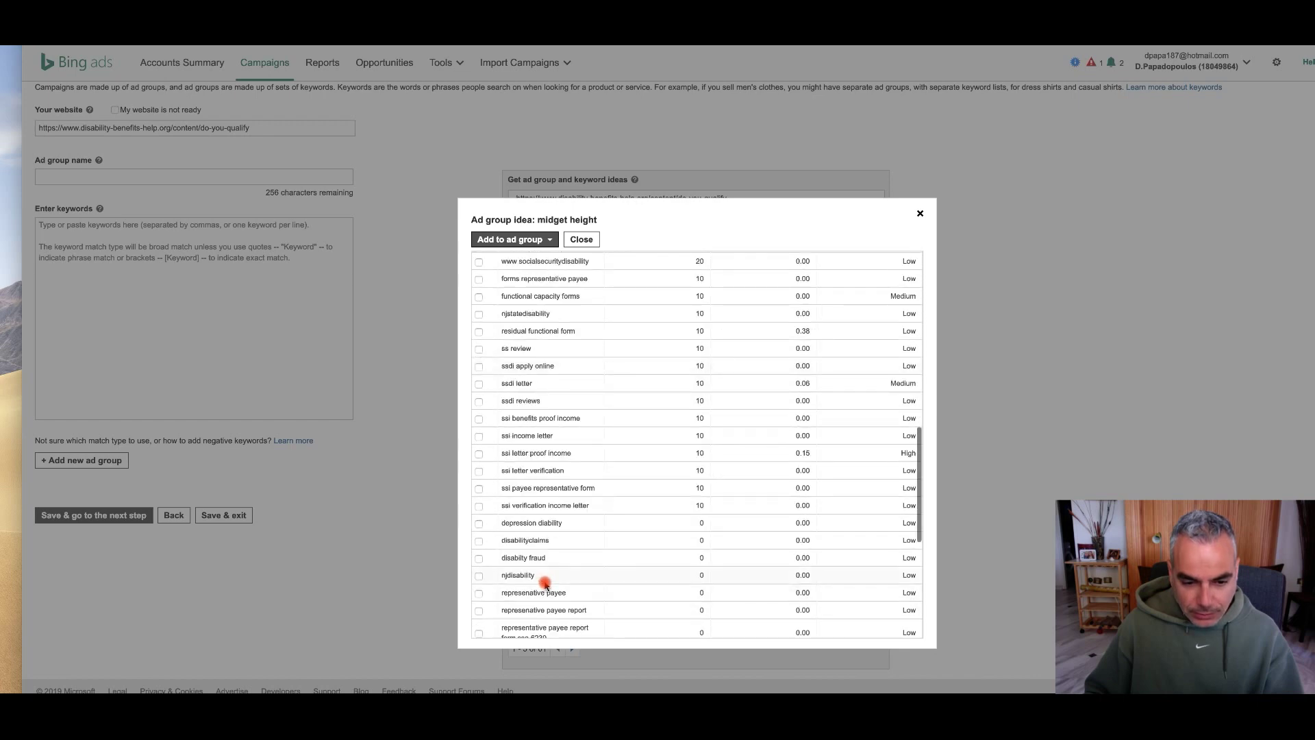
pyautogui.scroll(15, 541, 579)
pyautogui.click(479, 260)
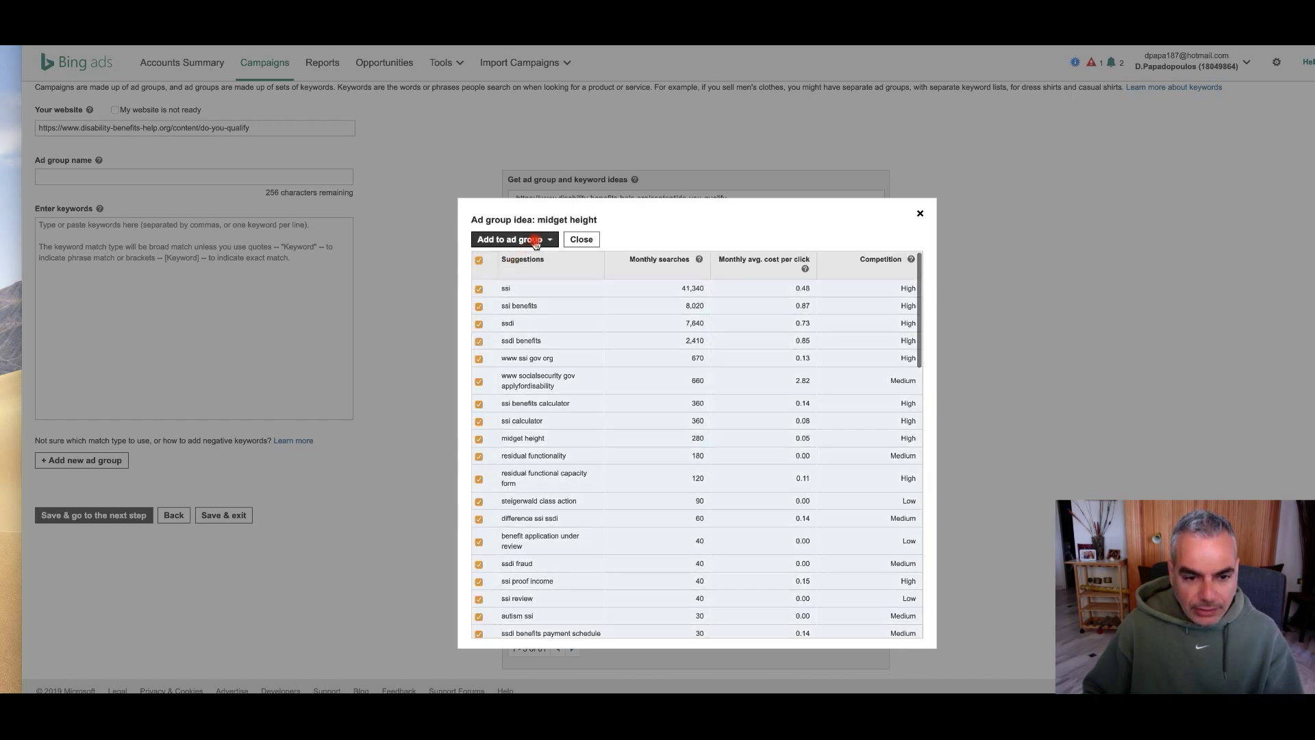
pyautogui.click(536, 239)
pyautogui.click(531, 279)
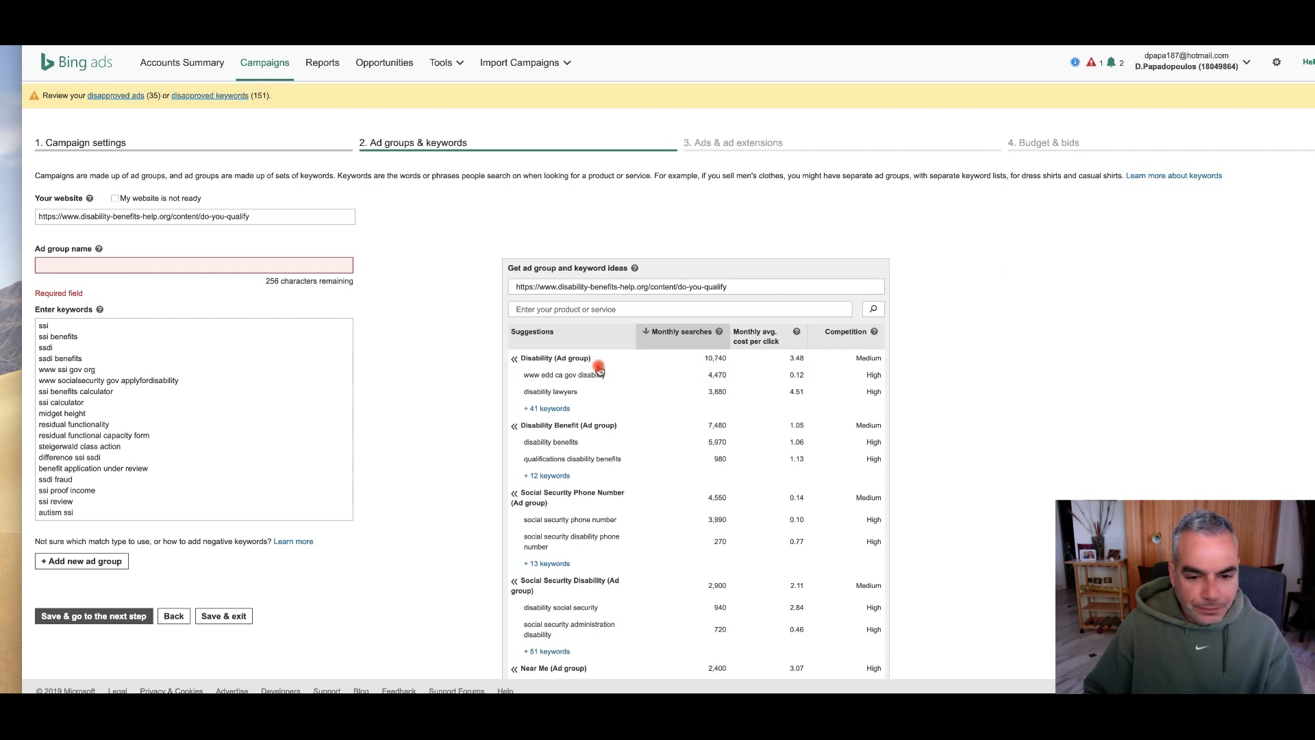
# Name the ad group "social security".
pyautogui.click(244, 268)
pyautogui.write('s')
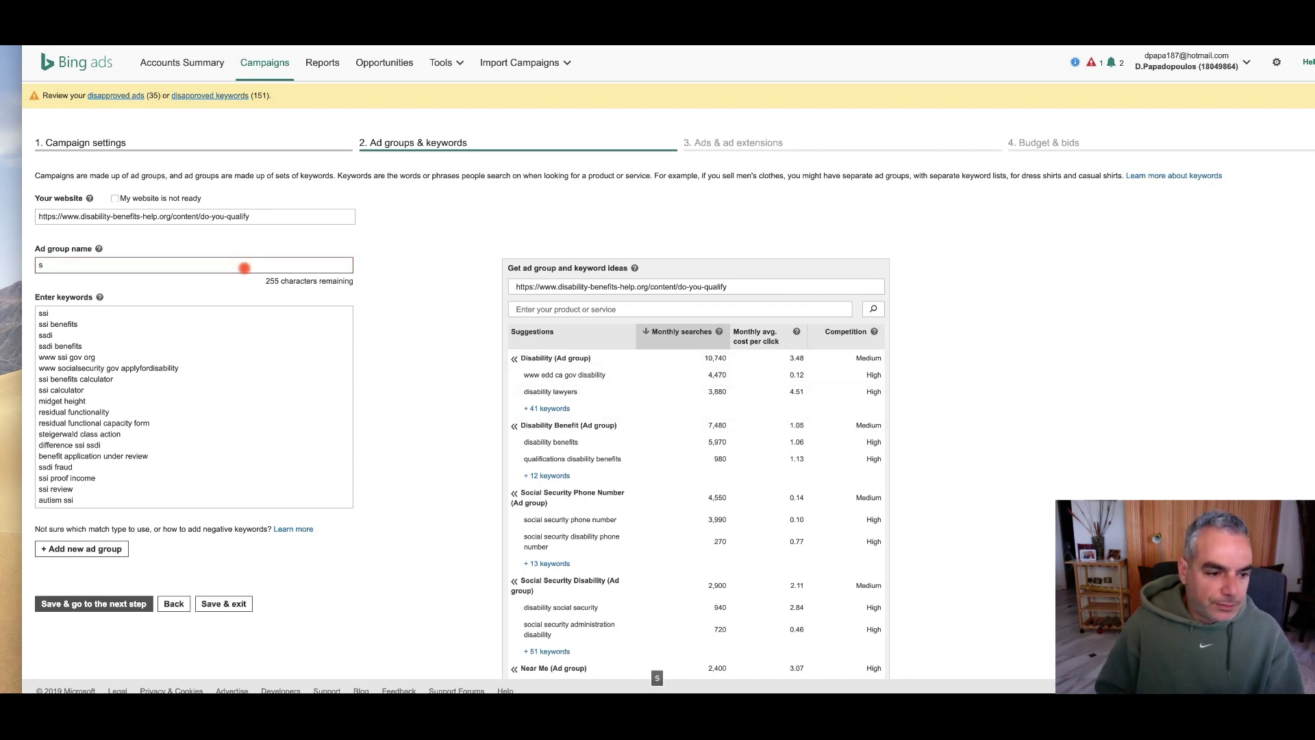
pyautogui.write('ocial security')
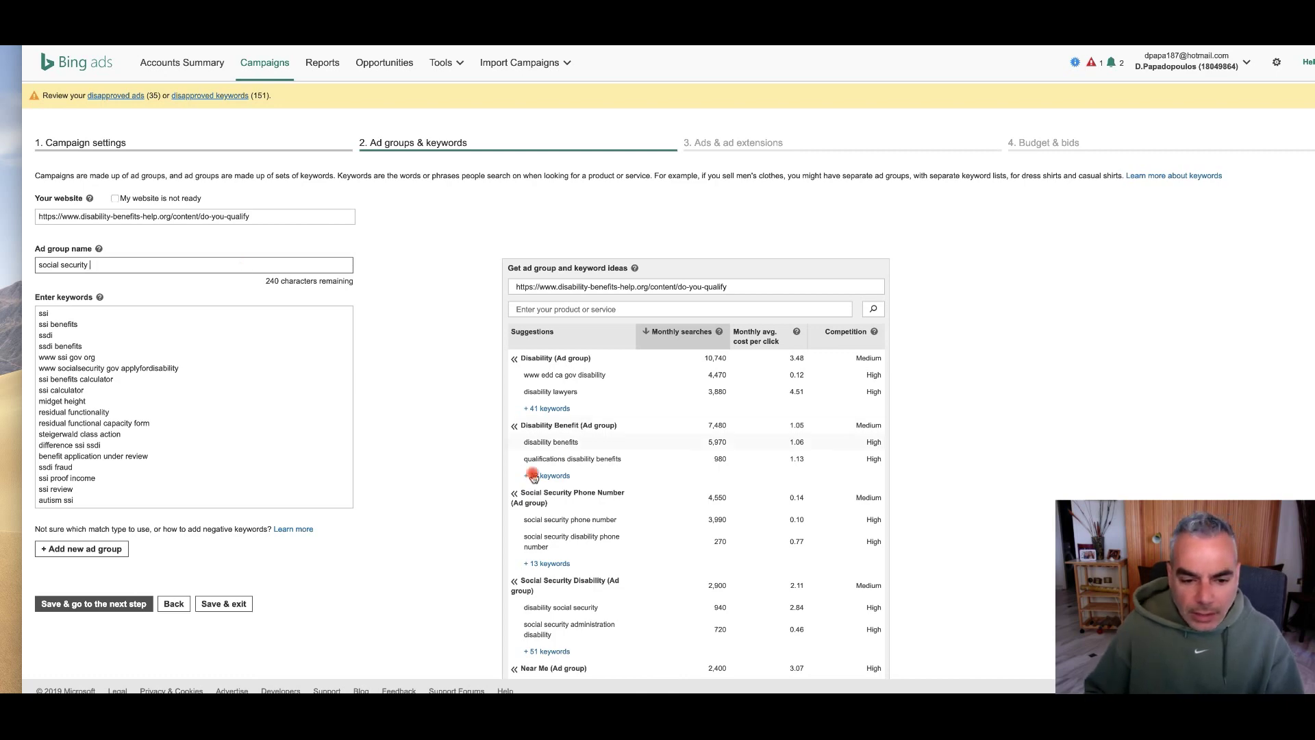
# Select every keyword in the Disability Benefit ad group idea and add them to the existing ad group.
pyautogui.scroll(-2, 455, 455)
pyautogui.click(554, 396)
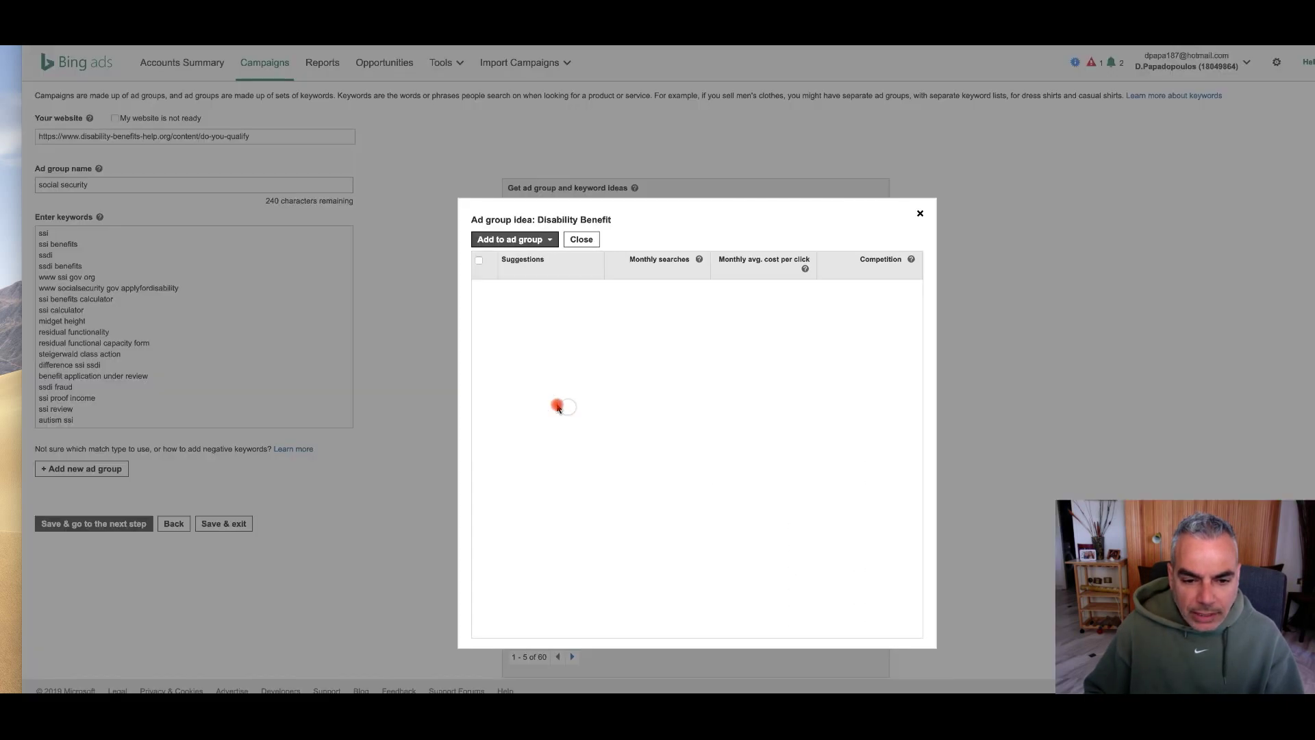
pyautogui.click(516, 240)
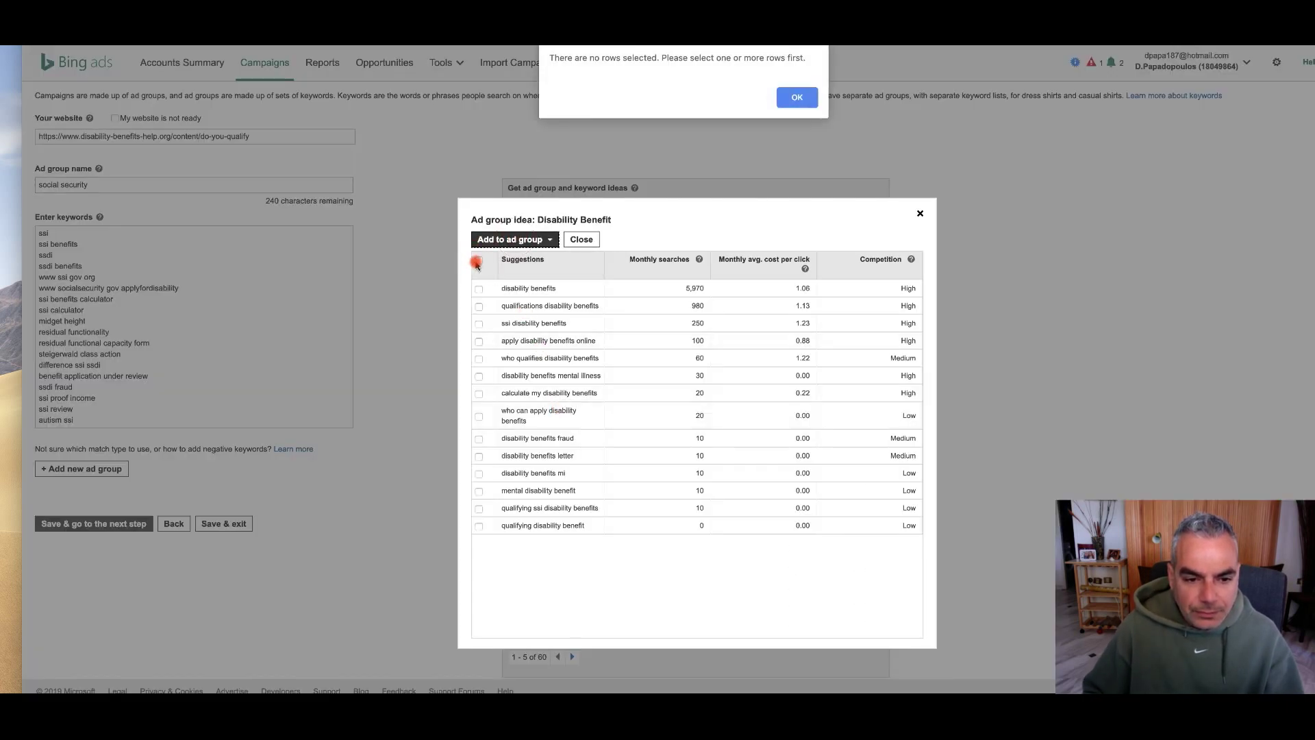
pyautogui.click(788, 99)
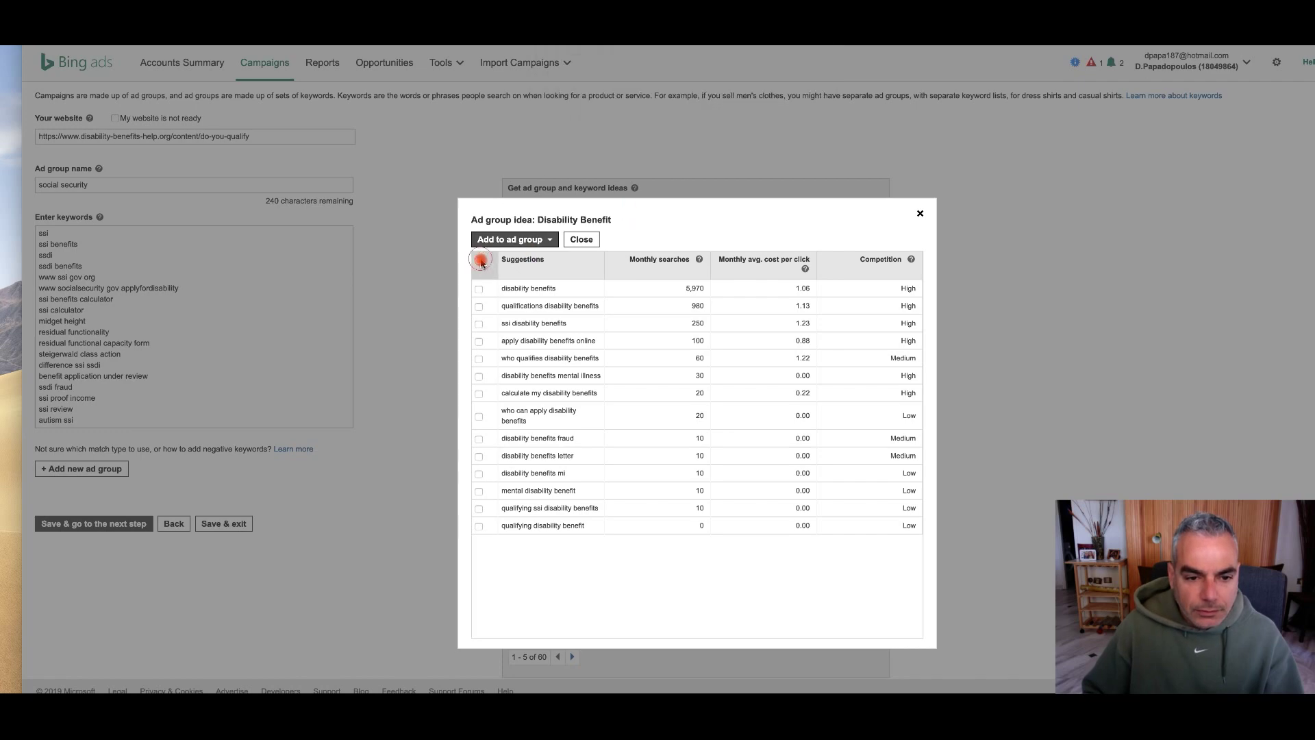
pyautogui.click(481, 261)
pyautogui.click(523, 239)
pyautogui.moveTo(553, 295)
pyautogui.click(586, 375)
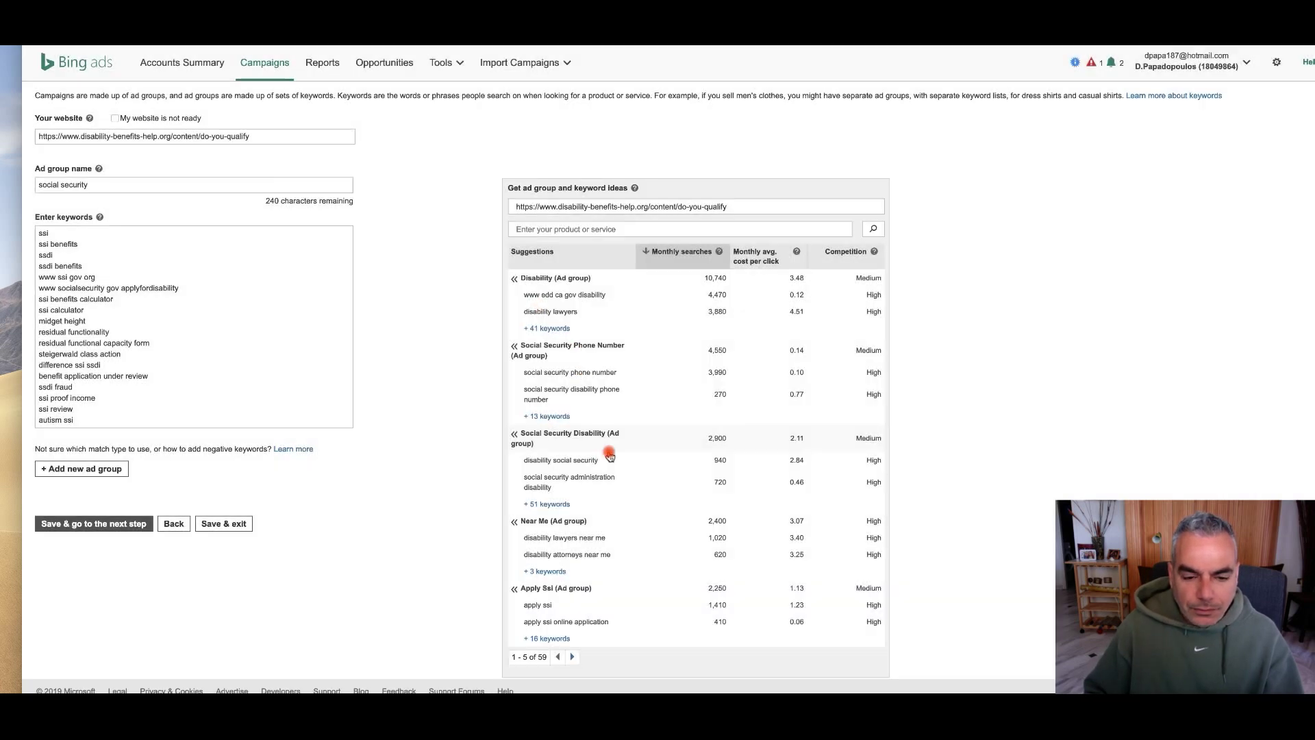
# Add all suggested keywords from the Social Security Disability ad group idea to all ad groups.
pyautogui.scroll(-1, 603, 480)
pyautogui.scroll(1, 553, 499)
pyautogui.click(548, 497)
pyautogui.click(481, 261)
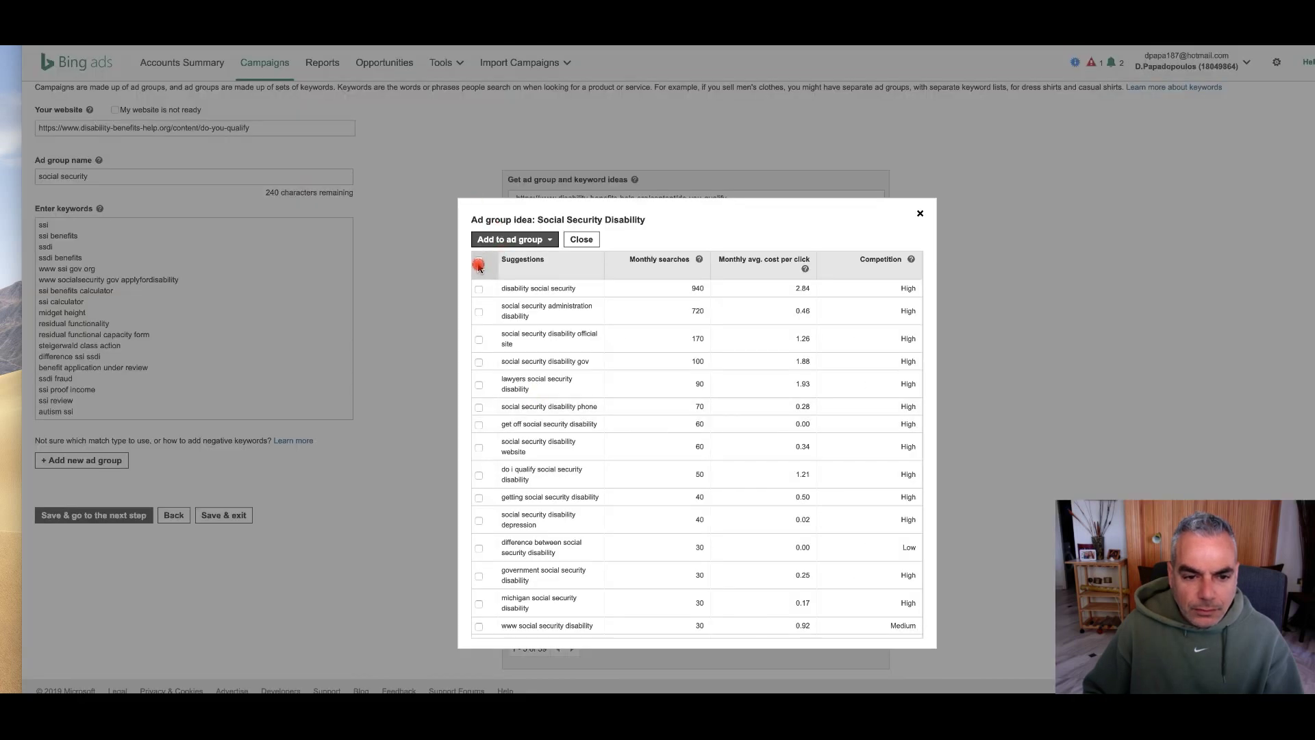
pyautogui.click(523, 240)
pyautogui.click(534, 279)
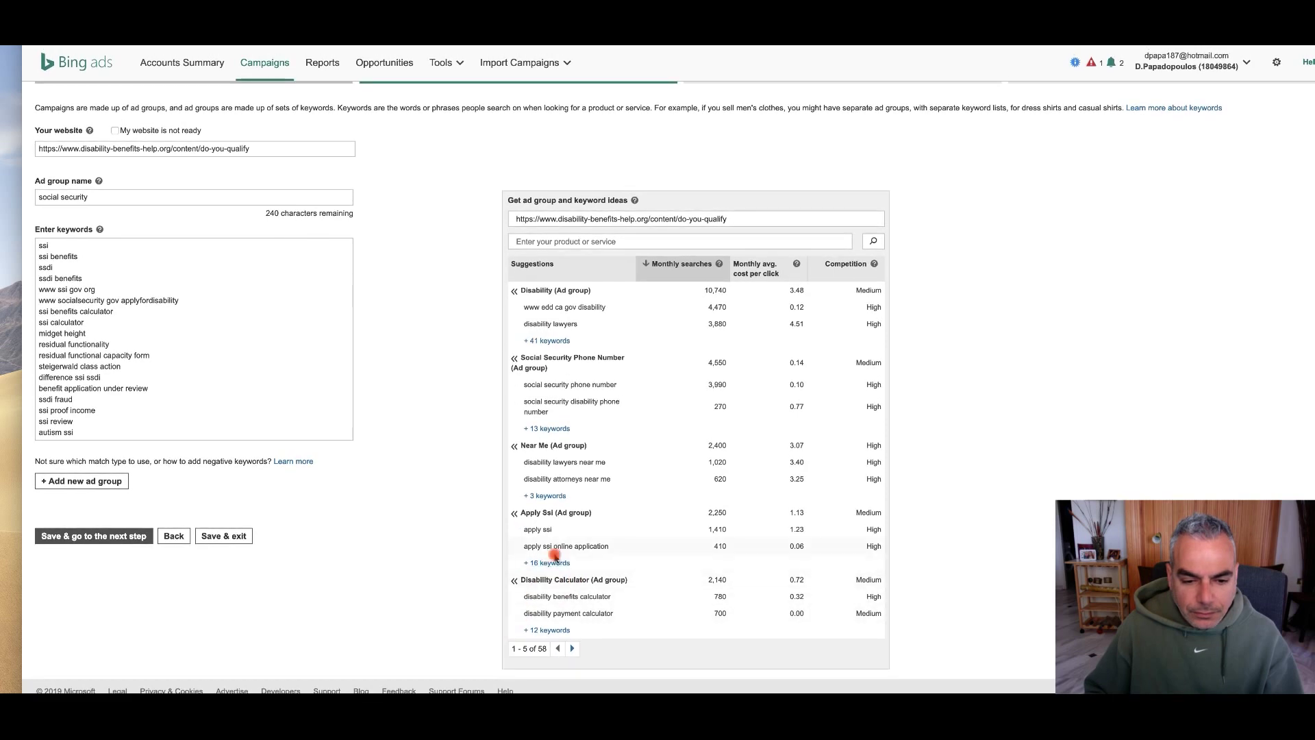
# Add all suggested keywords from the Disability Calculator ad group idea to all ad groups.
pyautogui.click(544, 631)
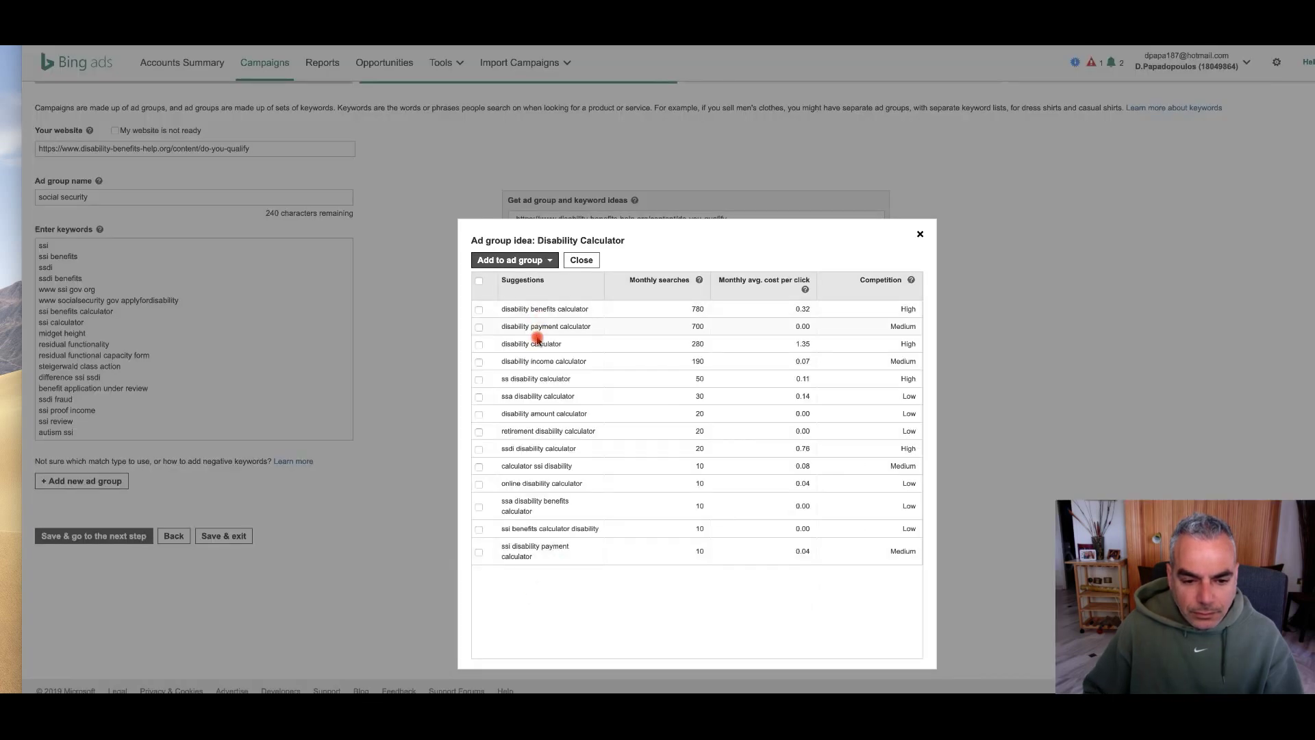
pyautogui.click(479, 280)
pyautogui.click(541, 260)
pyautogui.click(533, 306)
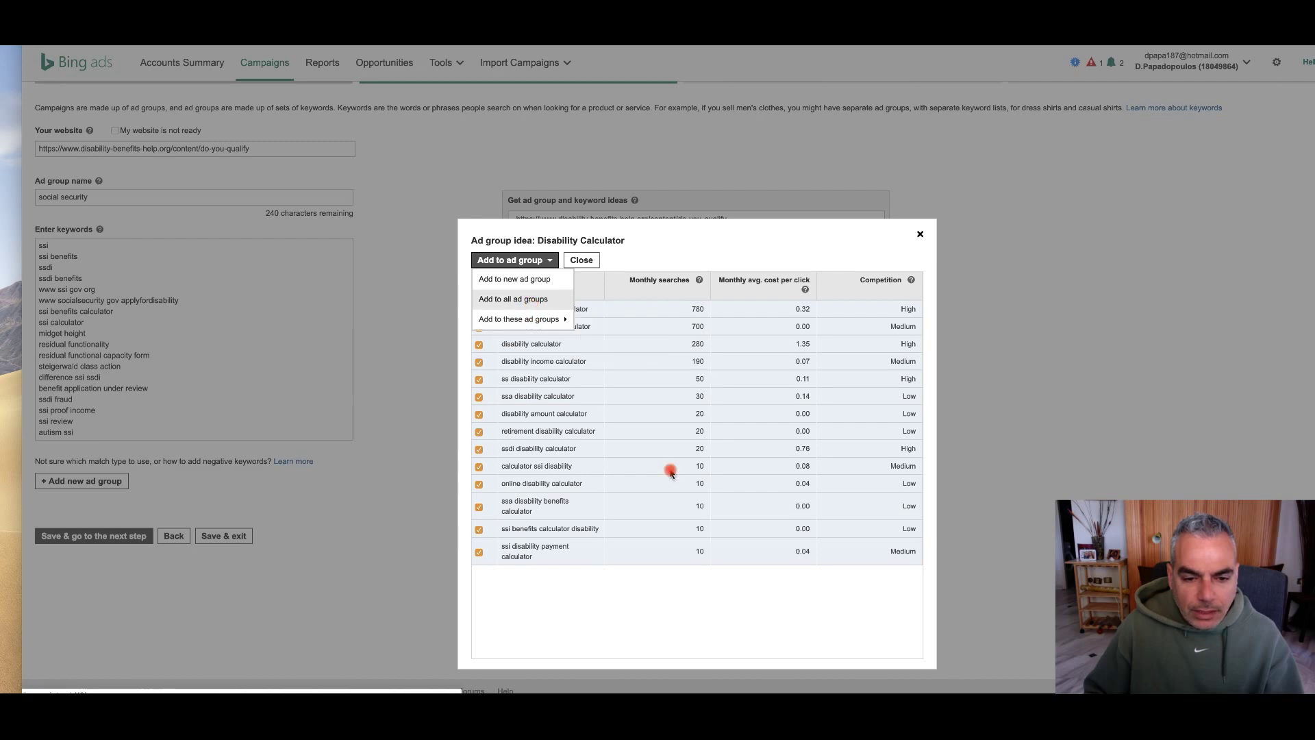
# Check the collected keyword list, and add all suggested keywords from the Near Me idea to the existing ad group.
pyautogui.scroll(-1, 620, 577)
pyautogui.scroll(2, 593, 483)
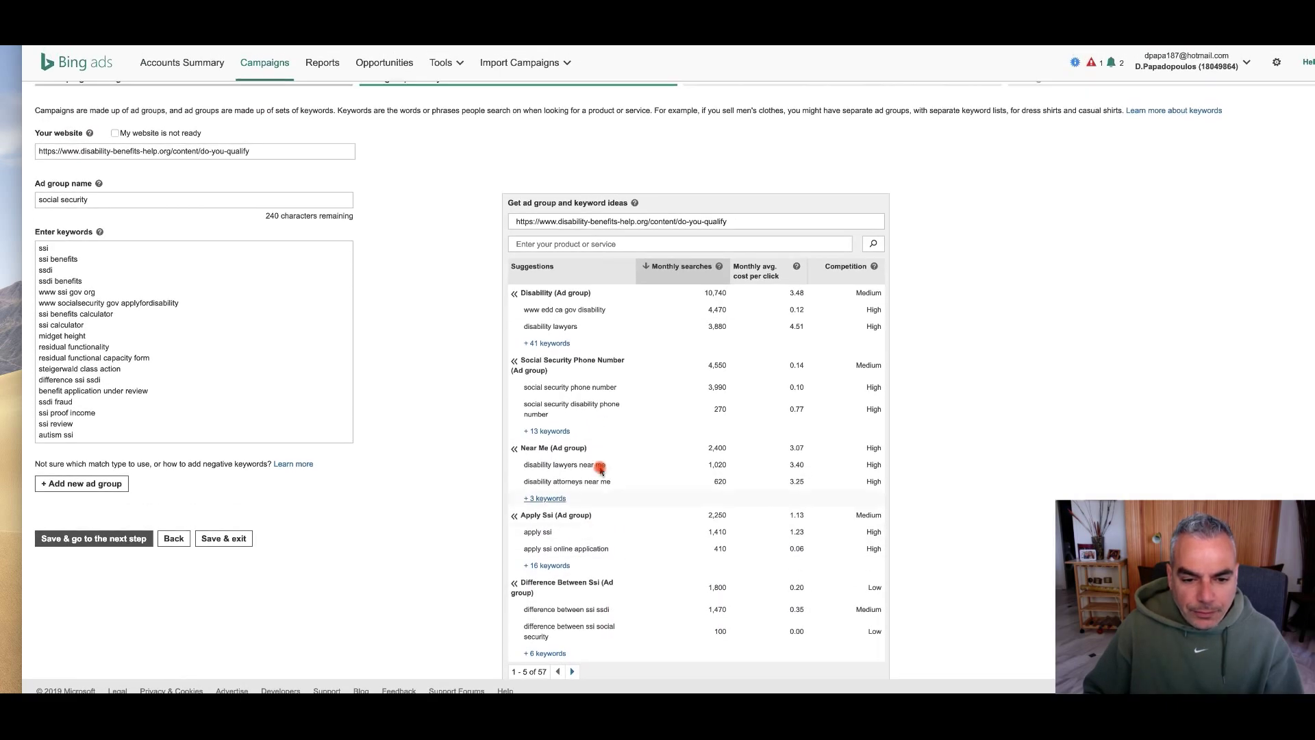
pyautogui.scroll(-10, 164, 430)
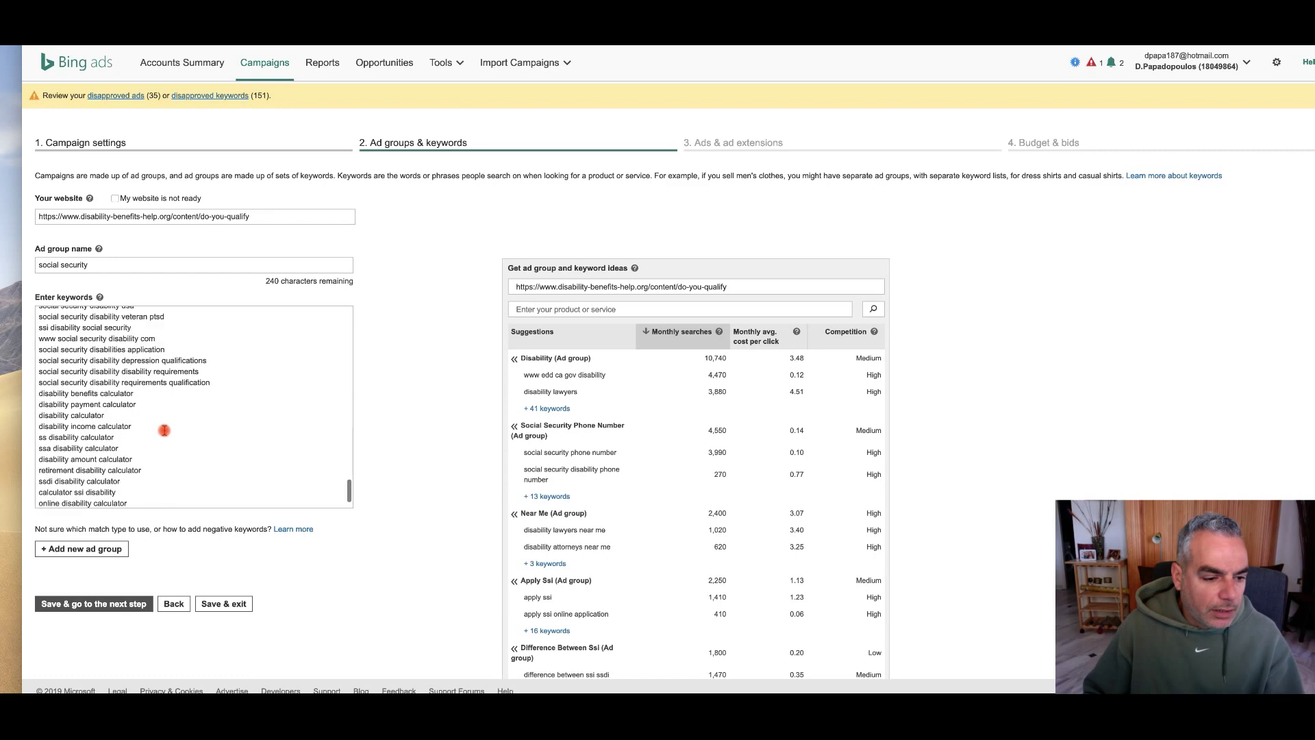
pyautogui.scroll(10, 164, 431)
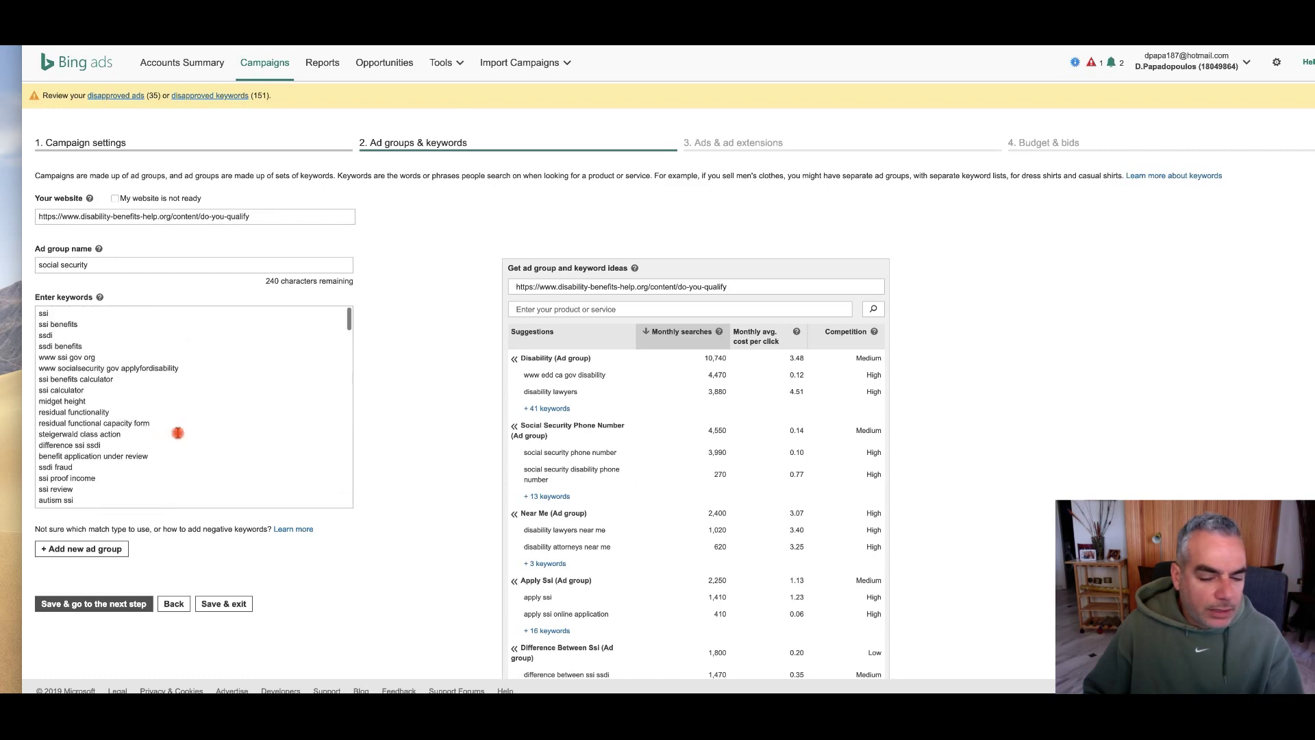
pyautogui.scroll(-1, 624, 527)
pyautogui.scroll(-1, 624, 528)
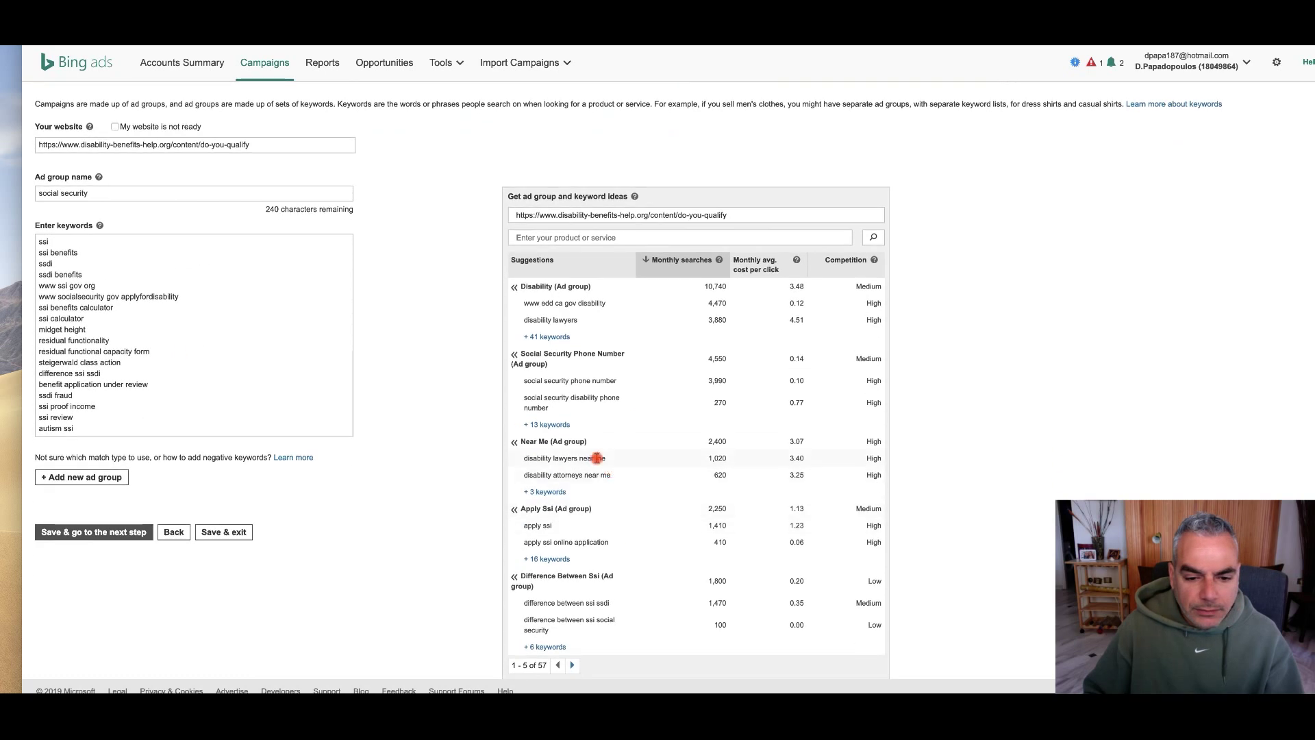
pyautogui.click(546, 492)
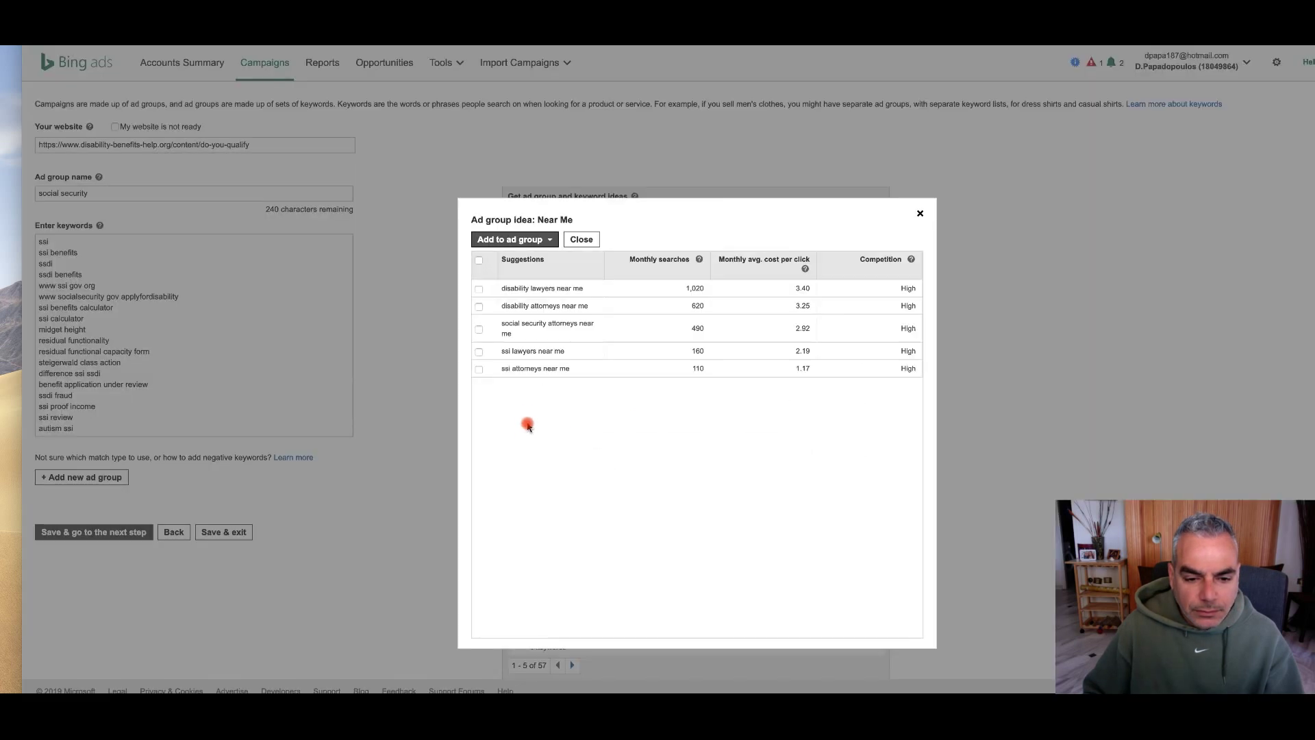
pyautogui.click(479, 263)
pyautogui.click(513, 239)
pyautogui.moveTo(546, 288)
pyautogui.click(577, 358)
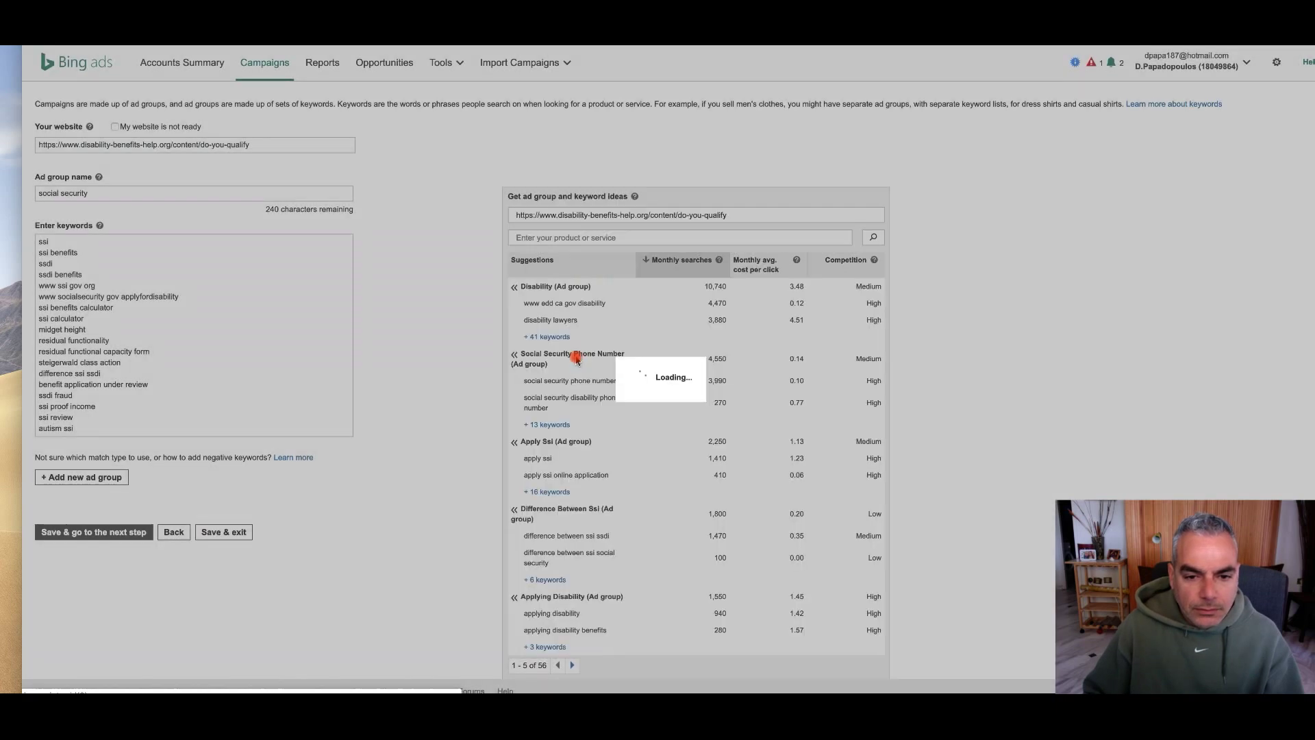
# Add all suggested keywords from the Disability ad group idea to all ad groups.
pyautogui.click(548, 373)
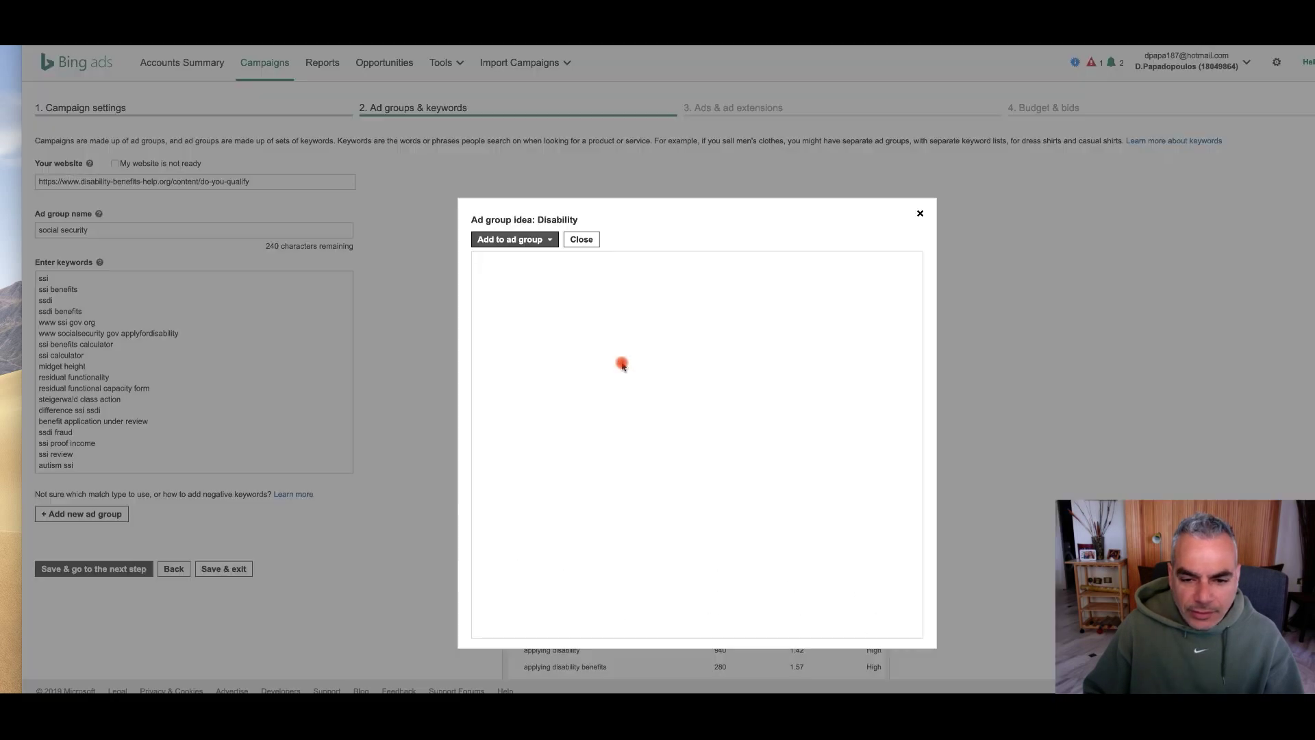
pyautogui.click(480, 261)
pyautogui.click(540, 241)
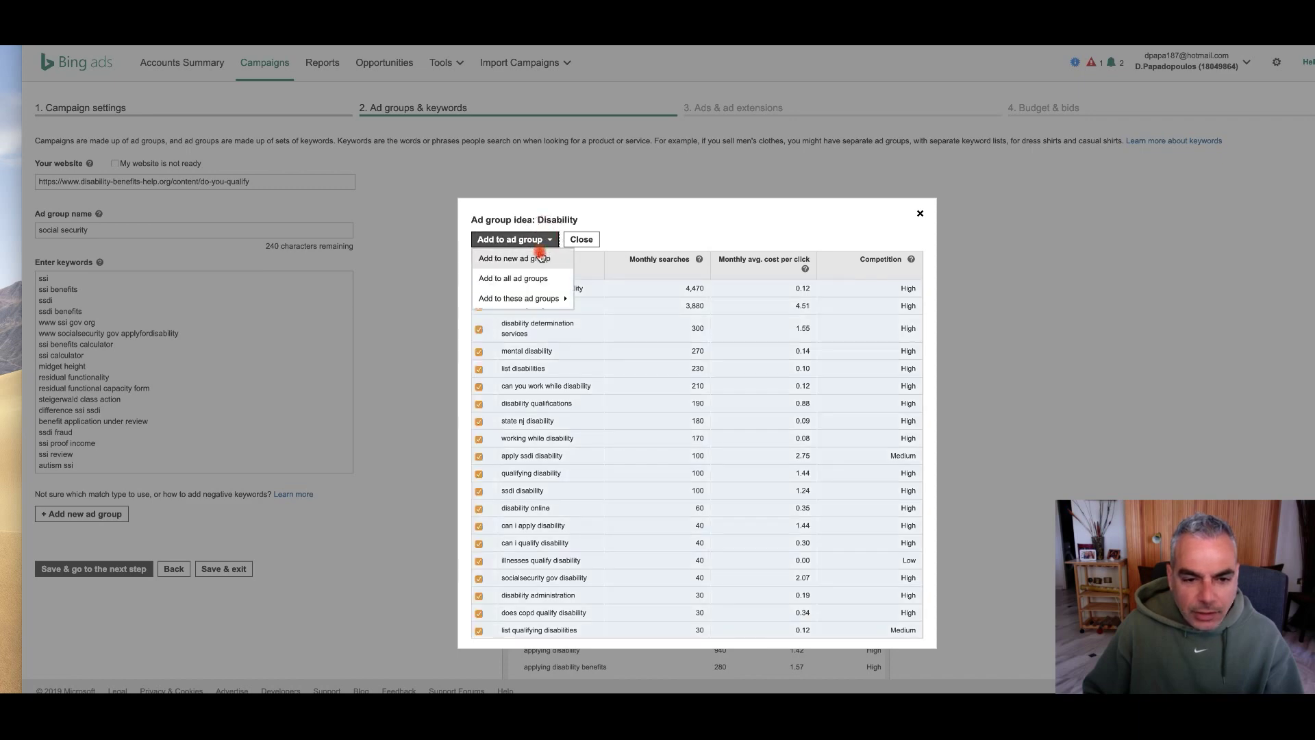
pyautogui.click(548, 279)
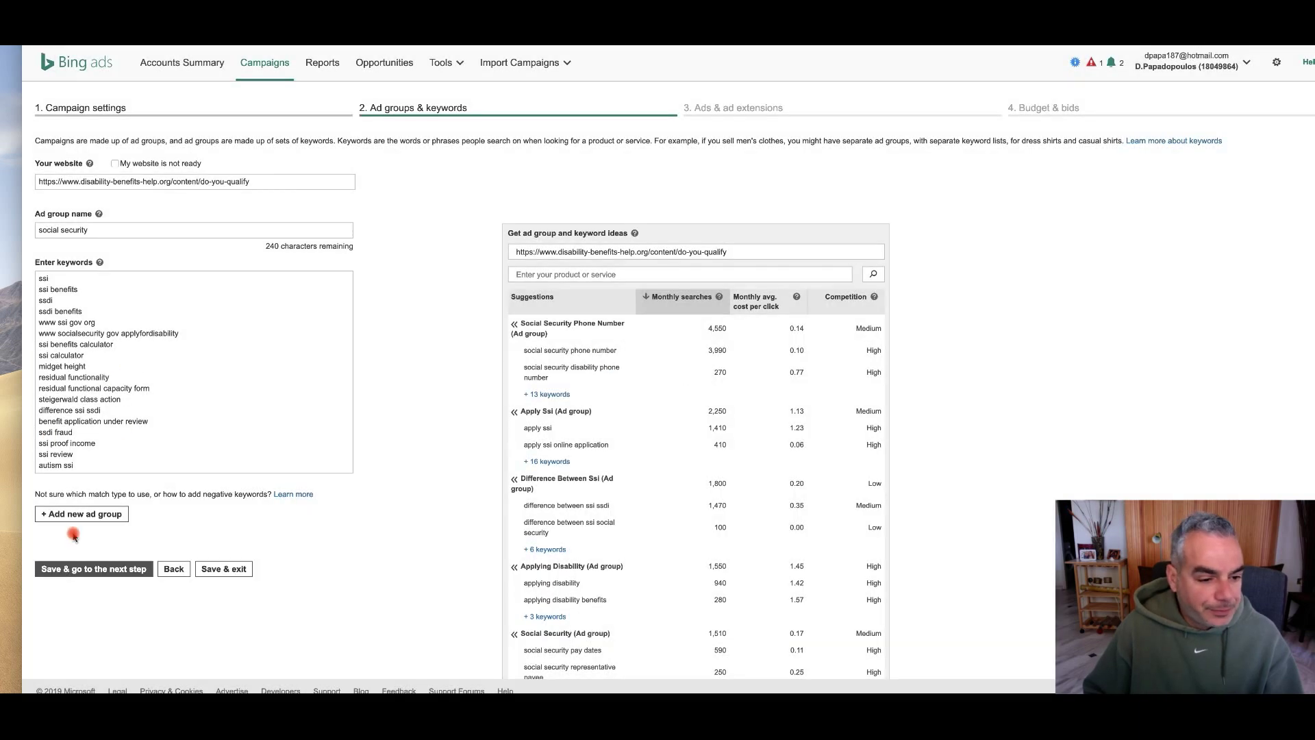
# Save the social security ad group's keywords and start creating an ad for it.
pyautogui.click(100, 574)
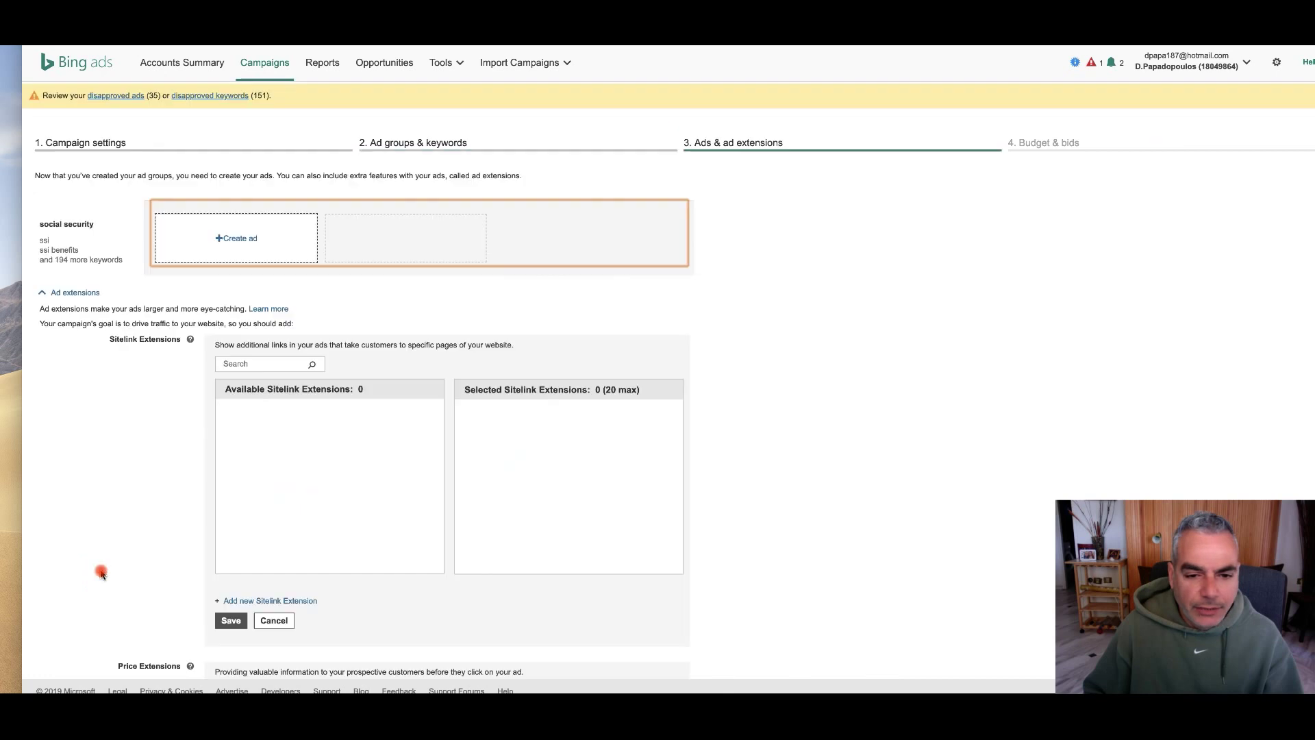
pyautogui.click(223, 231)
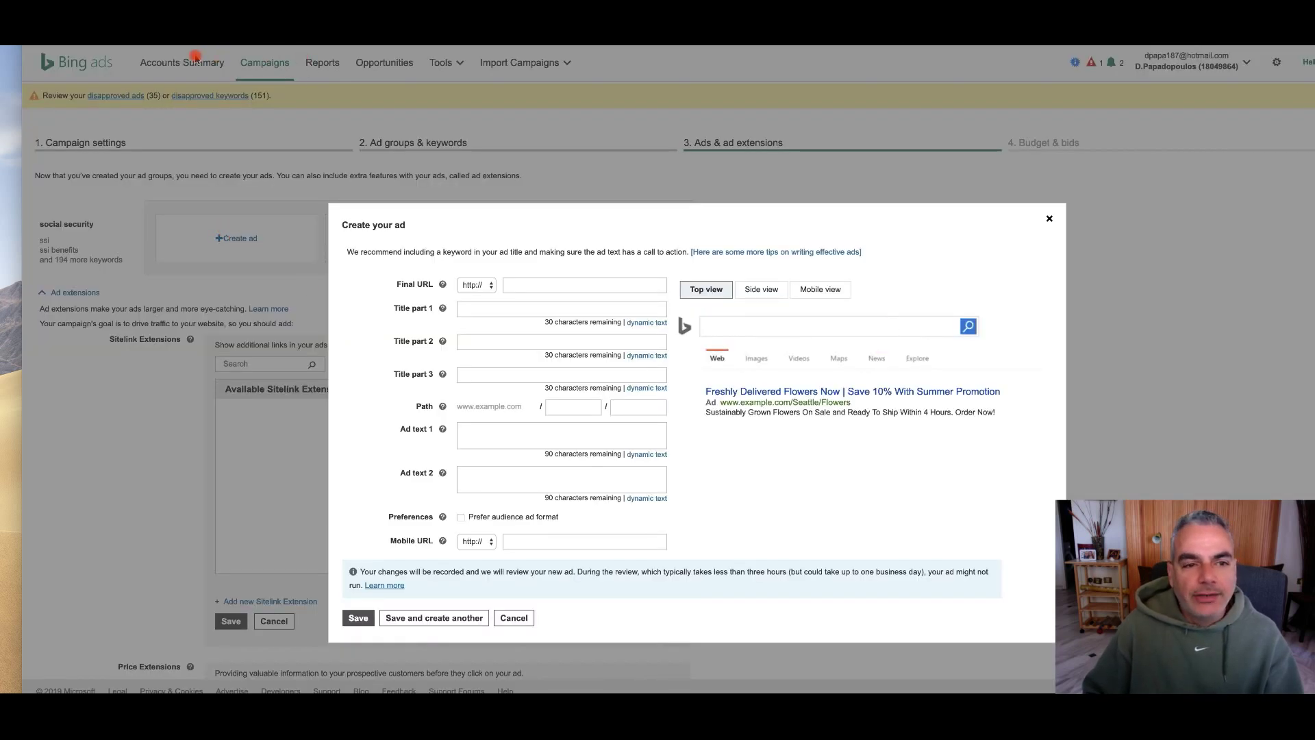
# Switch to the MaxBounty offer page and open the tracking link builder for the Social Security Disability Benefits - 2 Steps (US) campaign.
pyautogui.hotkey('ctrl', 'Tab')
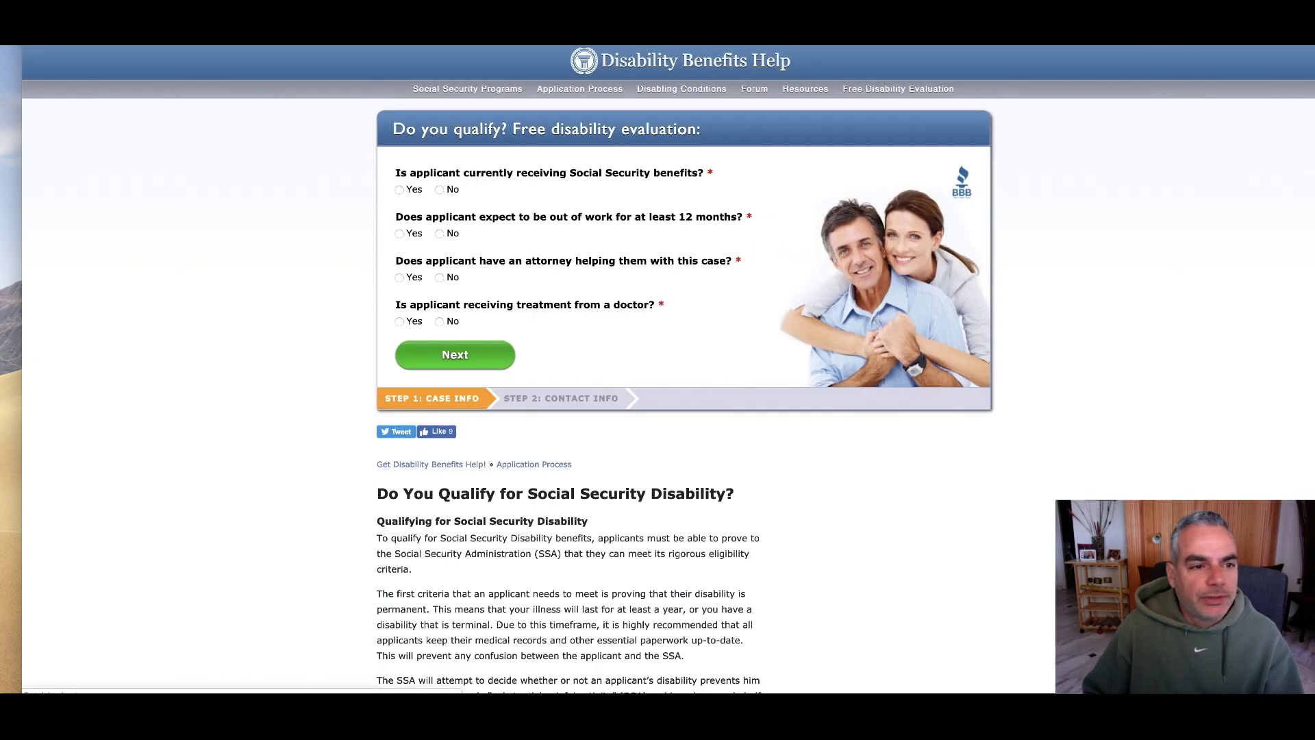
pyautogui.hotkey('ctrl', 'Tab')
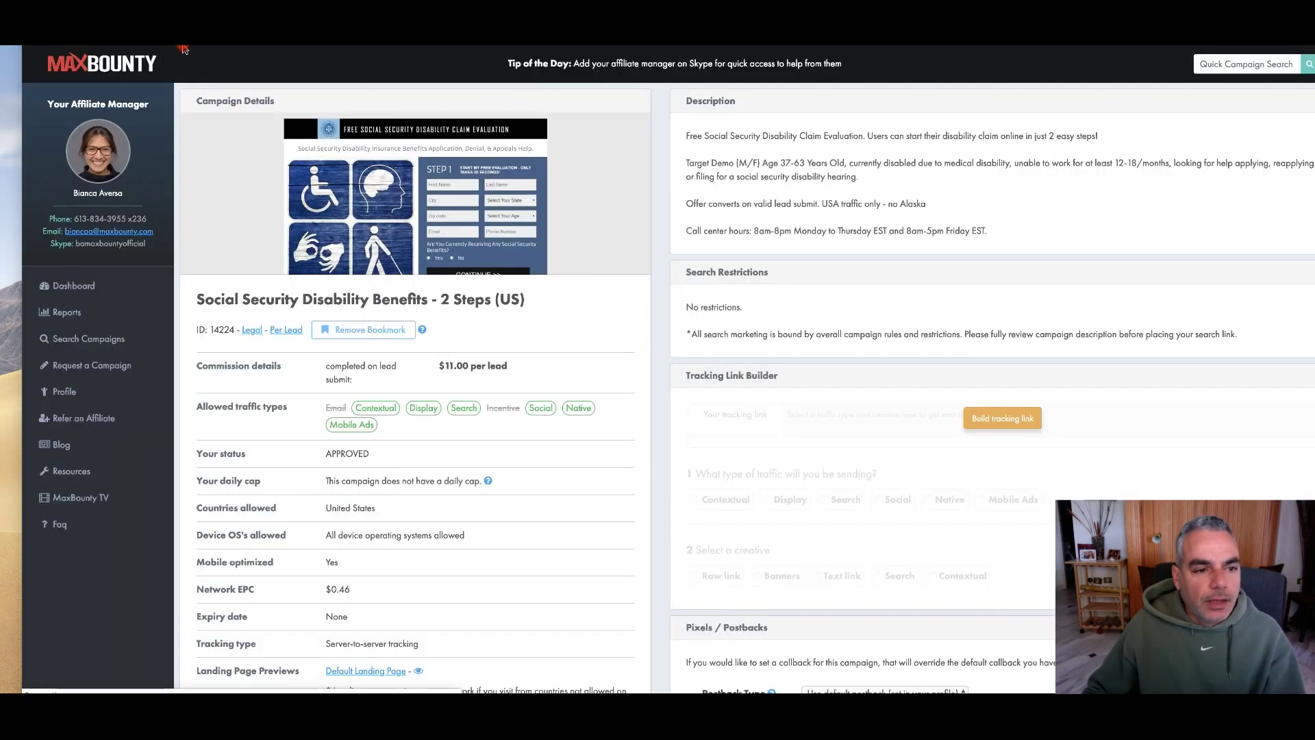
pyautogui.scroll(-3, 993, 267)
pyautogui.click(998, 304)
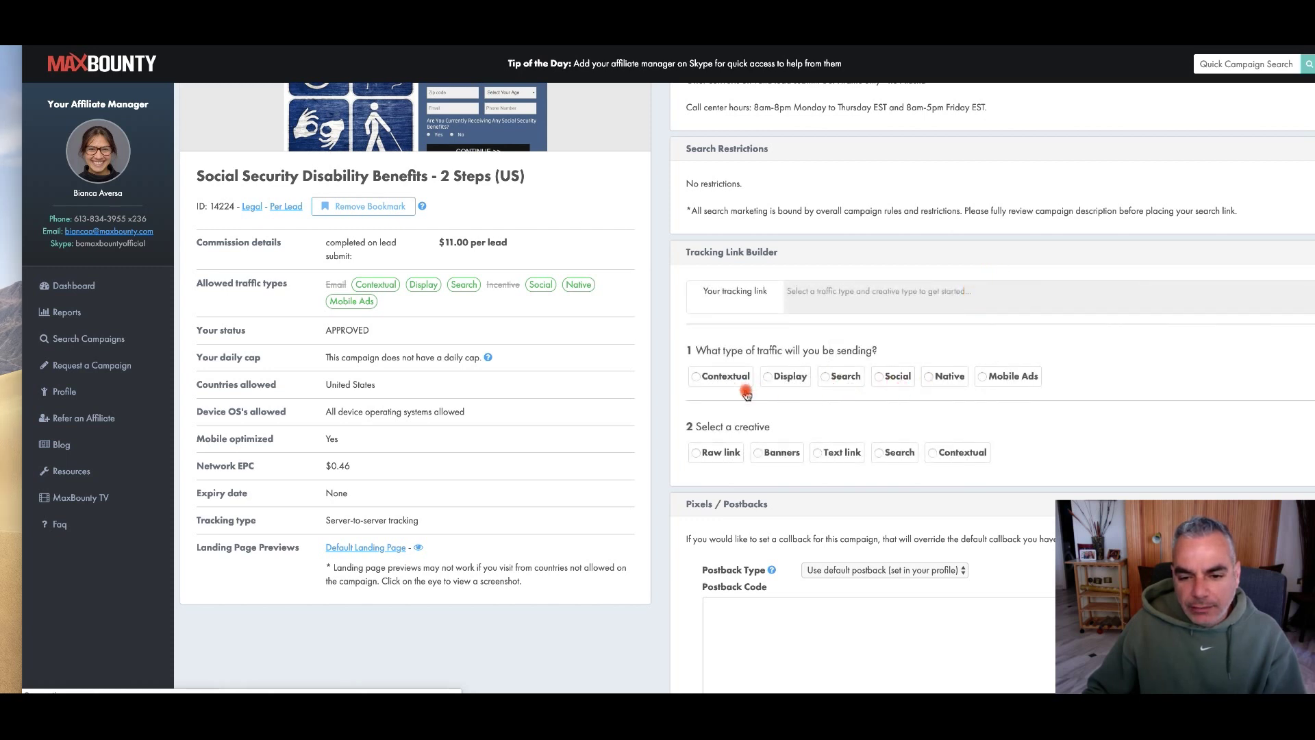
pyautogui.click(762, 454)
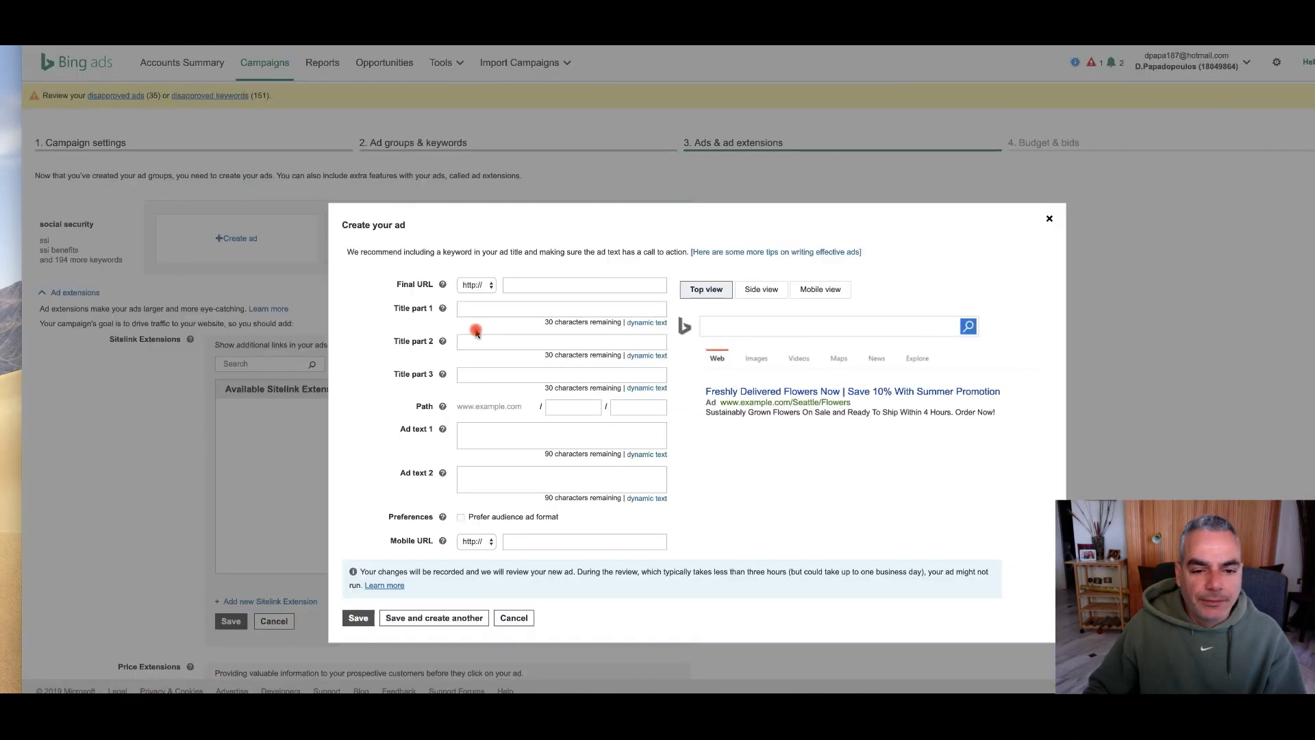
# Return to the Bing Ads ad form and set the final URL to disabilitybenefits4u.com/apply.
pyautogui.click(560, 285)
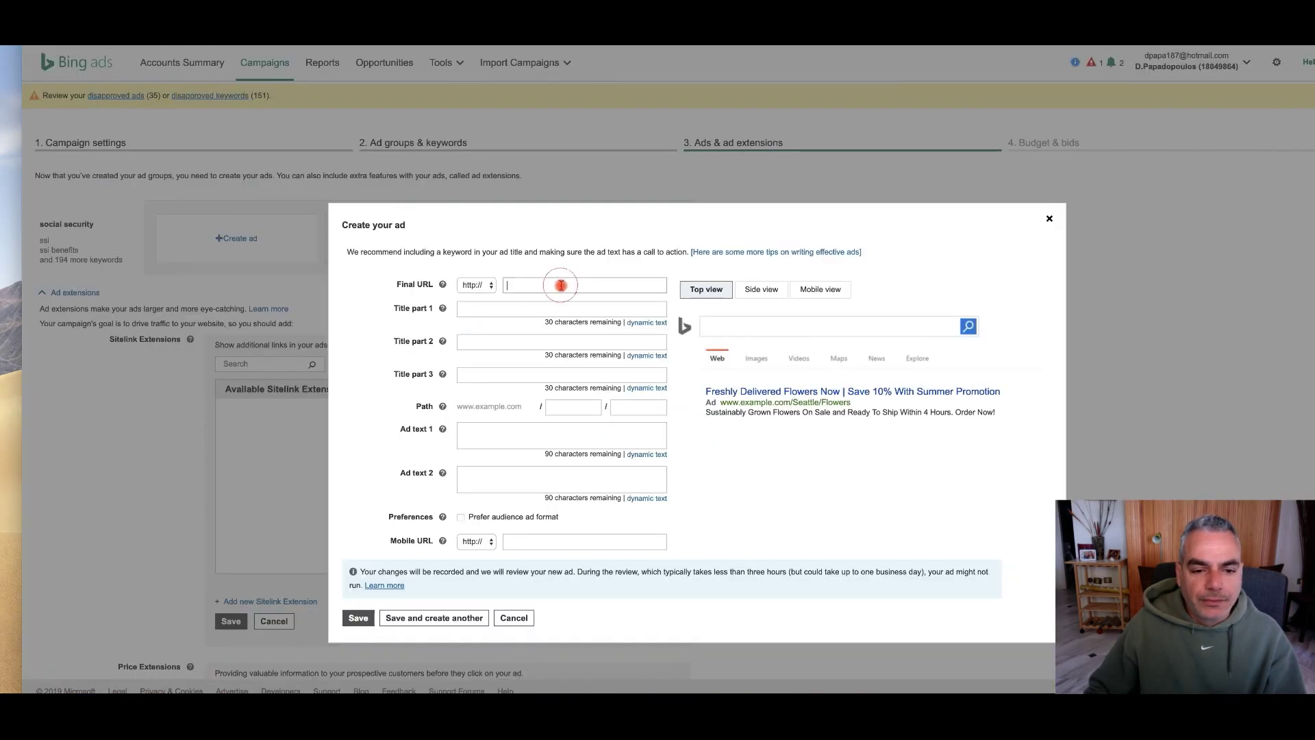
pyautogui.write('disabilityb')
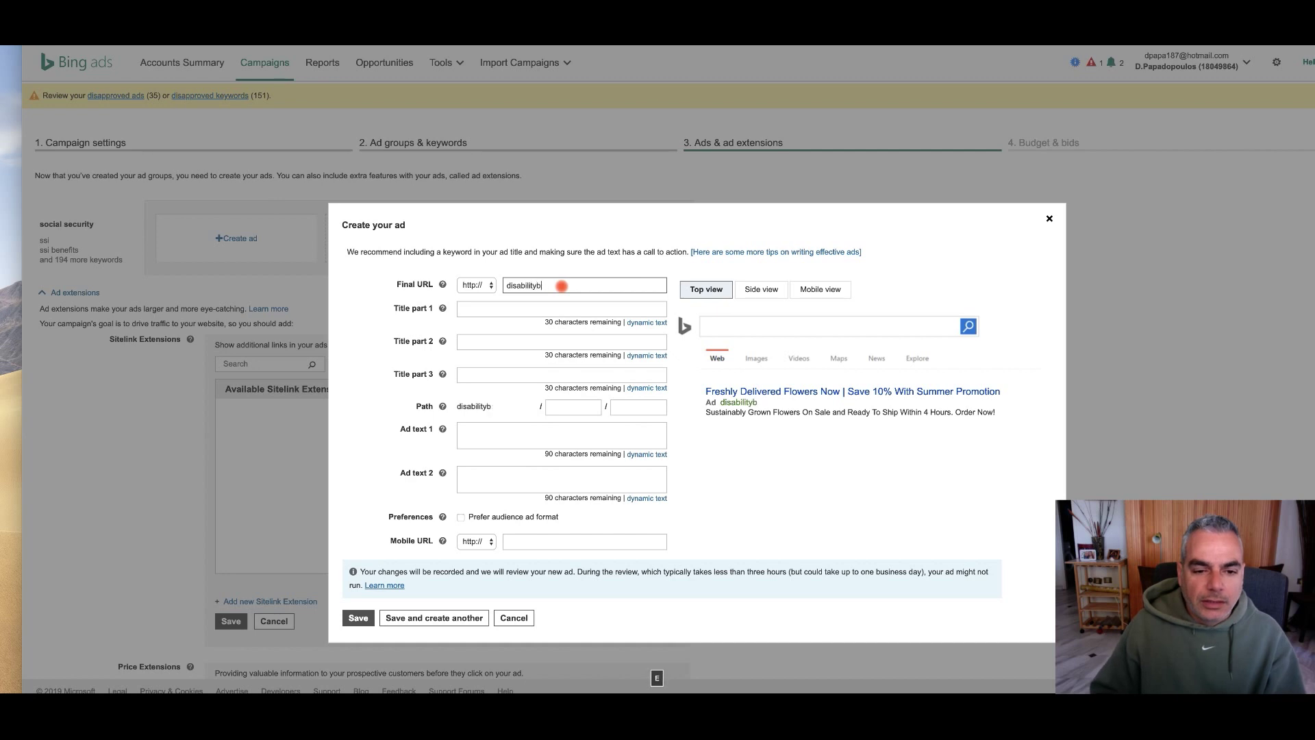
pyautogui.write('enefits4u.')
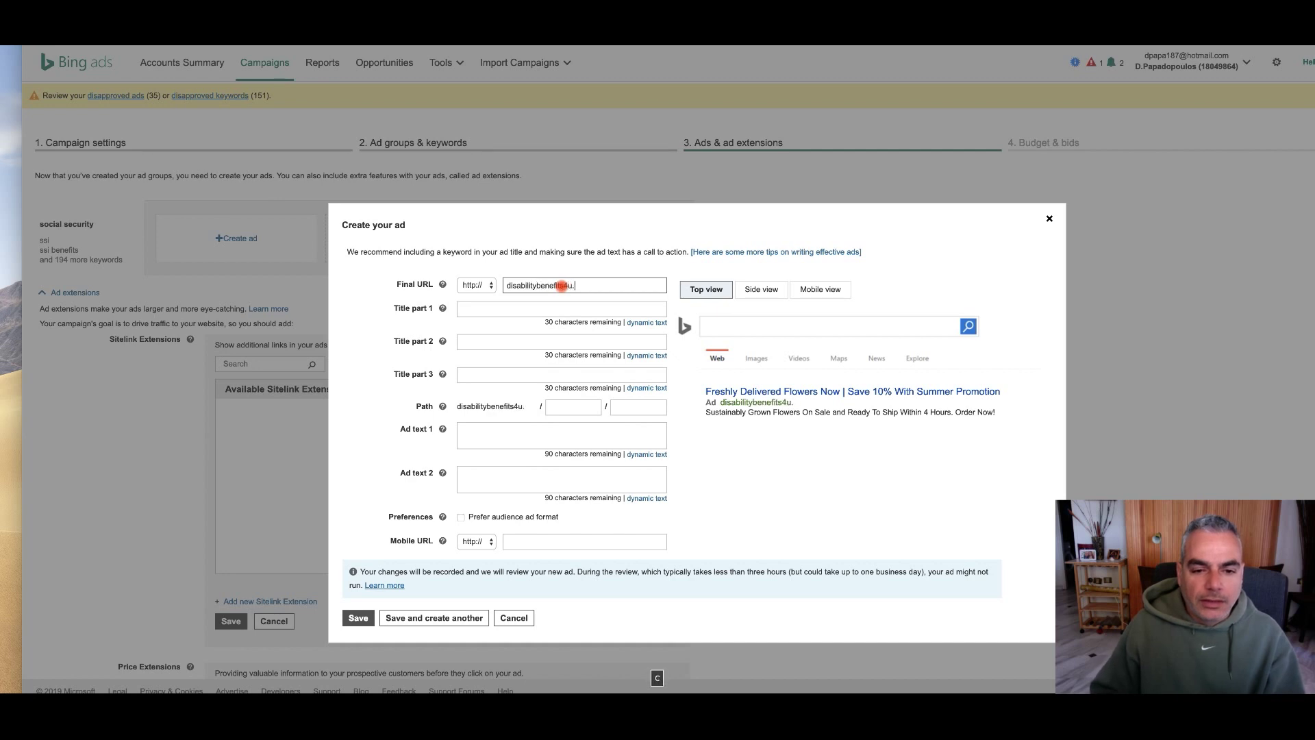
pyautogui.write('com/apply')
# Enter "Earn Up To $2788 per month" as the ad's title part 1.
pyautogui.click(531, 309)
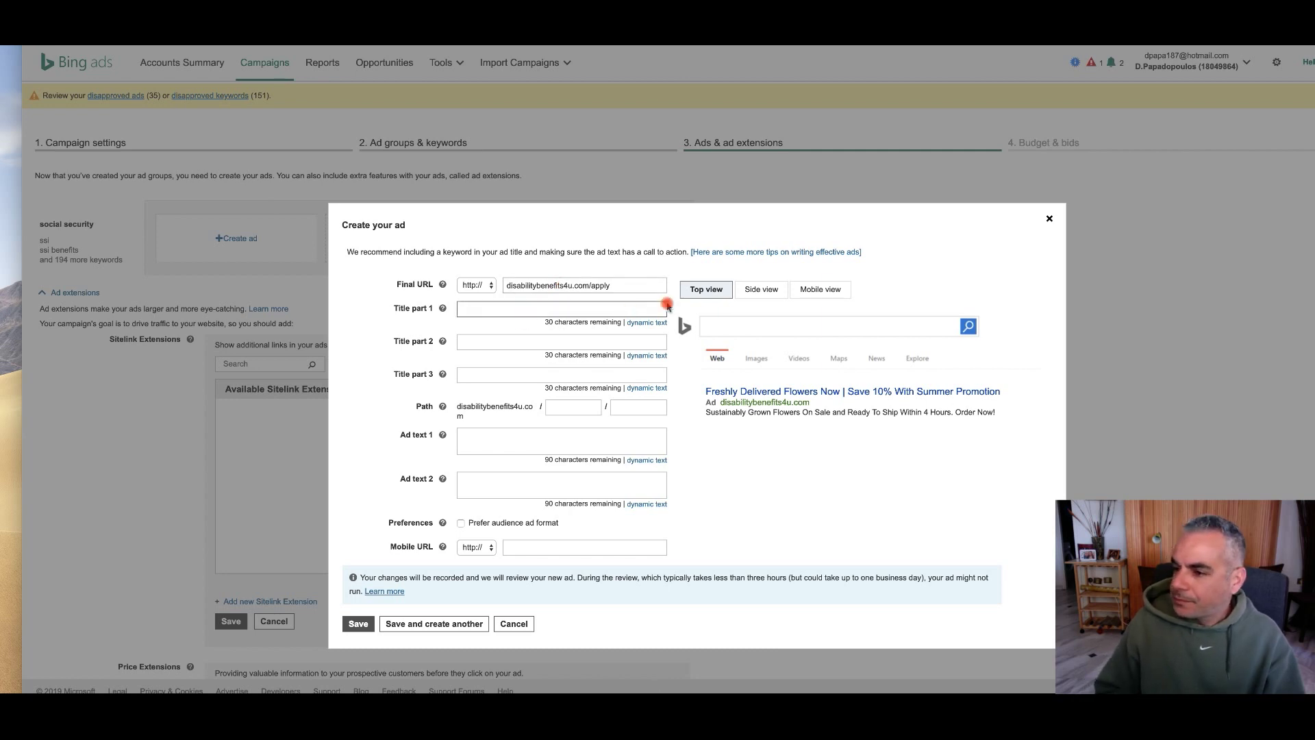
pyautogui.write('Earn')
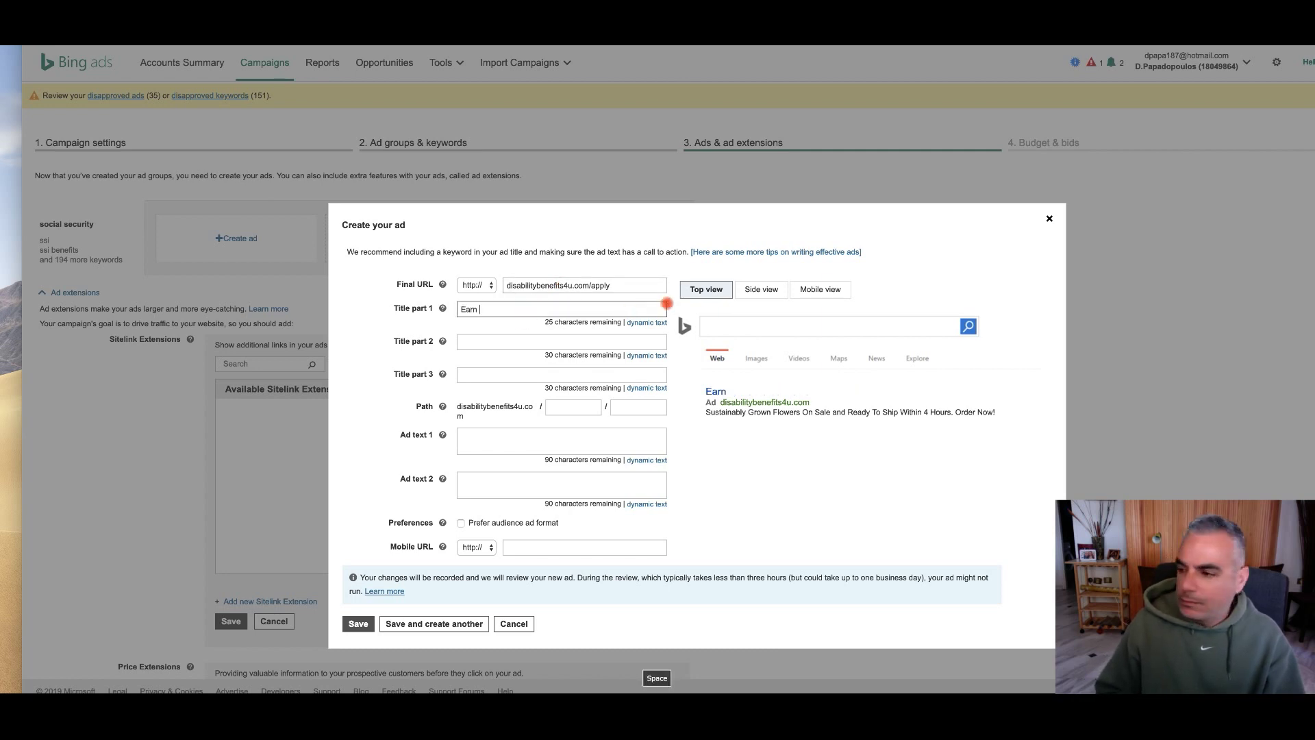
pyautogui.write(' Up To $27')
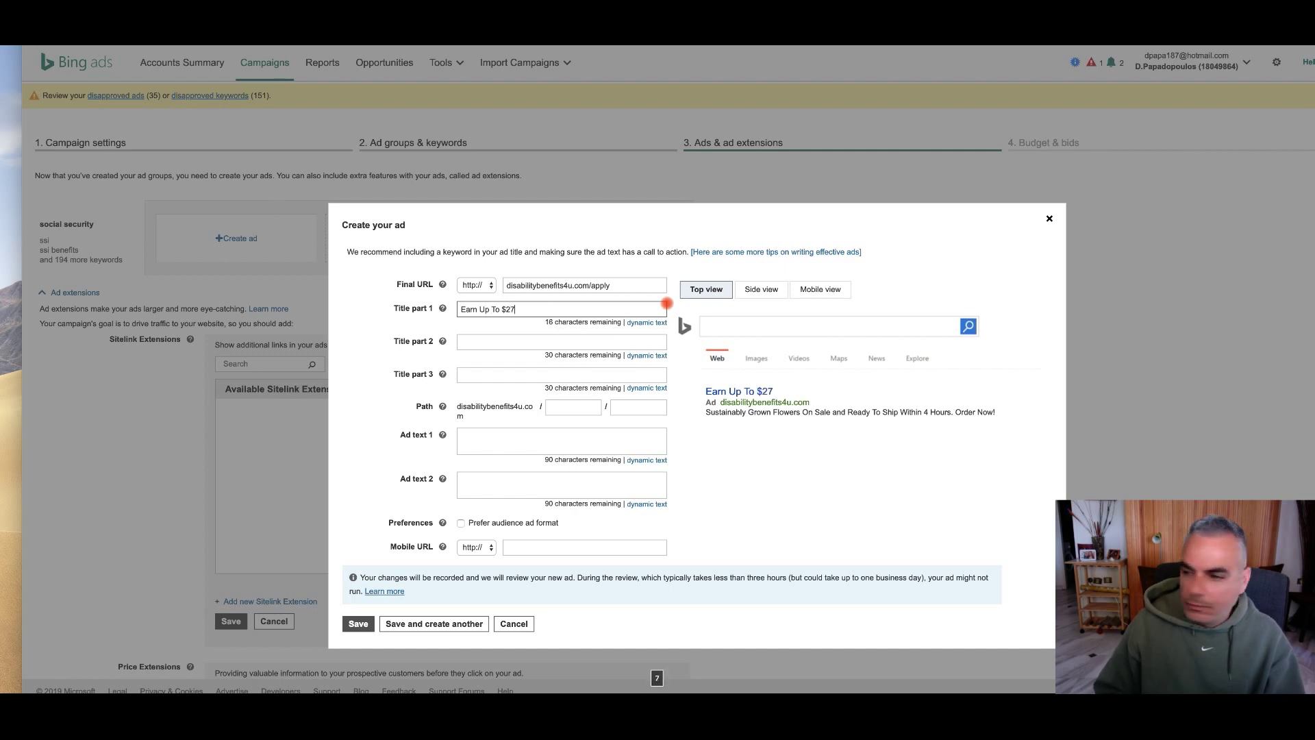
pyautogui.write('88/month')
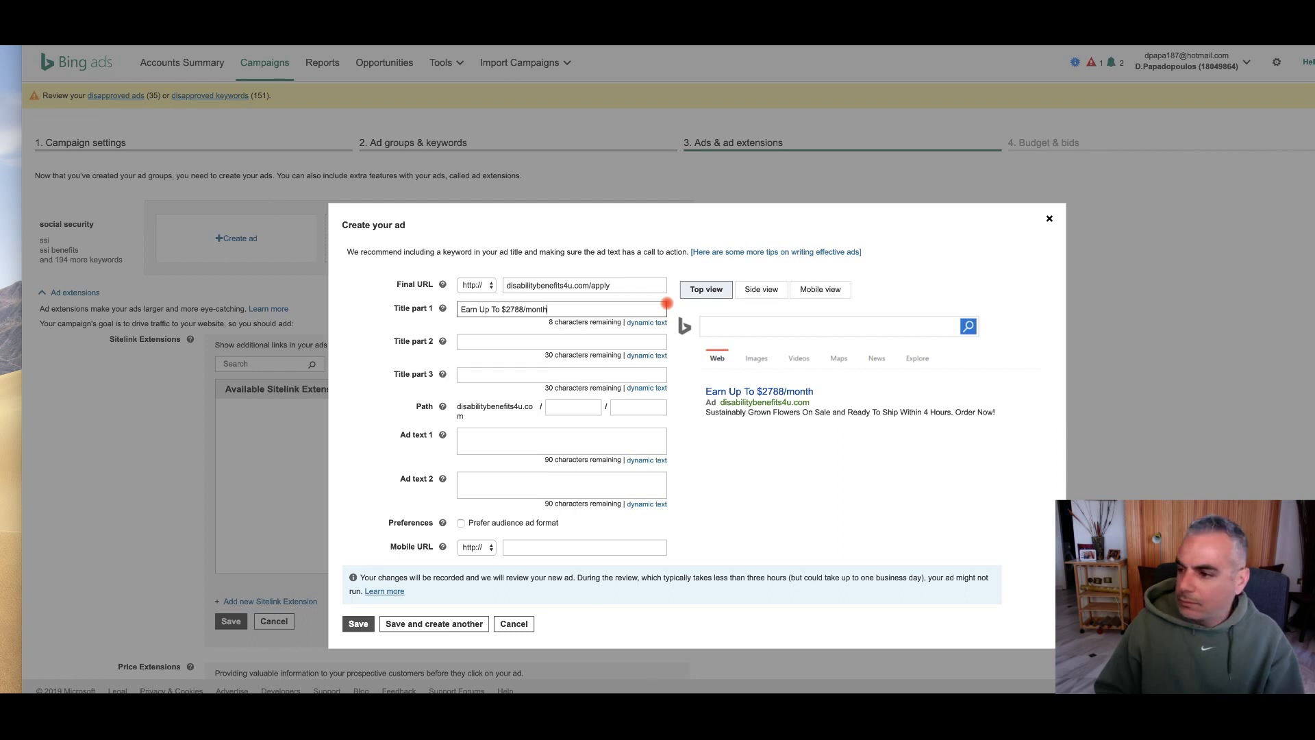
pyautogui.press('BackSpace')
pyautogui.press('BackSpace')
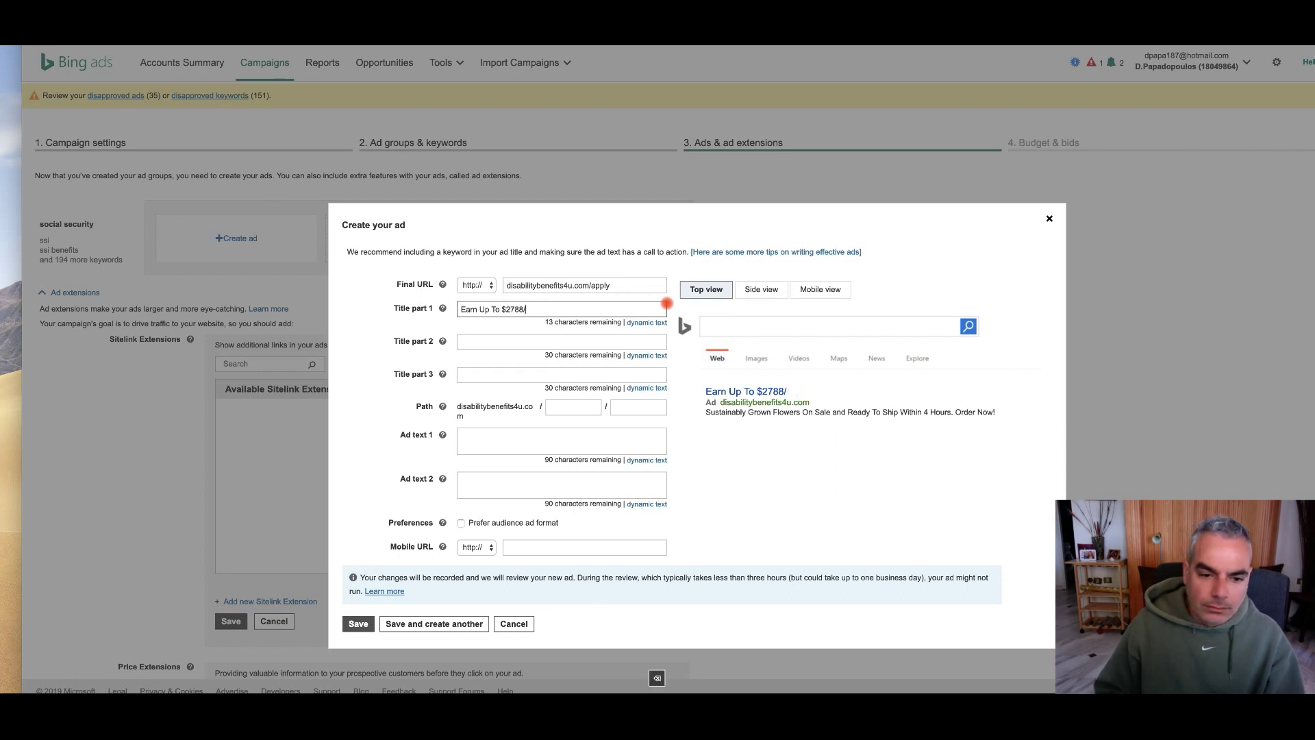
pyautogui.press('BackSpace')
pyautogui.write('m')
pyautogui.write('per mon')
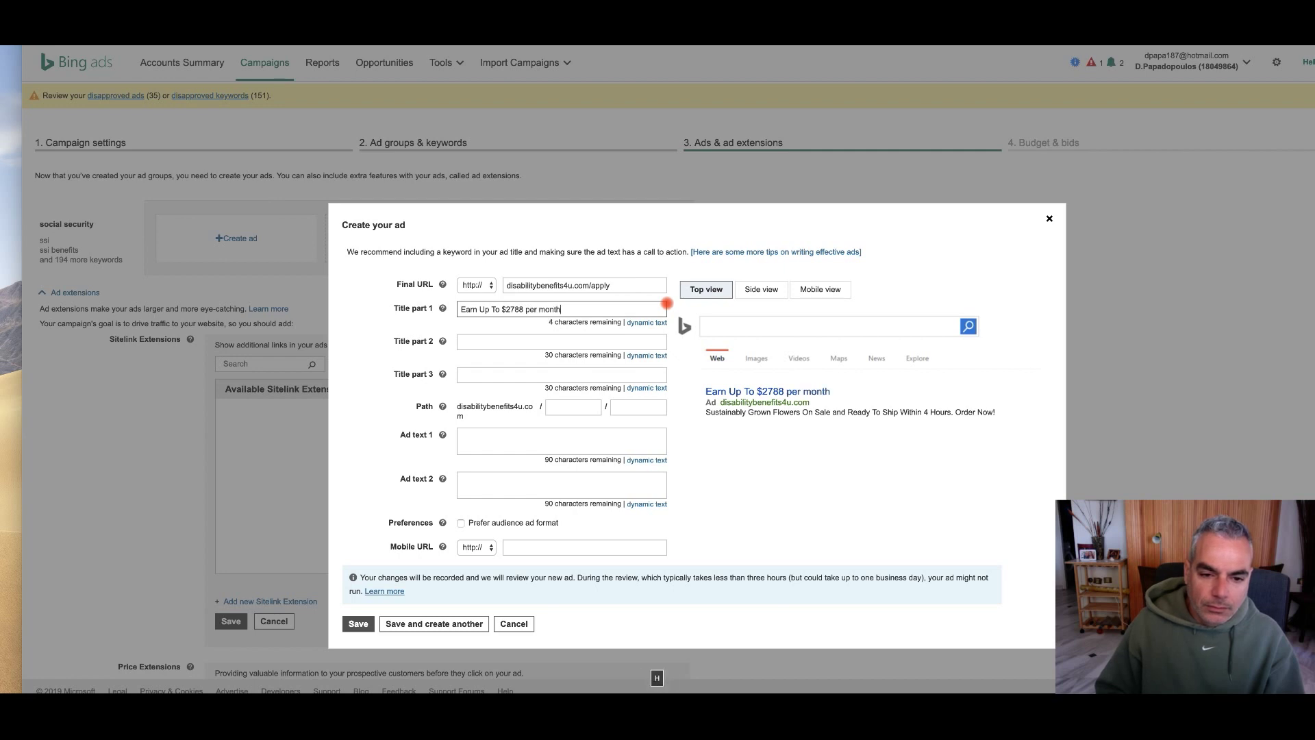
# Enter "in Disability Benefits" as the ad's title part 2.
pyautogui.click(574, 338)
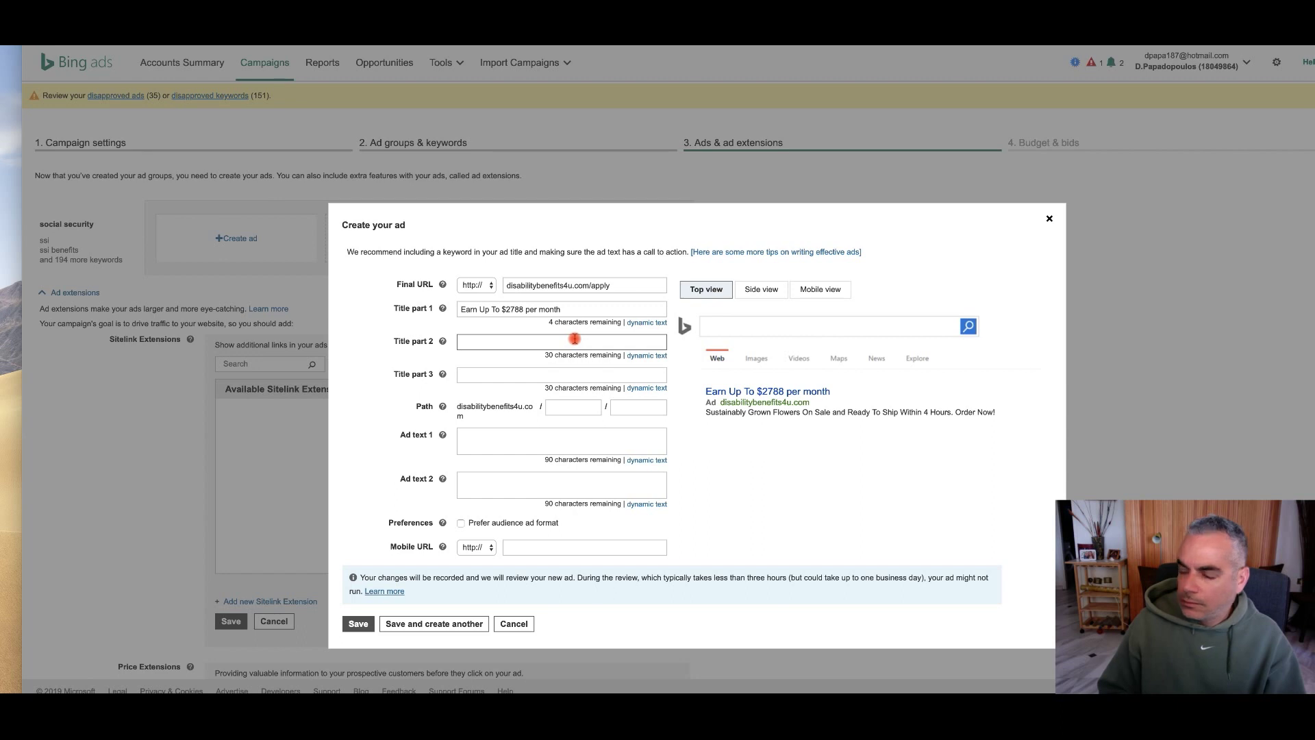
pyautogui.write('in Disa')
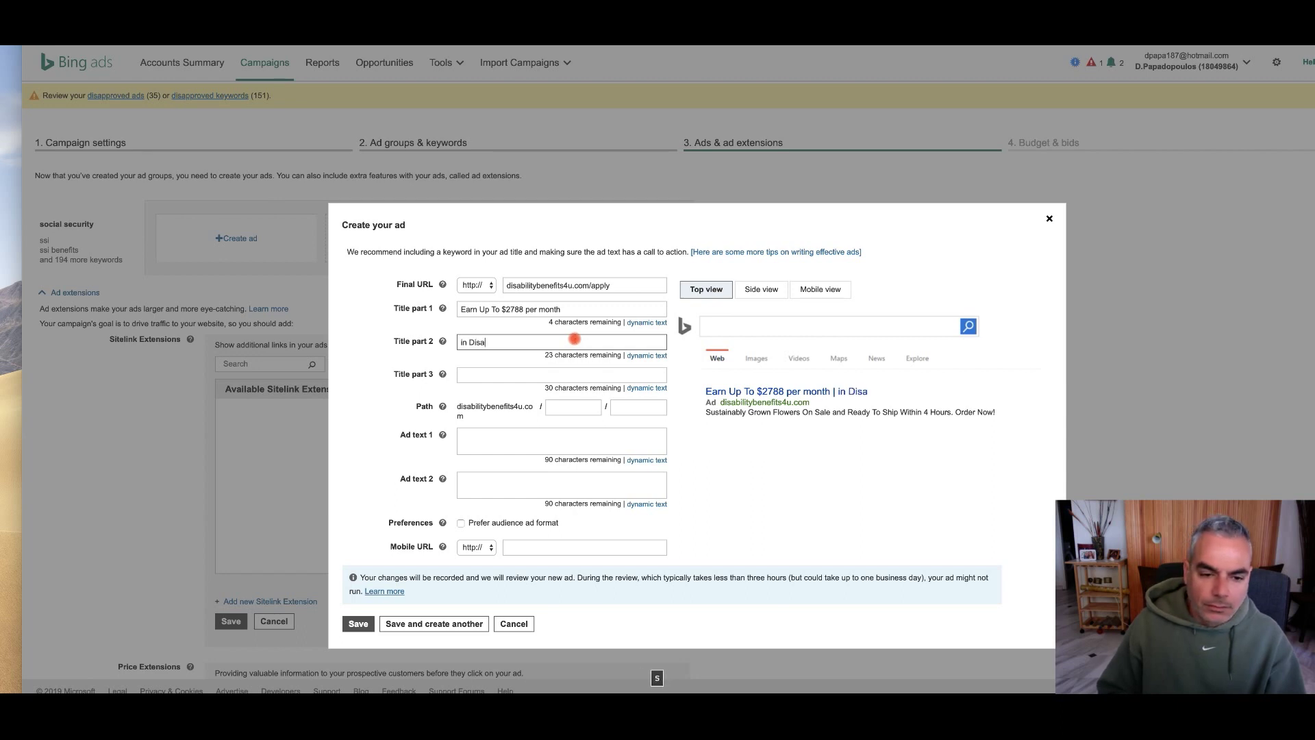
pyautogui.write('bility Benefits')
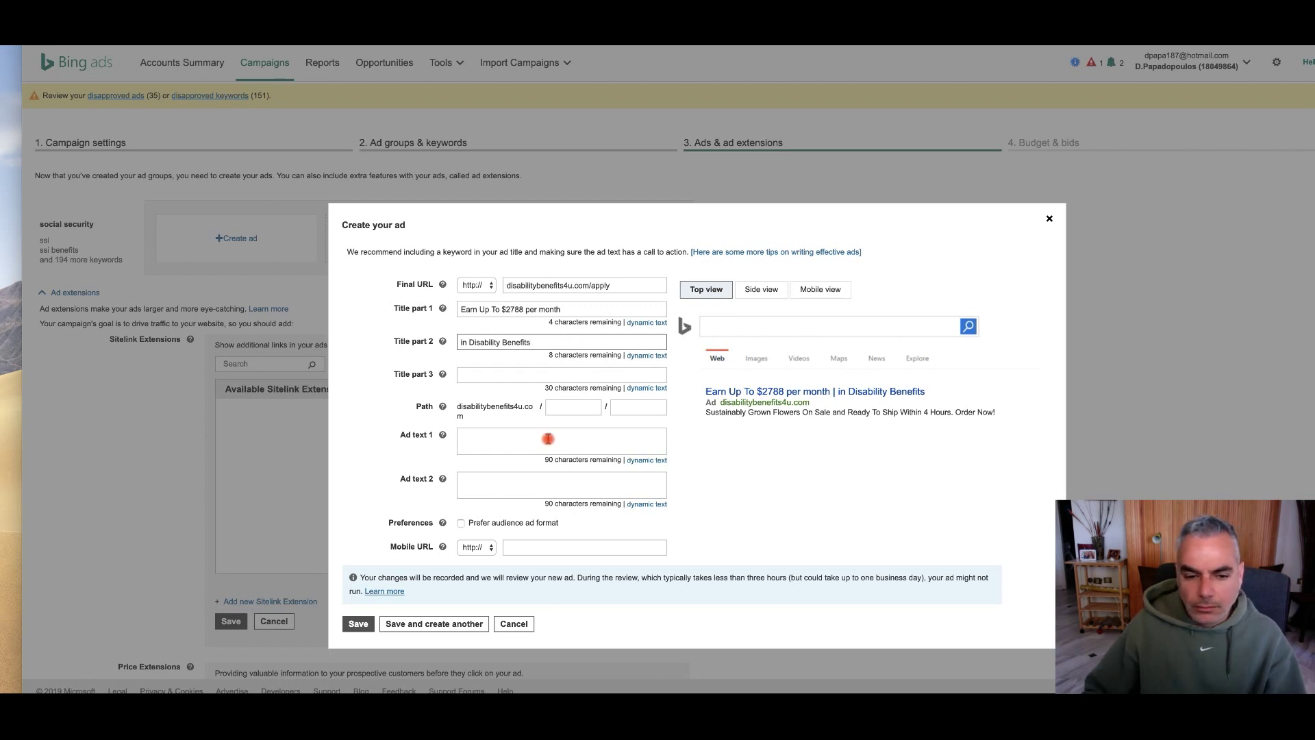
# Copy "Free Social Security Disability Claim Evaluation. Users can start their disability claim online" from the offer description into ad text 1.
pyautogui.scroll(-1, 541, 418)
pyautogui.click(520, 426)
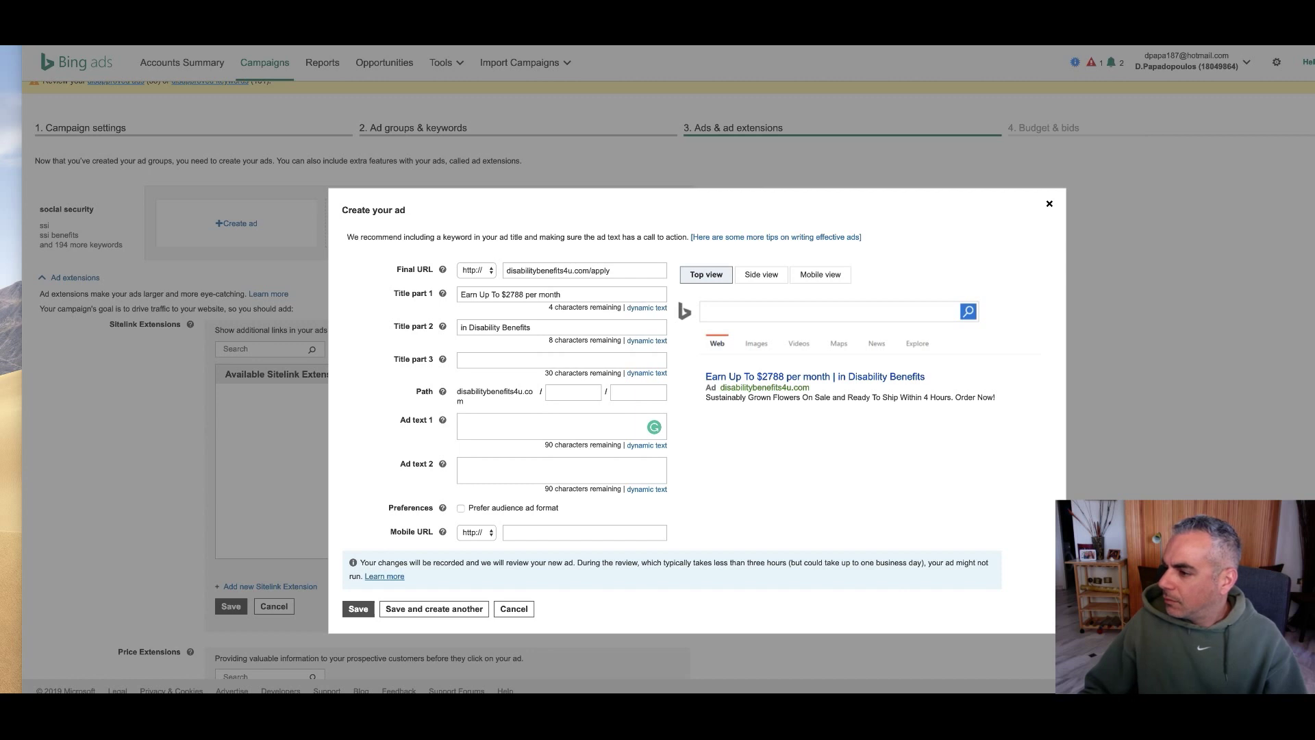
pyautogui.press('super+c')
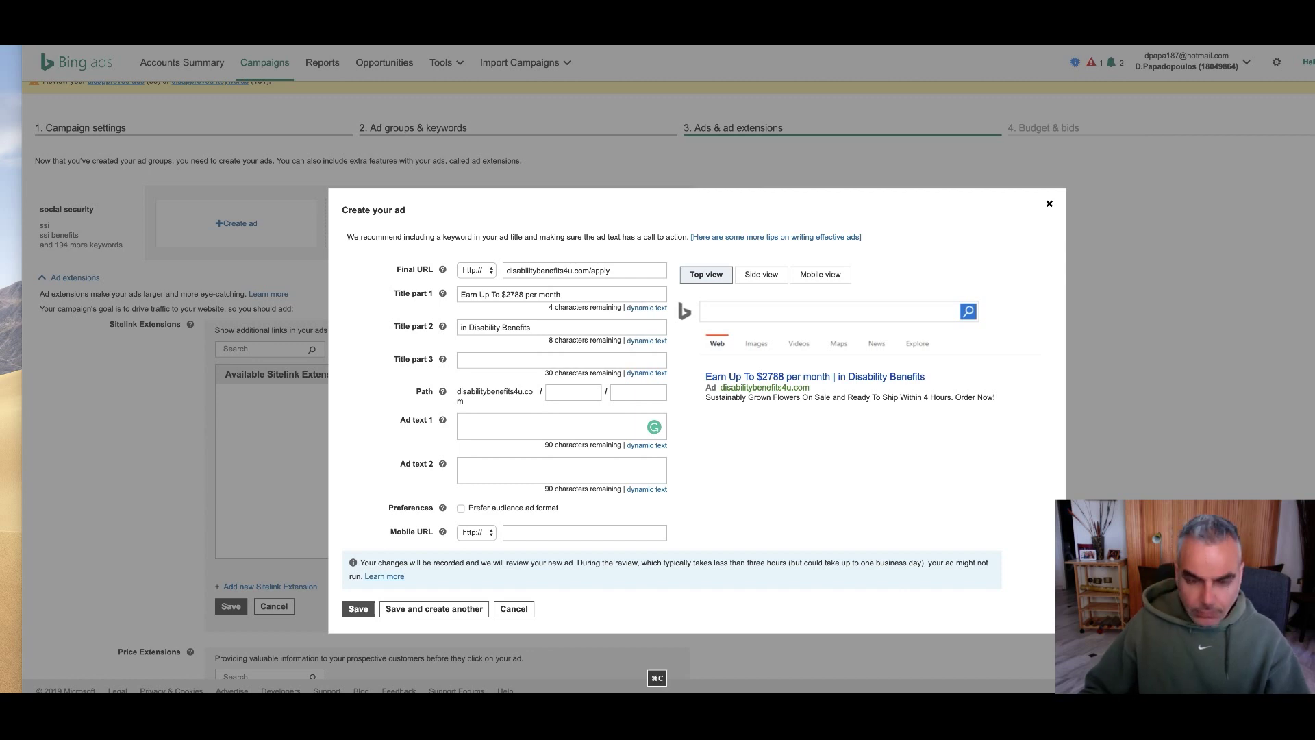
pyautogui.click(516, 427)
pyautogui.press('super+v')
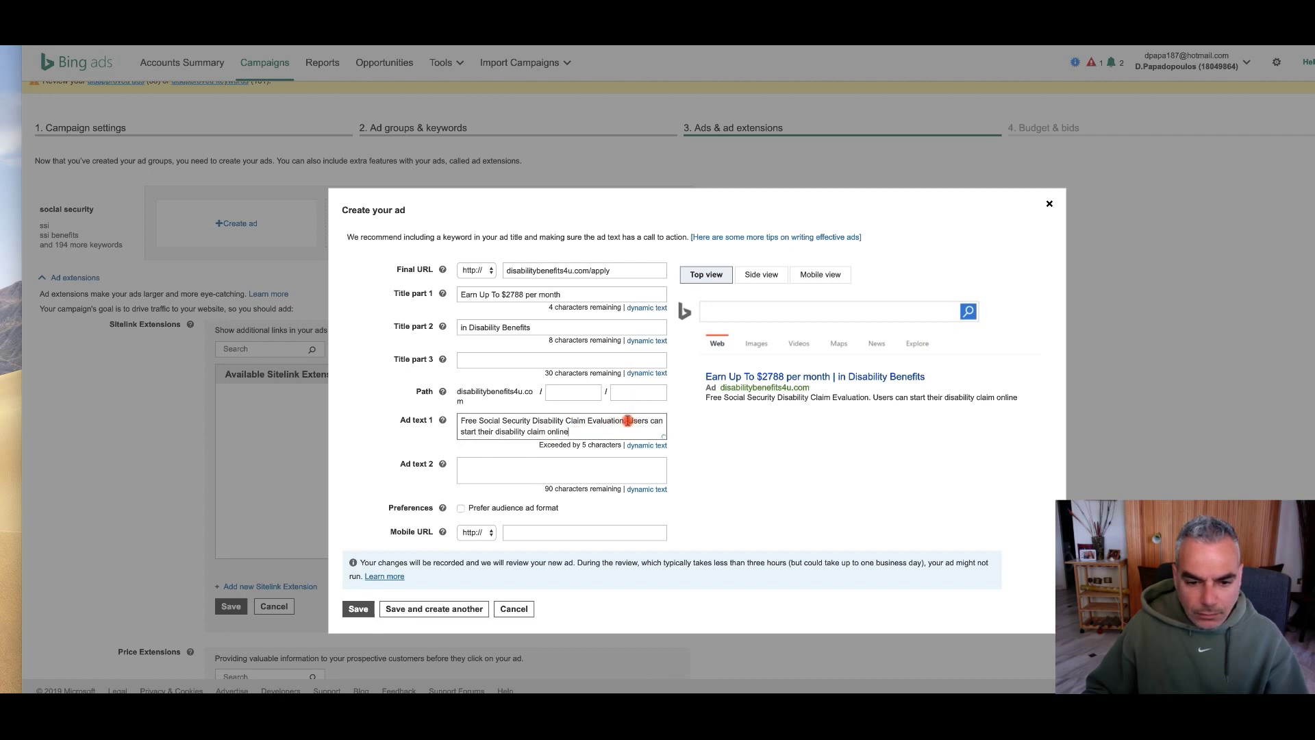
# Rewrite the end of ad text 1 after "Free Social Security Disability Claim Evaluation." as "Apply and Get Approved Wtih Us.".
pyautogui.press('BackSpace')
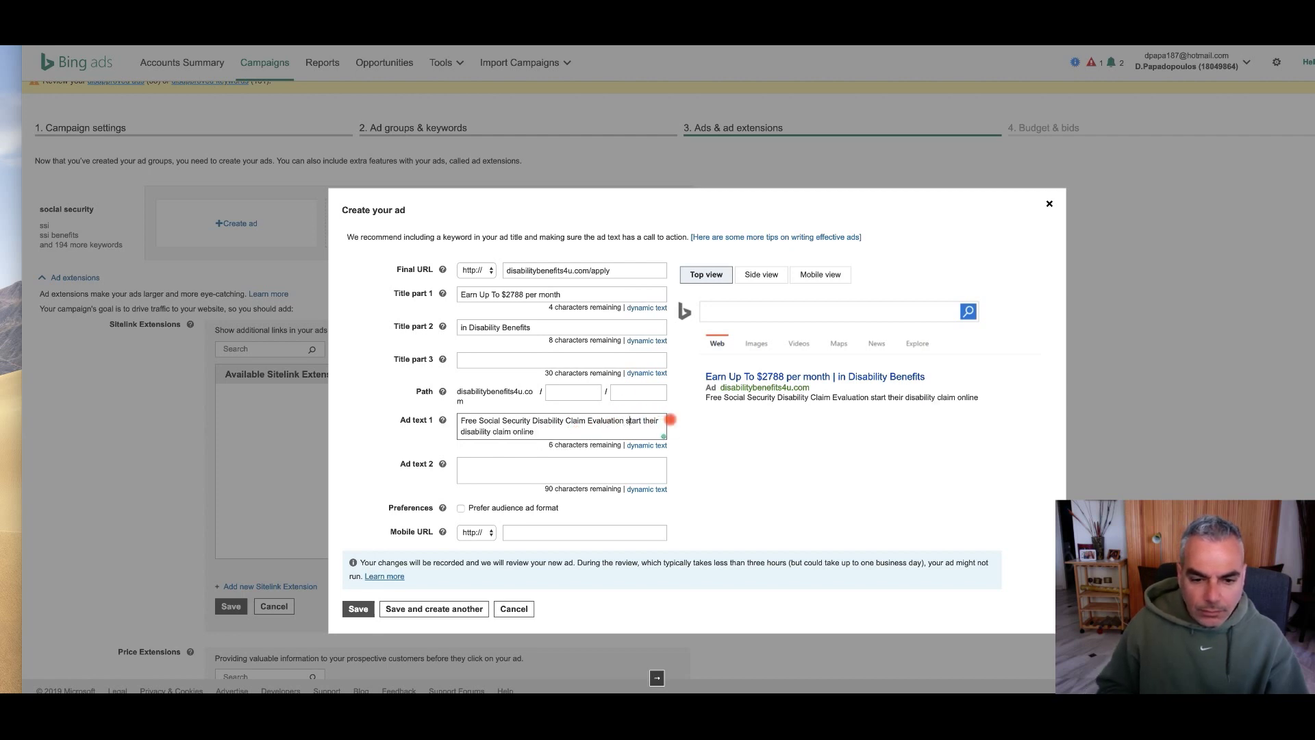
pyautogui.press('Right')
pyautogui.press('Right')
pyautogui.press('Right')
pyautogui.press('BackSpace')
pyautogui.press('BackSpace')
pyautogui.press('BackSpace')
pyautogui.press('BackSpace')
pyautogui.press('BackSpace')
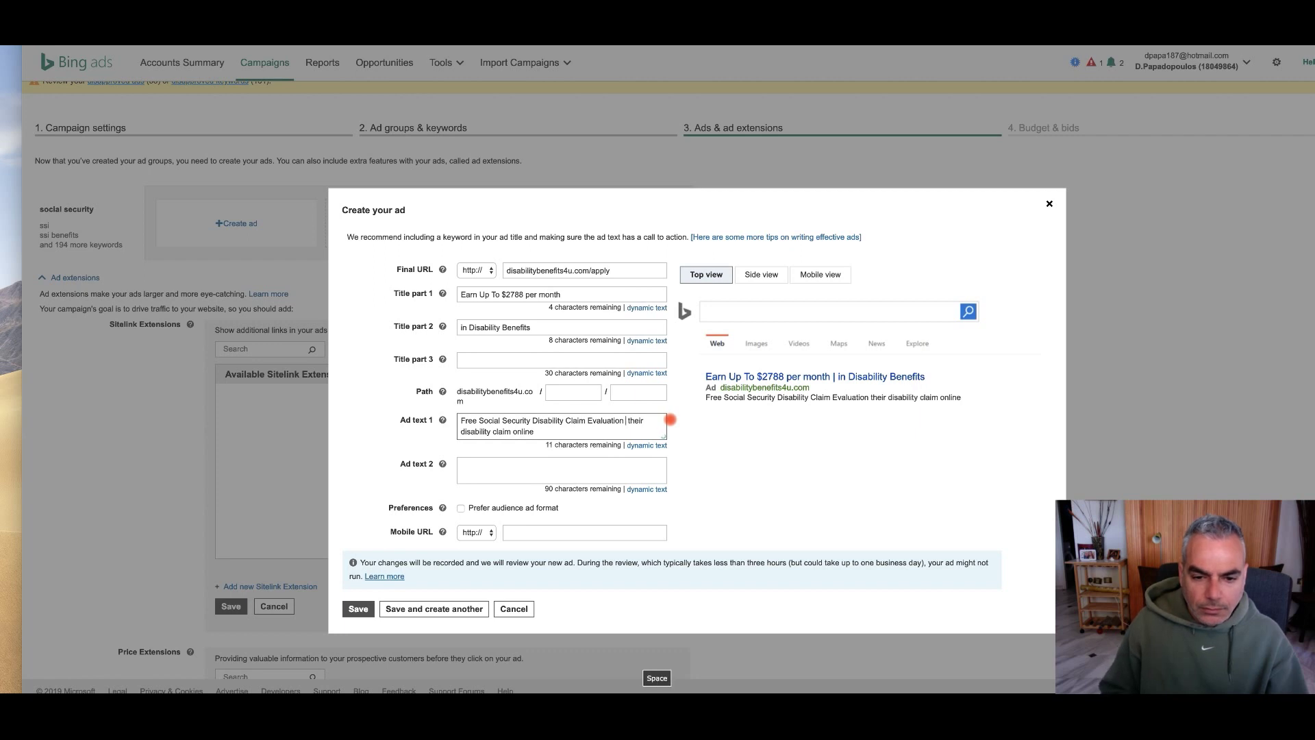
pyautogui.write('.  Strt')
pyautogui.press('Left')
pyautogui.press('Left')
pyautogui.write('a')
pyautogui.press('Right')
pyautogui.press('Right')
pyautogui.press('Right')
pyautogui.press('Delete')
pyautogui.press('Delete')
pyautogui.press('Delete')
pyautogui.press('Delete')
pyautogui.press('Delete')
pyautogui.press('Delete')
pyautogui.press('Delete')
pyautogui.press('Delete')
pyautogui.press('Delete')
pyautogui.press('Delete')
pyautogui.press('Delete')
pyautogui.press('Delete')
pyautogui.press('Delete')
pyautogui.press('Delete')
pyautogui.press('Delete')
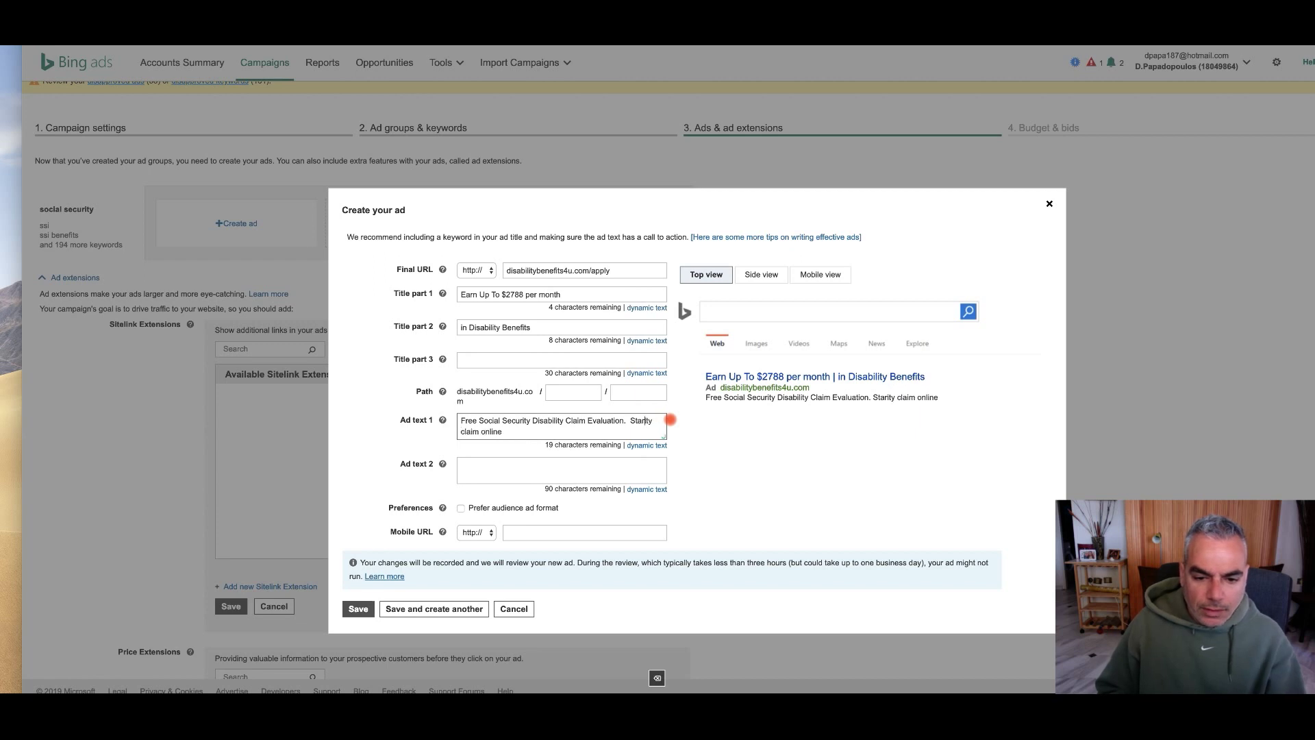
pyautogui.press('BackSpace')
pyautogui.write('Apply')
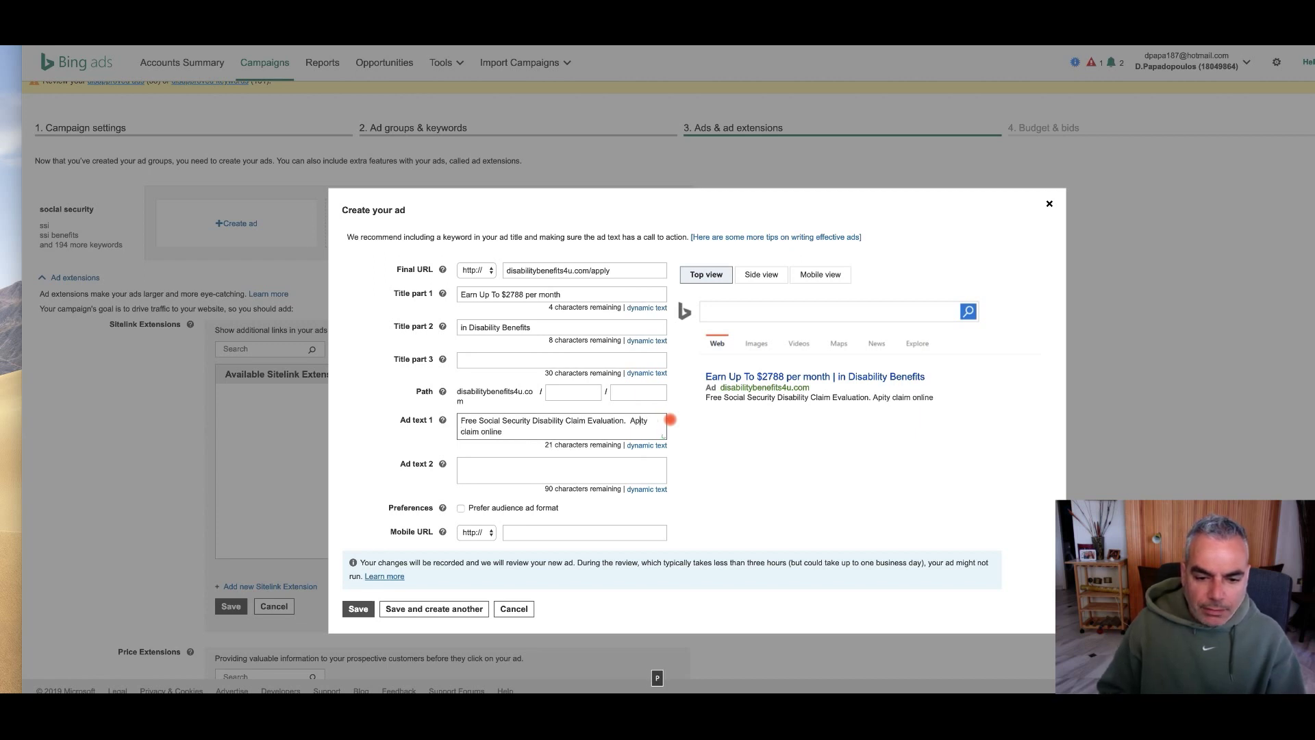
pyautogui.press('Delete')
pyautogui.write('and Get Approved Wtih')
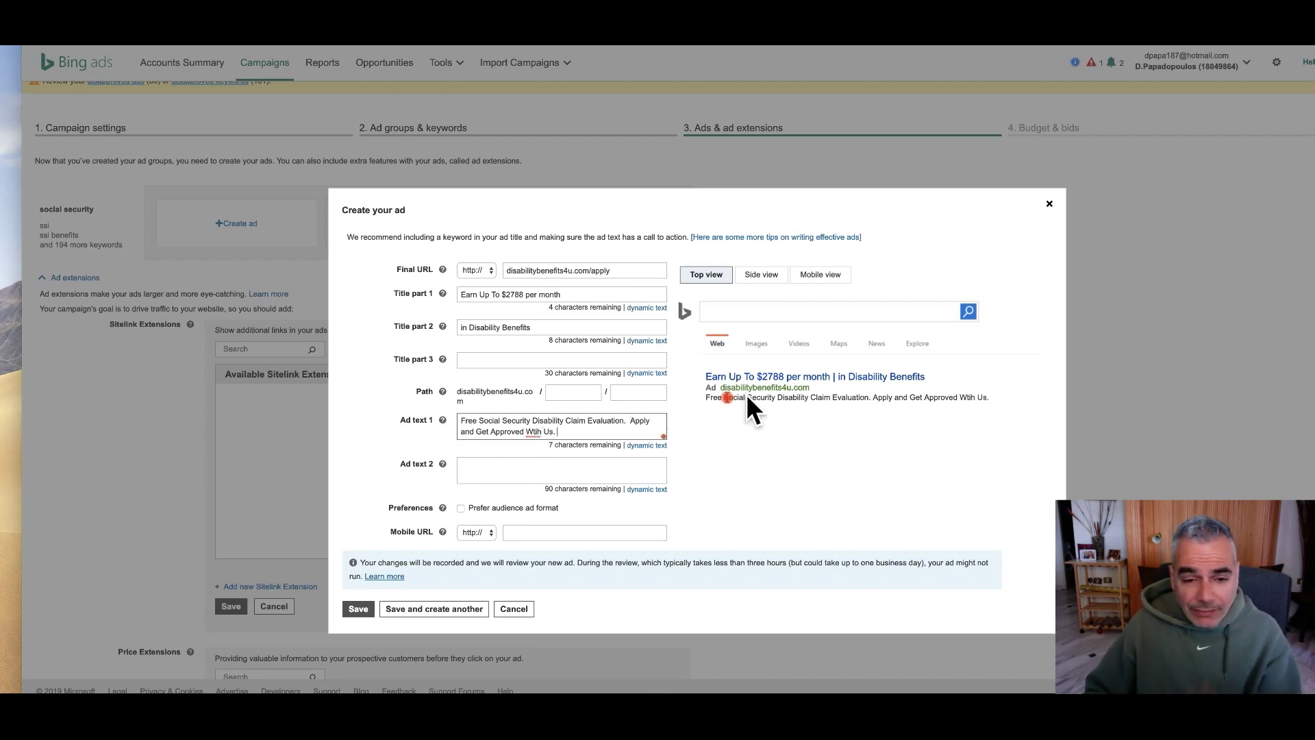
# Save the ad and continue to the budget and bids step without adding any ad extensions.
pyautogui.scroll(-2, 541, 411)
pyautogui.click(361, 544)
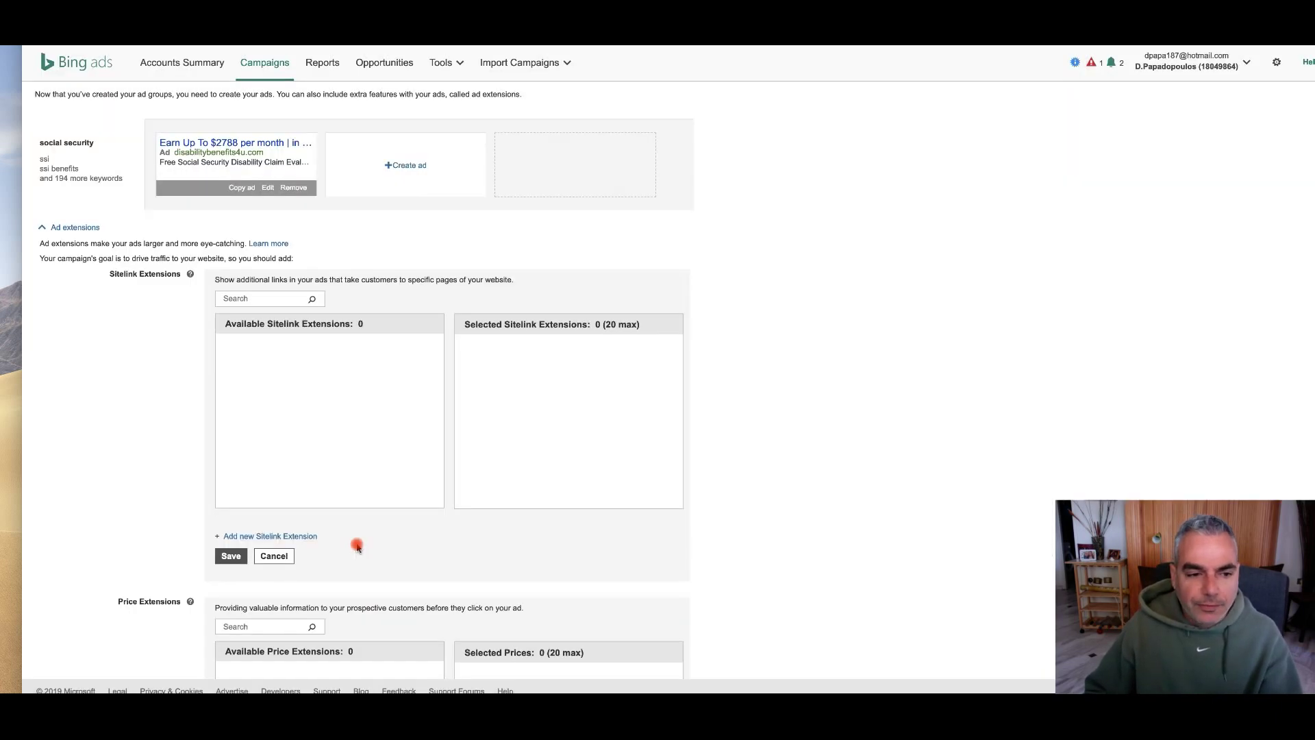
pyautogui.scroll(-15, 300, 490)
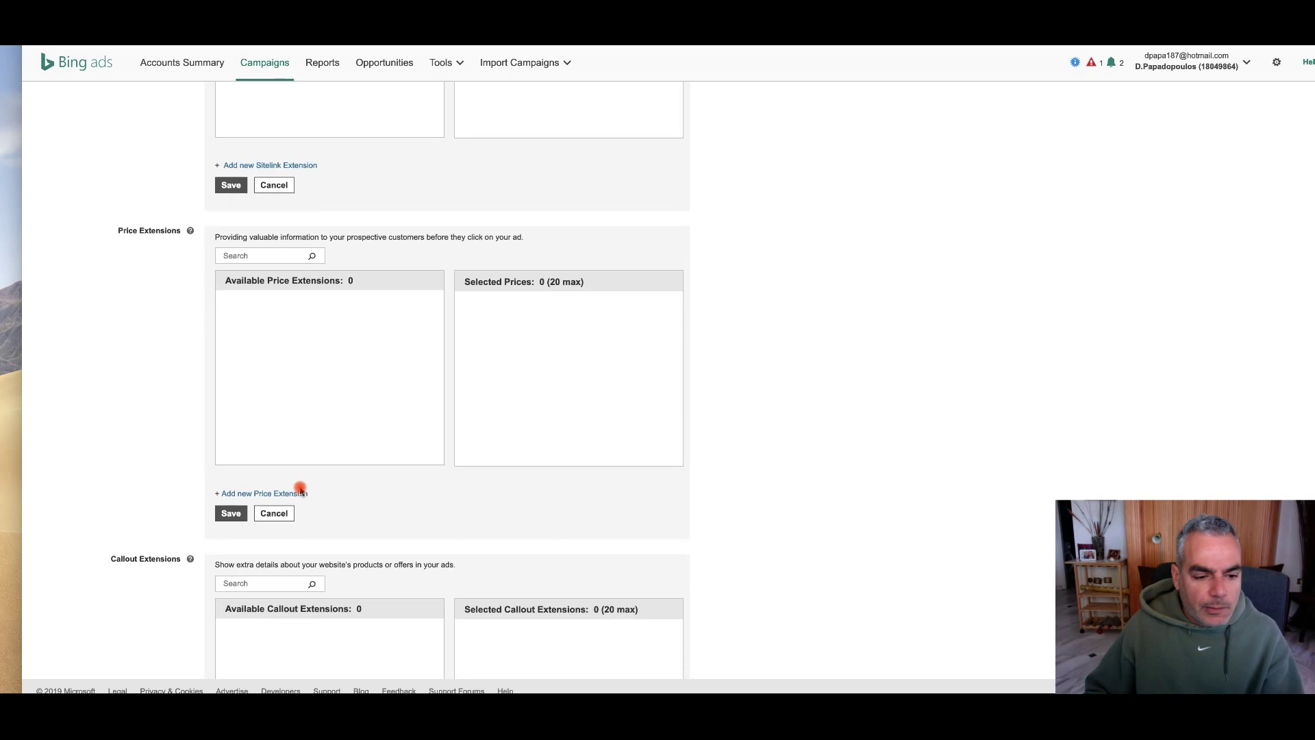
pyautogui.click(105, 664)
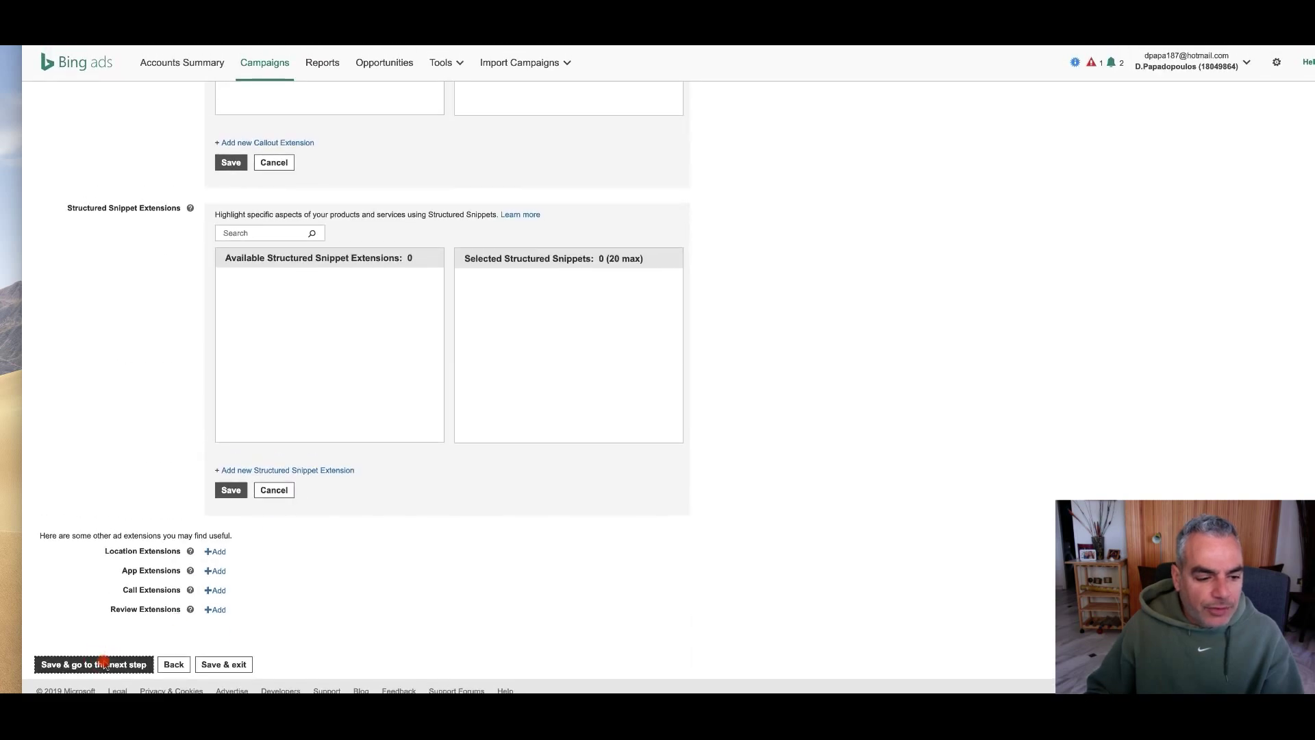
# Set the bid strategy to Manual: Use the bid I set, and the social security ad group's bid to 0.42 USD.
pyautogui.click(220, 286)
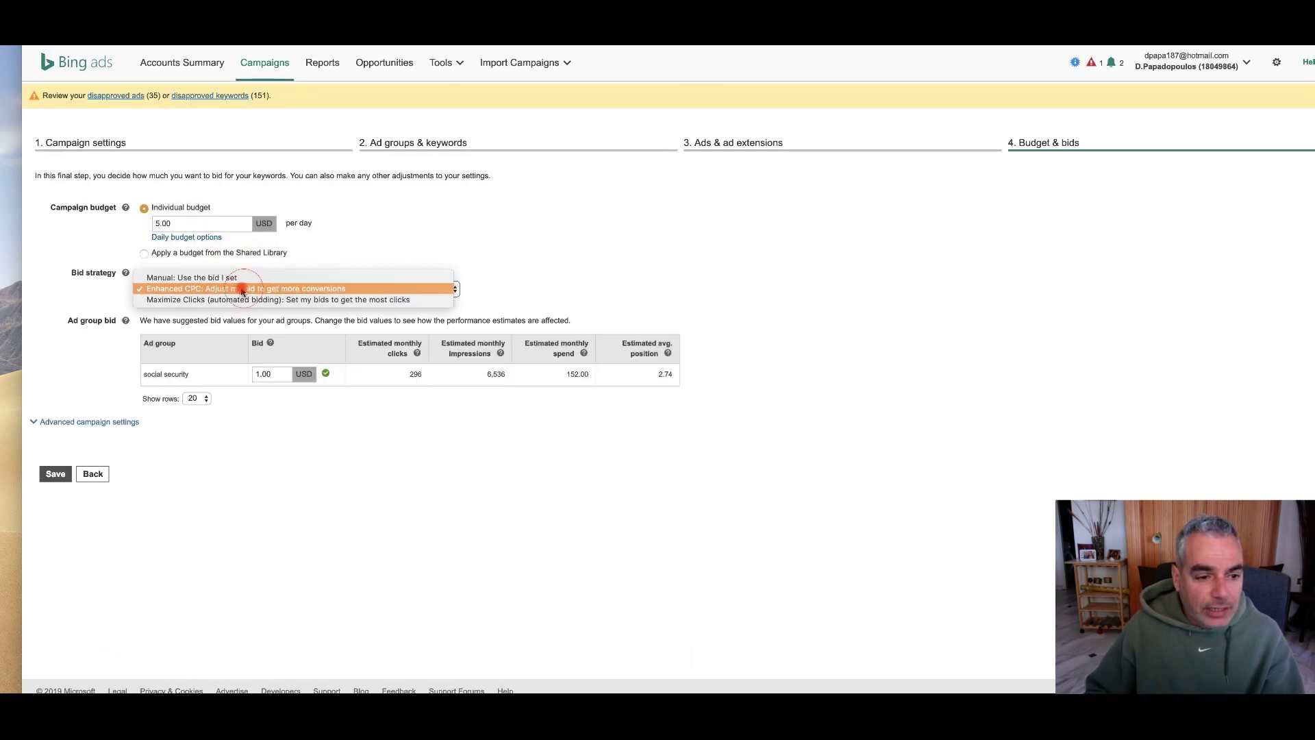
pyautogui.click(225, 278)
pyautogui.moveTo(286, 365); pyautogui.dragTo(234, 348)
pyautogui.write('0.452')
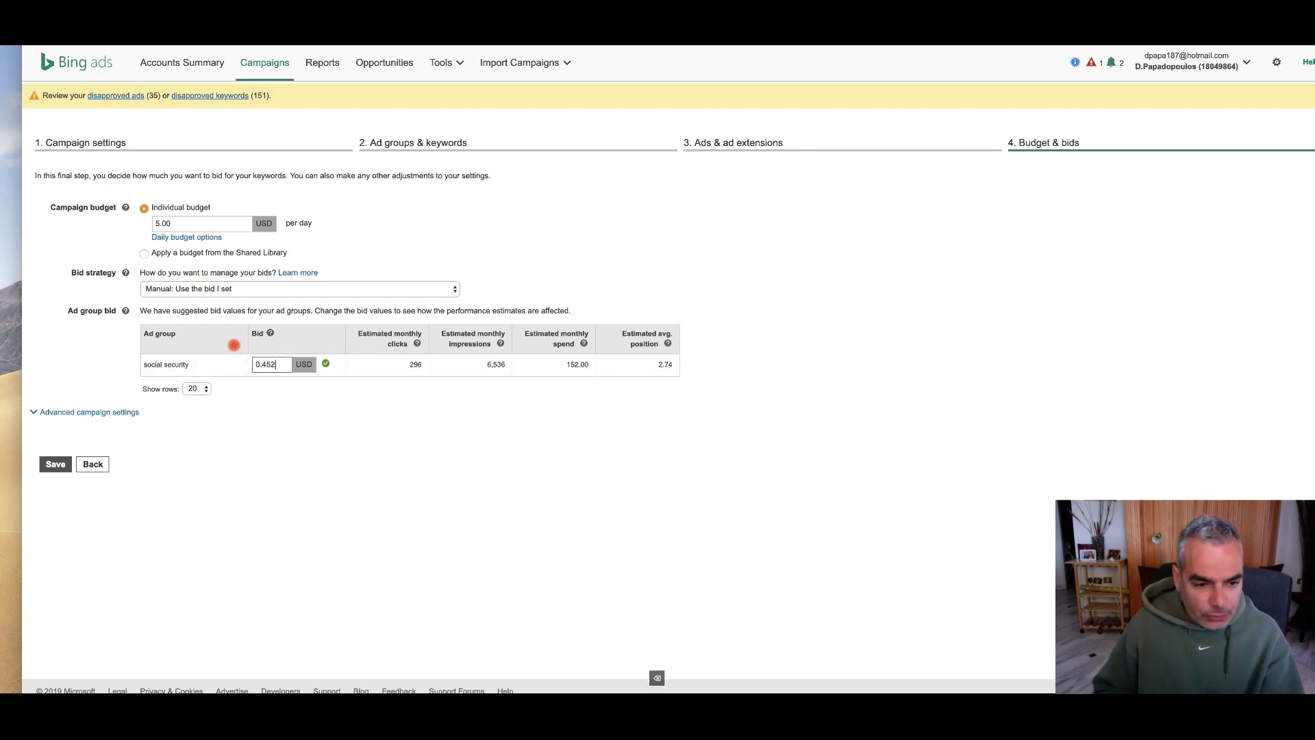
# Open the device targeting in the advanced campaign settings and increase the desktop bid by 100%.
pyautogui.click(108, 413)
pyautogui.click(141, 465)
pyautogui.click(516, 515)
pyautogui.press('BackSpace')
pyautogui.write('100')
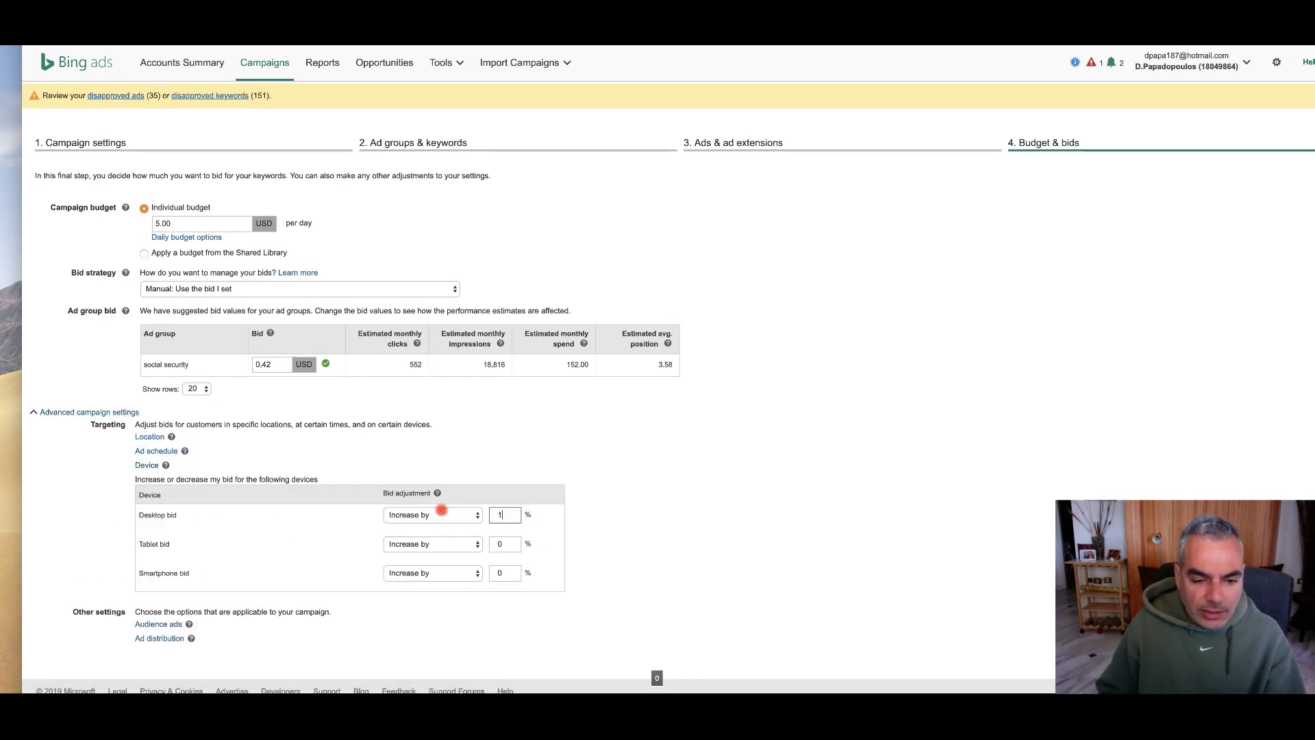
# Set the tablet bid adjustment to Decrease by 90%.
pyautogui.click(439, 541)
pyautogui.click(433, 556)
pyautogui.click(501, 544)
pyautogui.write('90')
# Set the smartphone bid adjustment to Decrease by 90% and save the campaign.
pyautogui.click(439, 573)
pyautogui.click(411, 585)
pyautogui.click(500, 573)
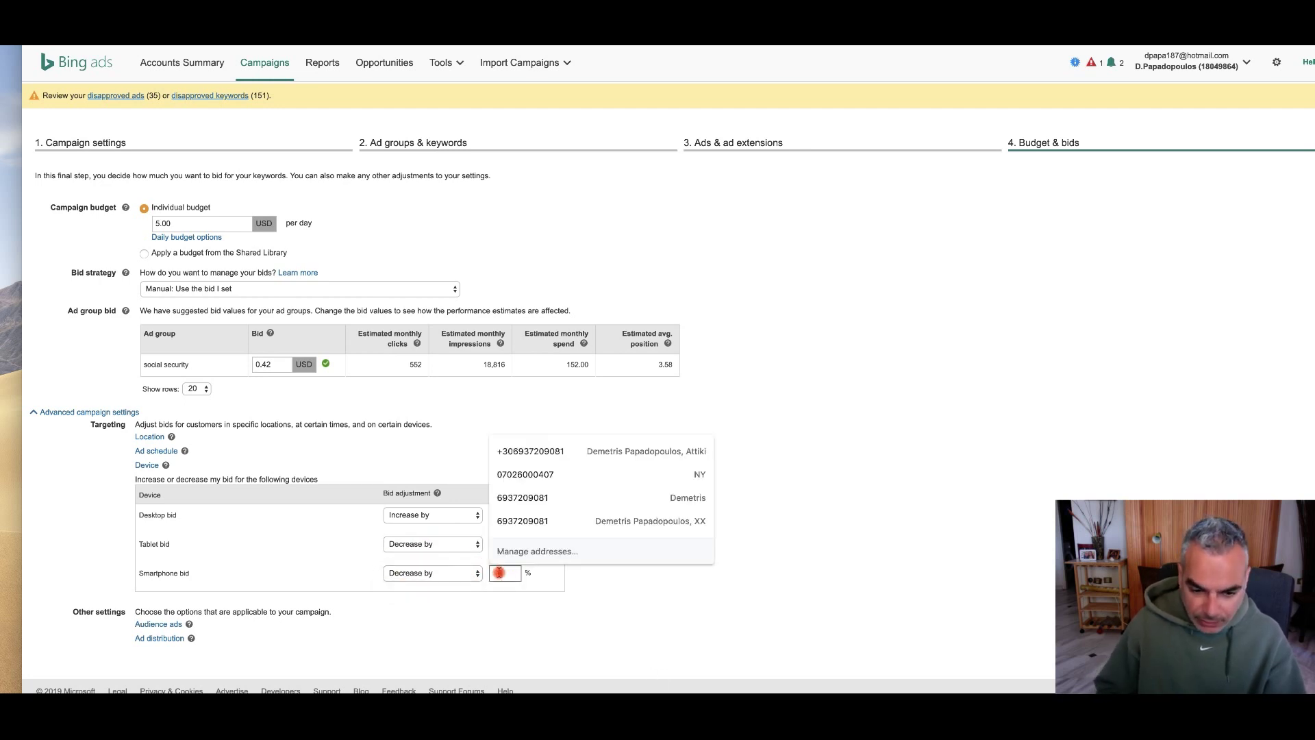
pyautogui.write('90')
pyautogui.click(265, 505)
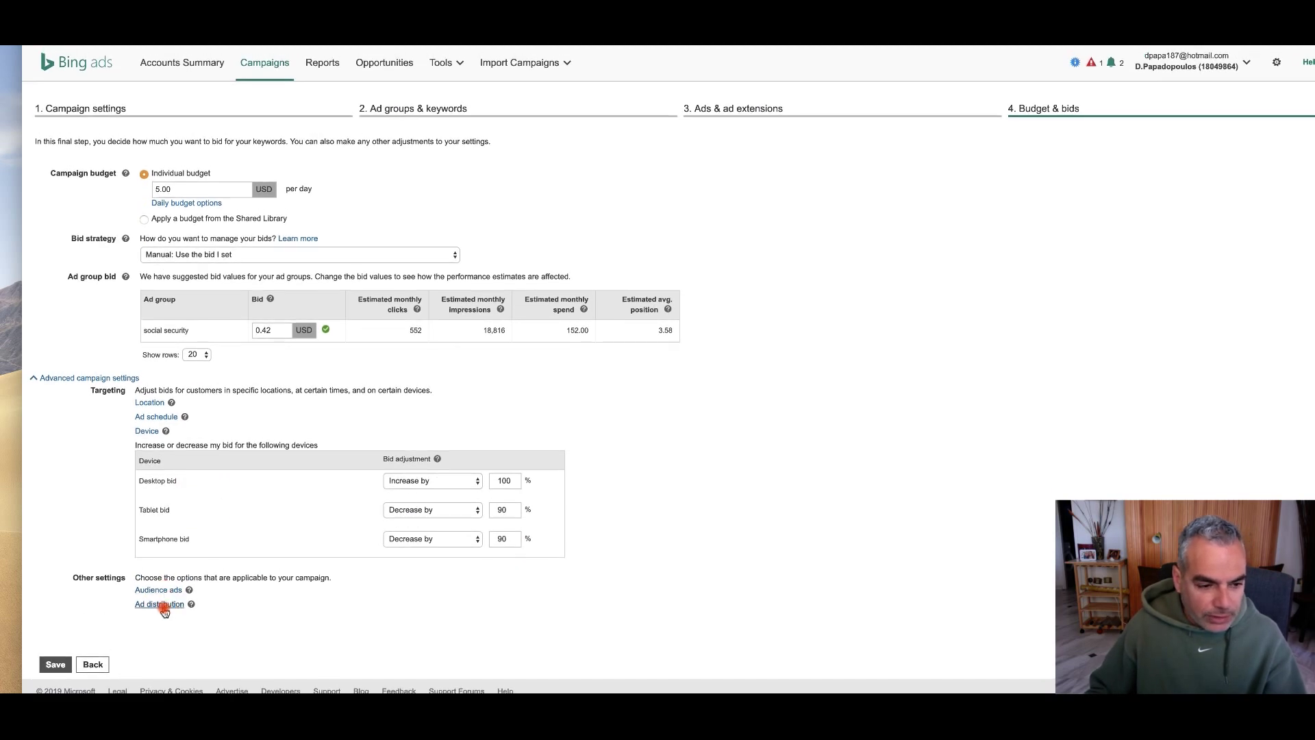
pyautogui.click(54, 663)
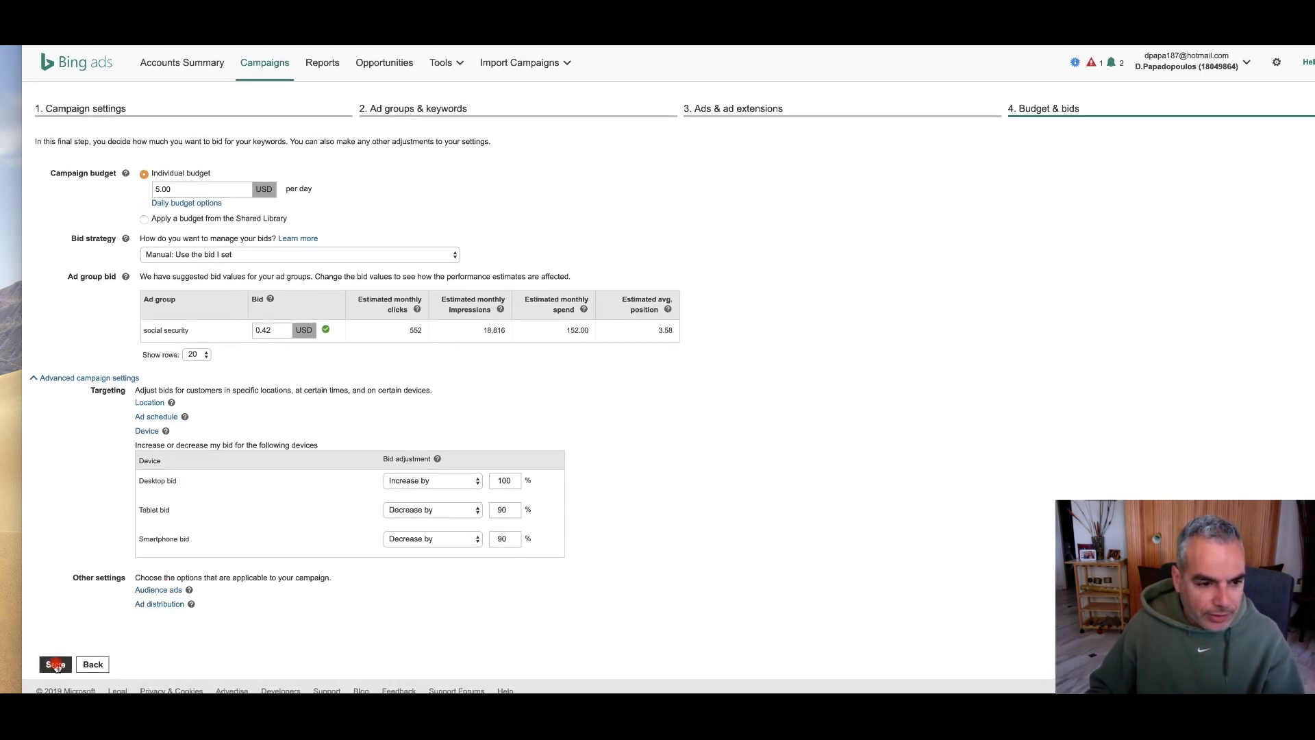
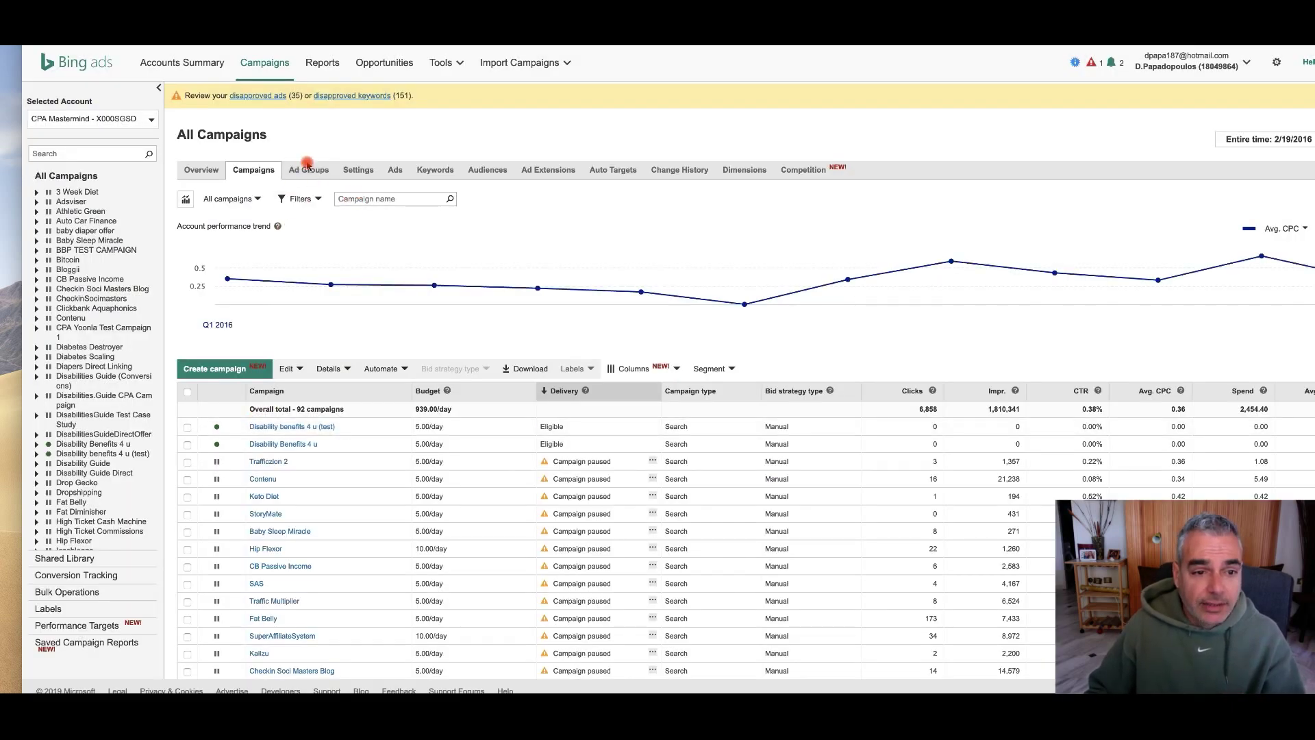
# Open the Disability benefits 4 u (test) campaign's demographic targeting settings and decrease the 18-24 age group bid by 90%.
pyautogui.click(274, 427)
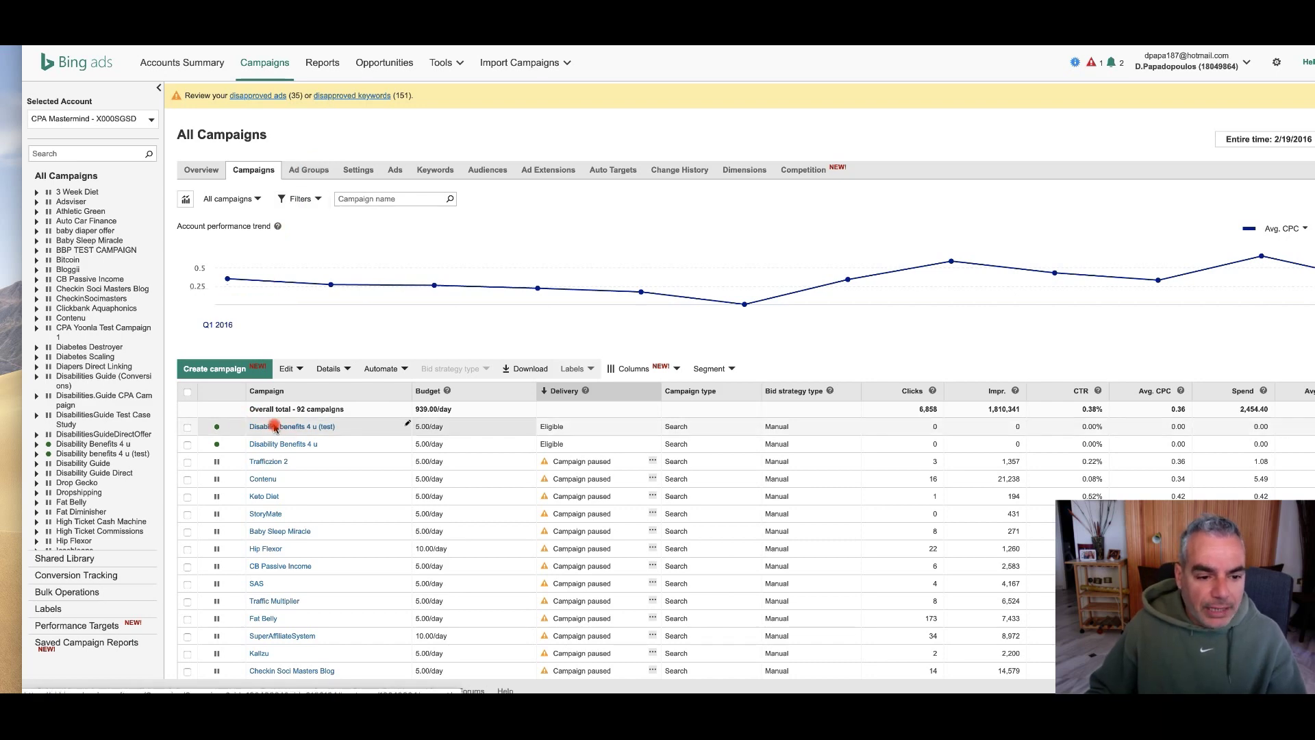
pyautogui.click(287, 172)
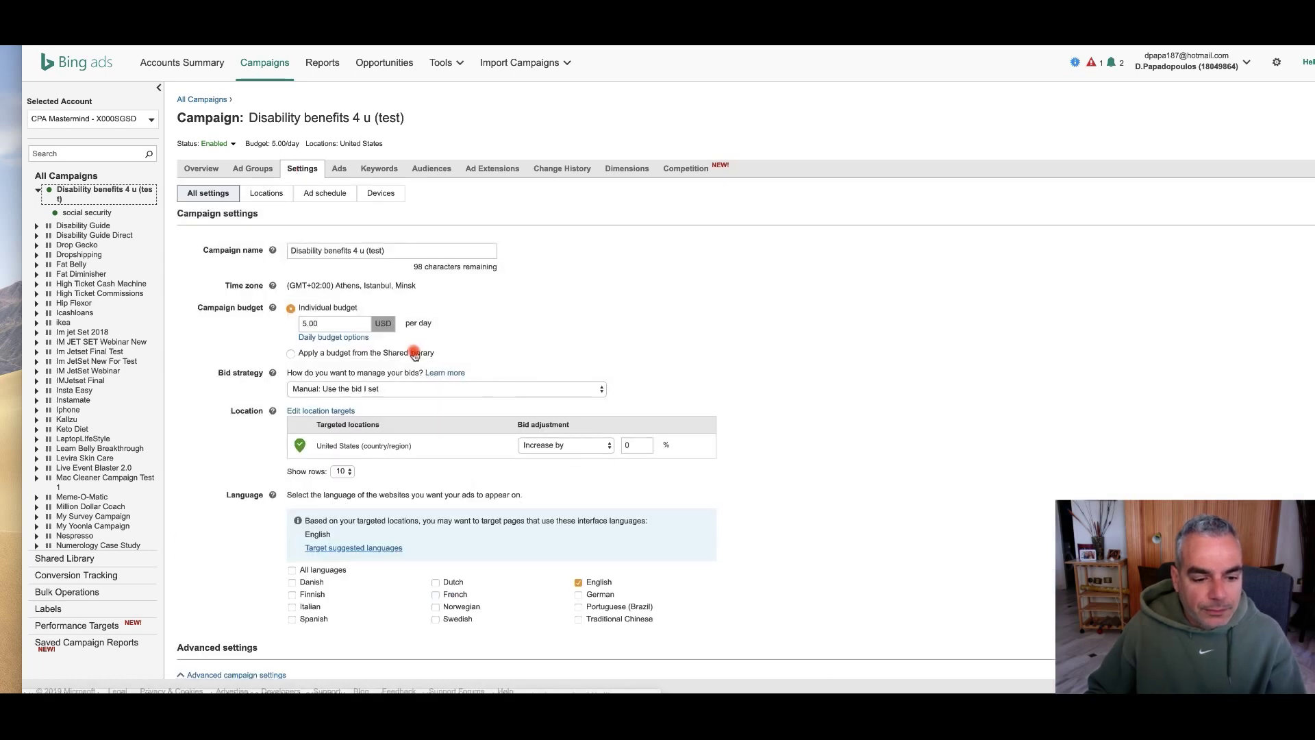
pyautogui.scroll(-5, 398, 411)
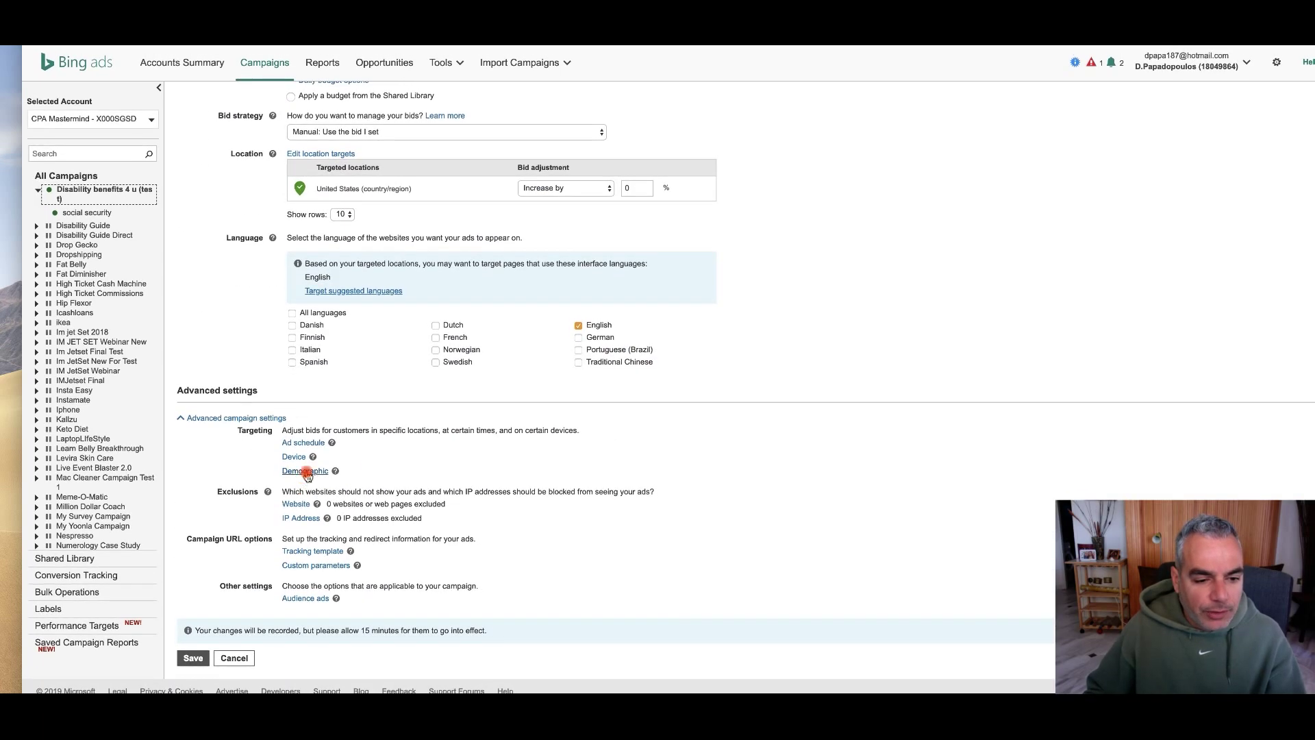
pyautogui.click(305, 470)
pyautogui.scroll(-1, 479, 479)
pyautogui.click(595, 466)
pyautogui.click(582, 476)
pyautogui.click(656, 461)
pyautogui.write('90')
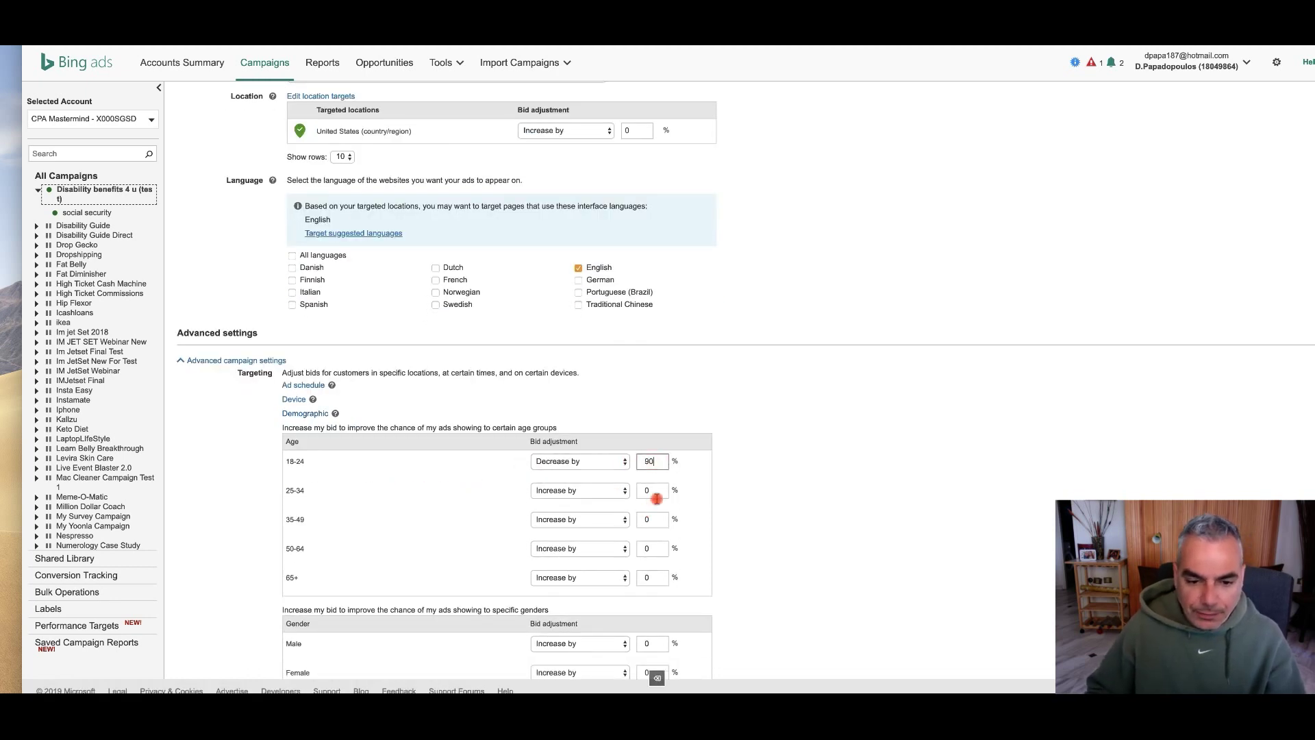
# Set the bid adjustment for the 25-34 age group to Decrease by 90%.
pyautogui.click(602, 491)
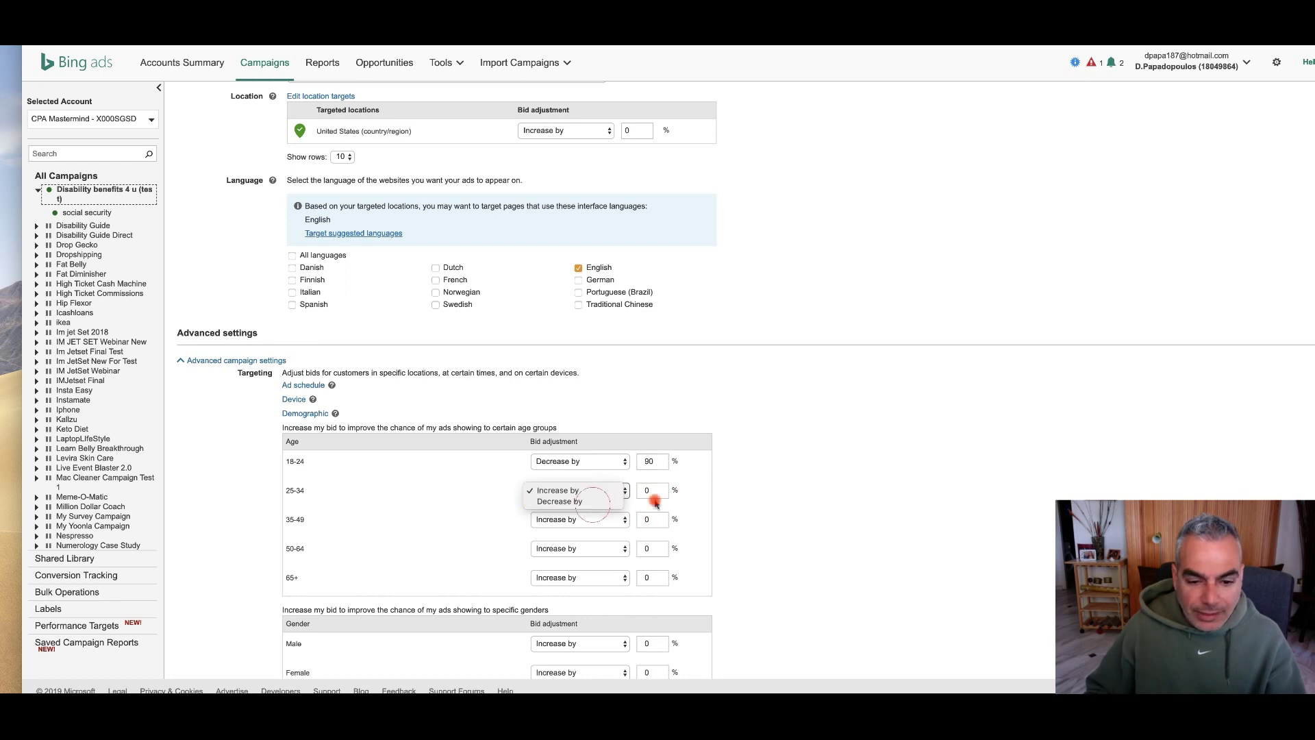
pyautogui.click(604, 505)
pyautogui.press('Tab')
pyautogui.write('90')
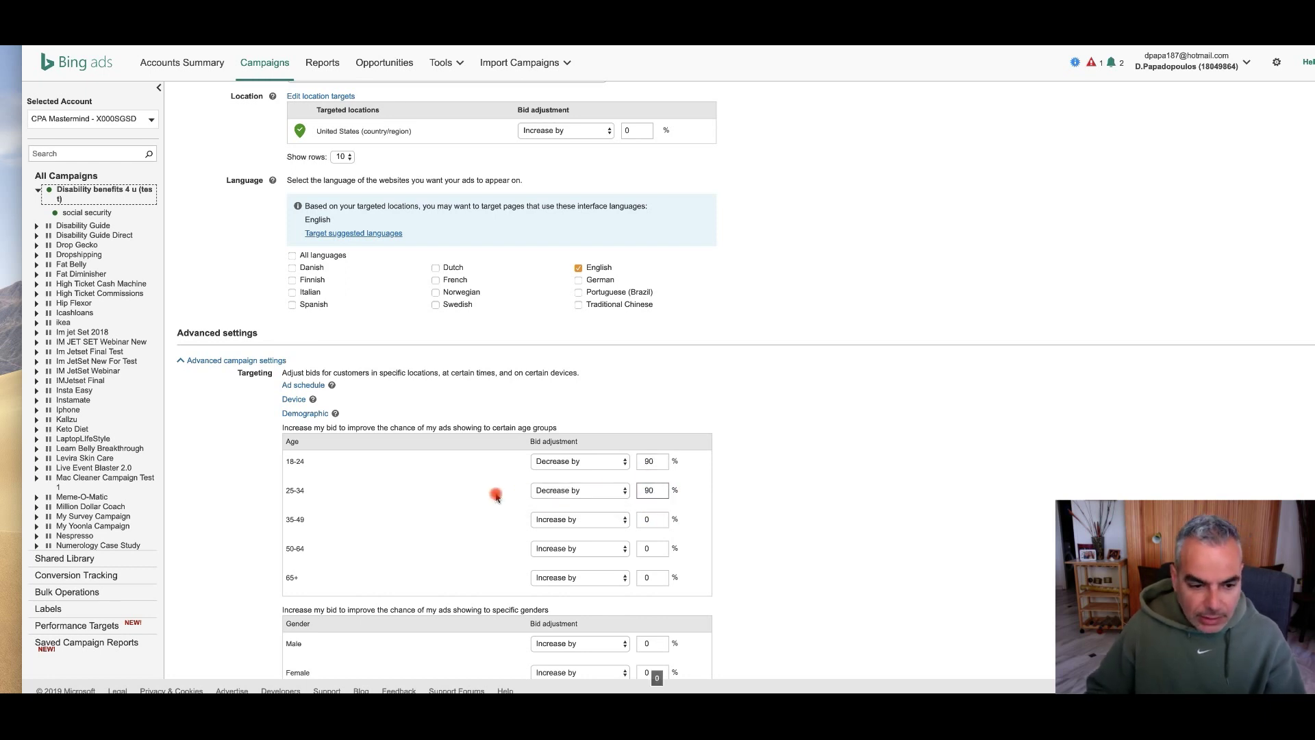
# Set the bid adjustment for the 35-49 age group to Increase by 50%.
pyautogui.click(614, 520)
pyautogui.click(613, 521)
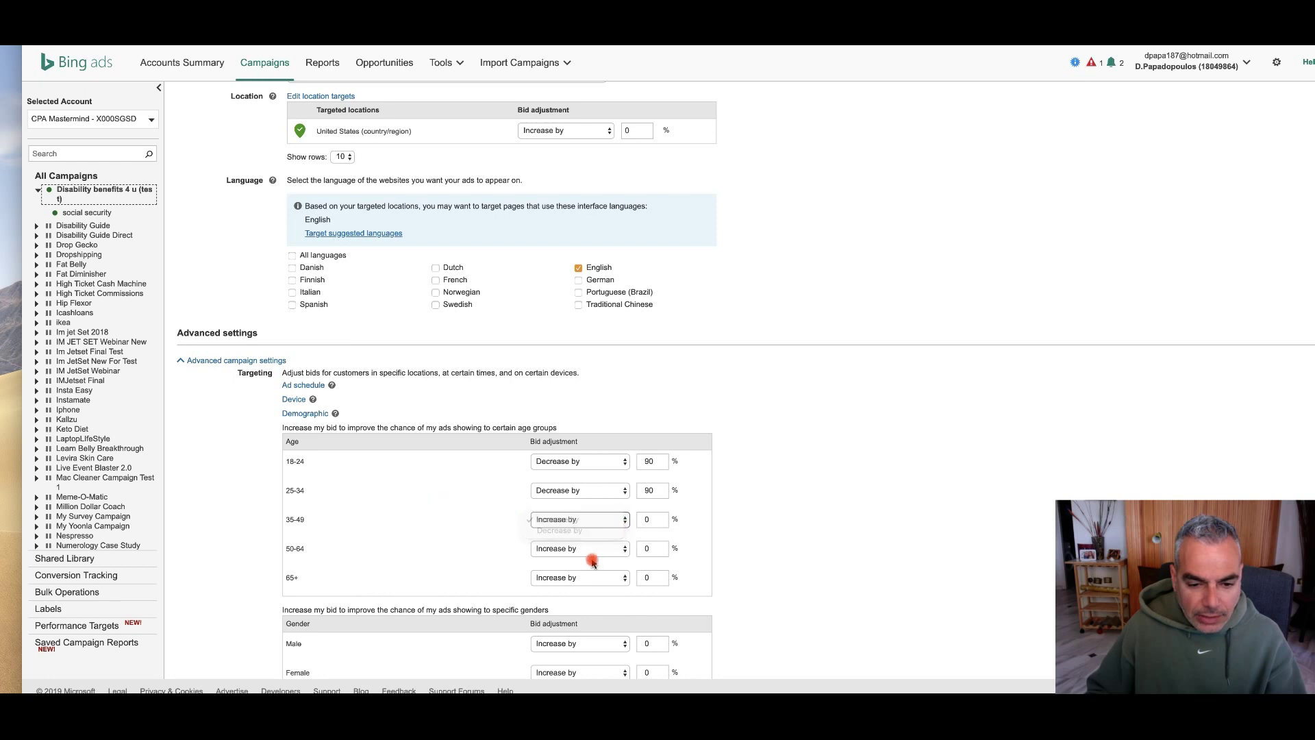
pyautogui.scroll(-2, 596, 559)
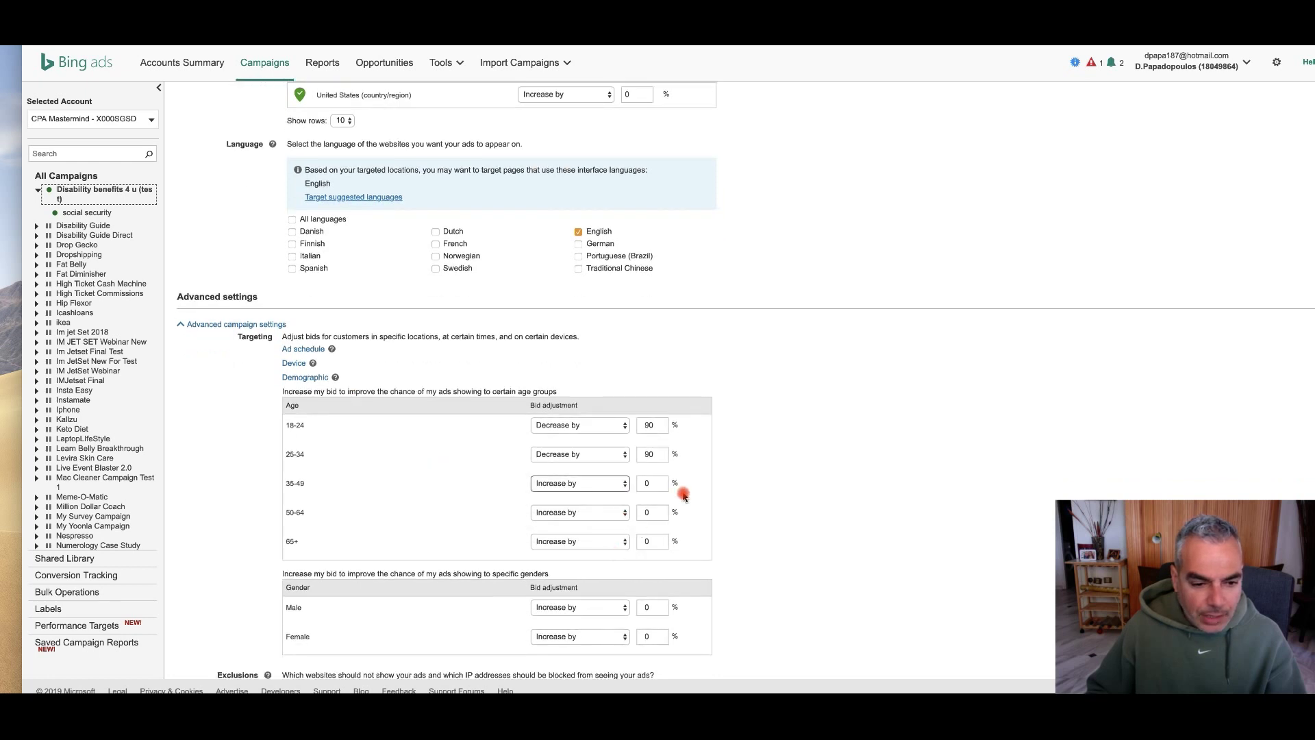
pyautogui.click(622, 488)
pyautogui.click(617, 483)
pyautogui.press('Tab')
pyautogui.write('50')
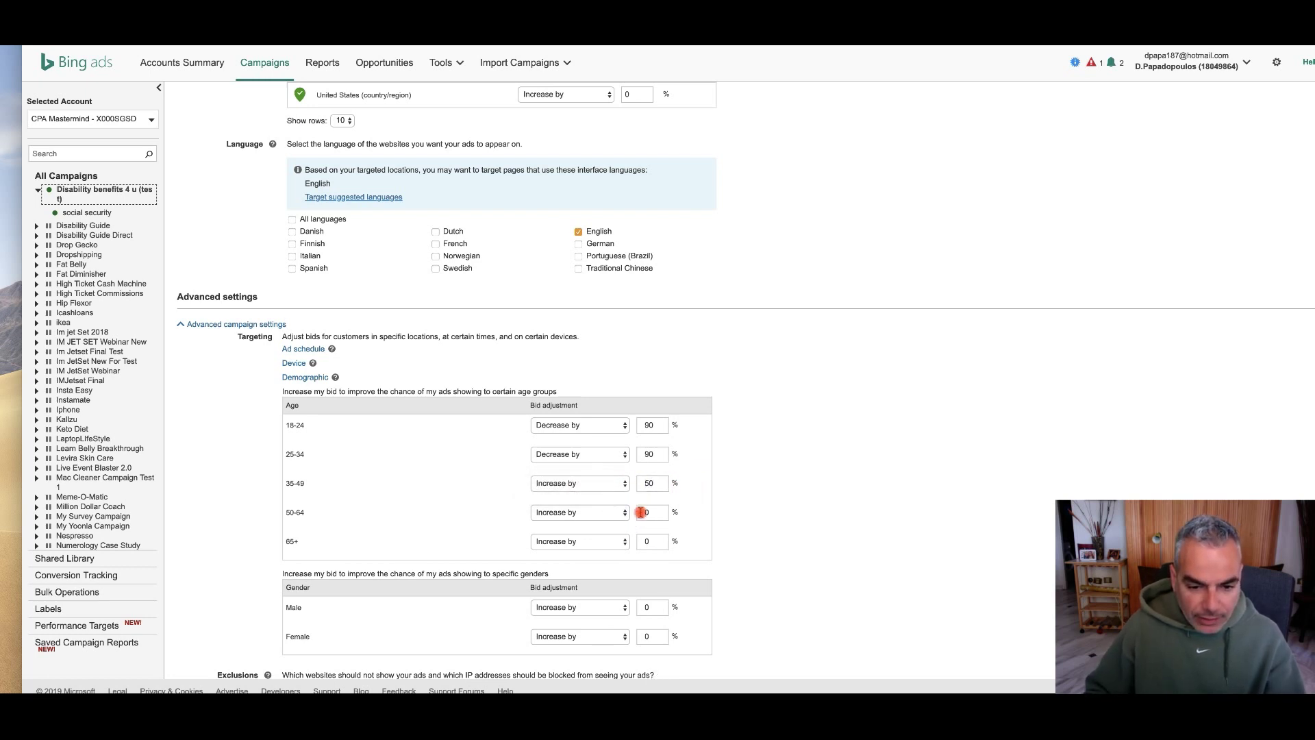
# Save the campaign settings with the age group bid adjustments.
pyautogui.click(603, 515)
pyautogui.click(656, 511)
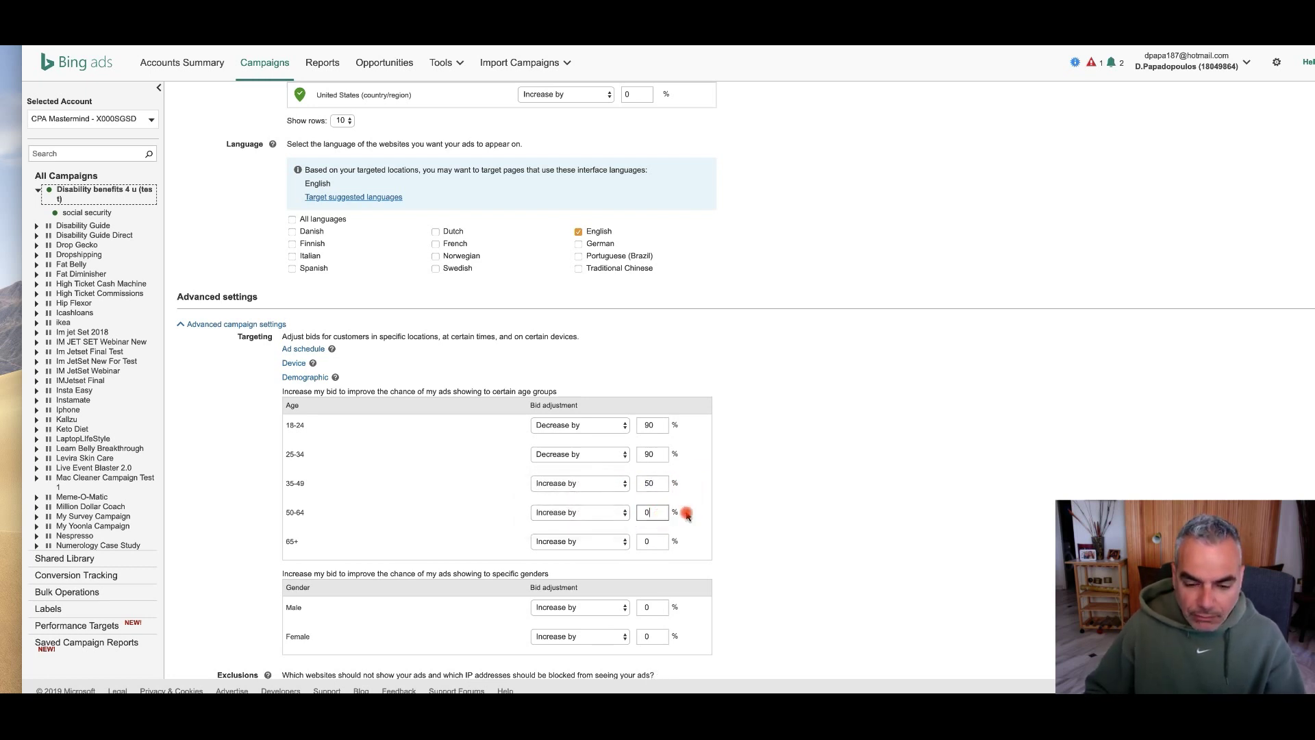
pyautogui.scroll(-3, 678, 515)
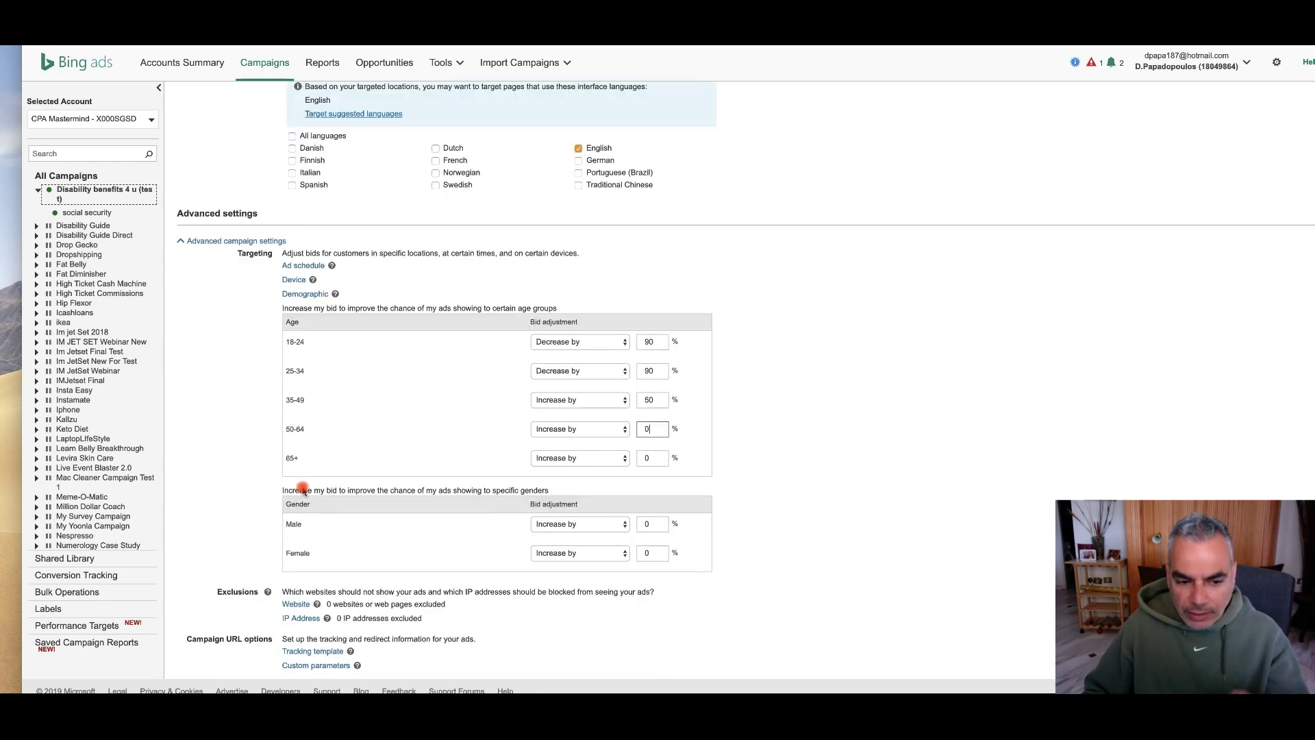
pyautogui.scroll(-3, 550, 467)
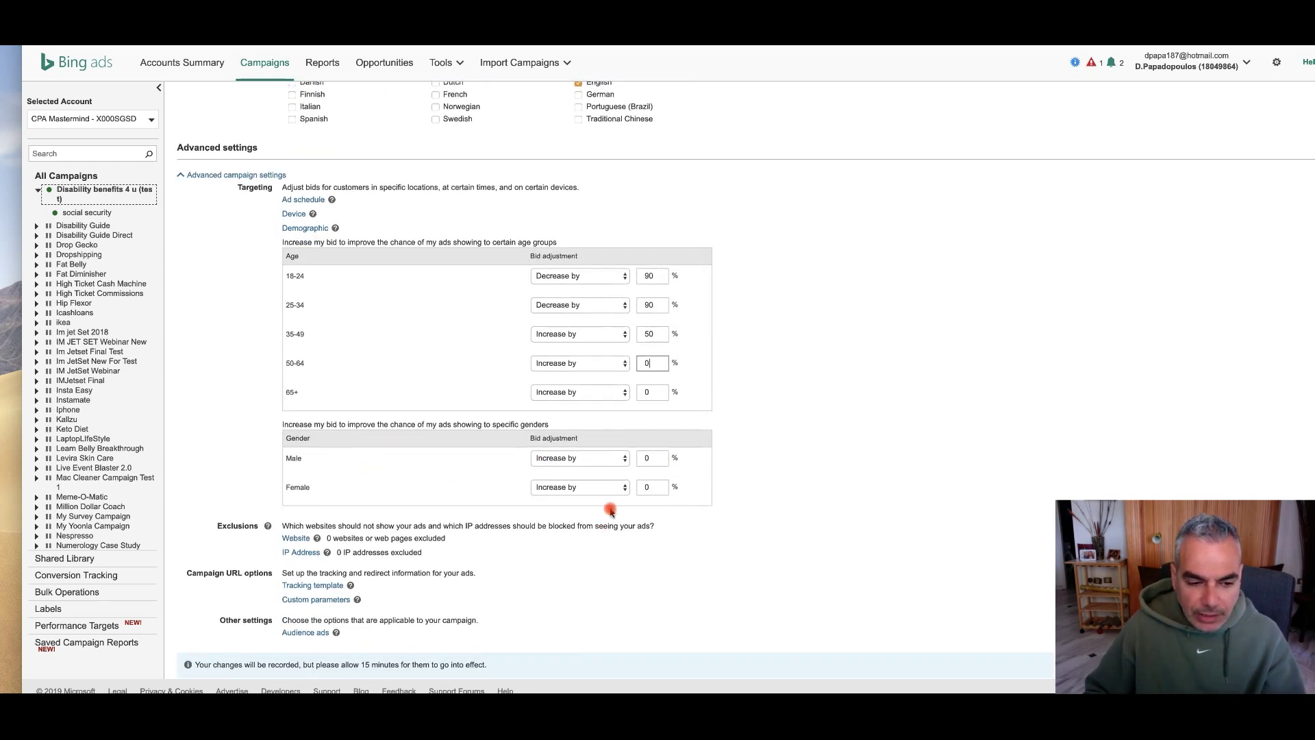
pyautogui.scroll(-1, 603, 510)
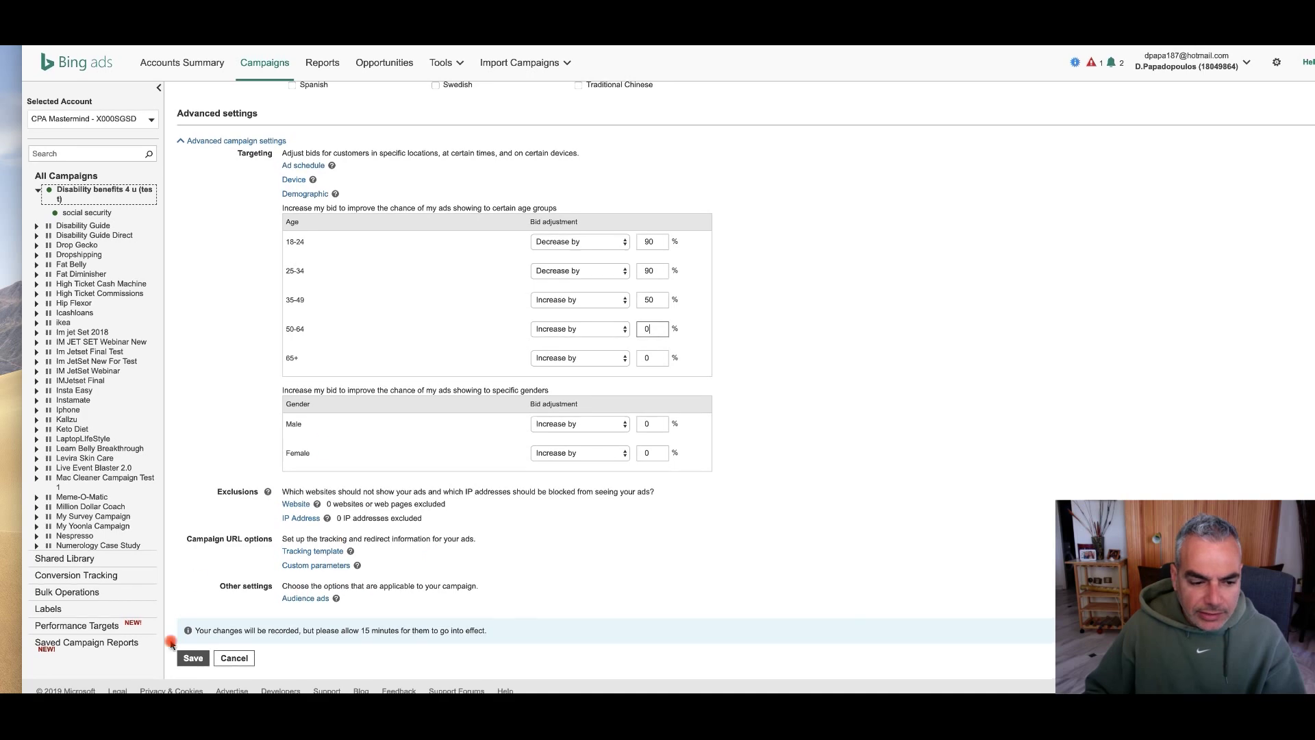
pyautogui.click(192, 659)
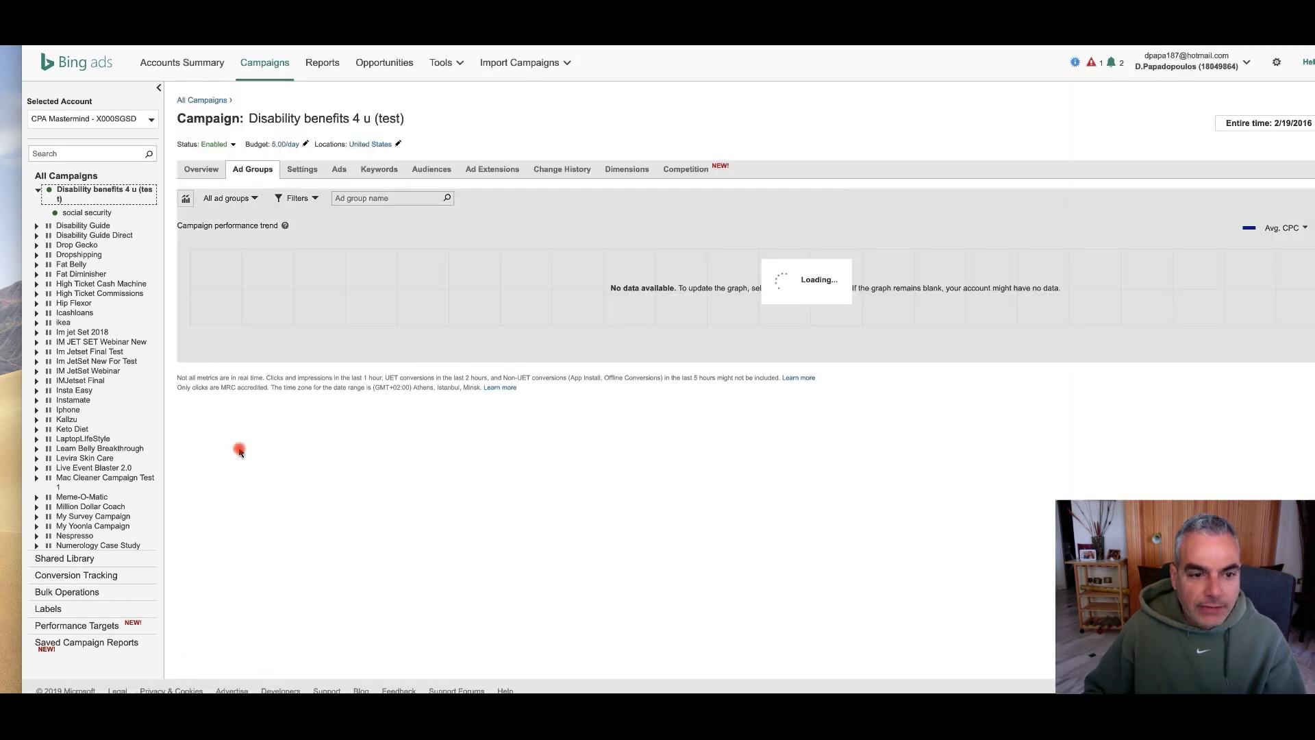
# Review the keywords and the text ad of the Disability benefits 4 u (test) campaign.
pyautogui.click(370, 172)
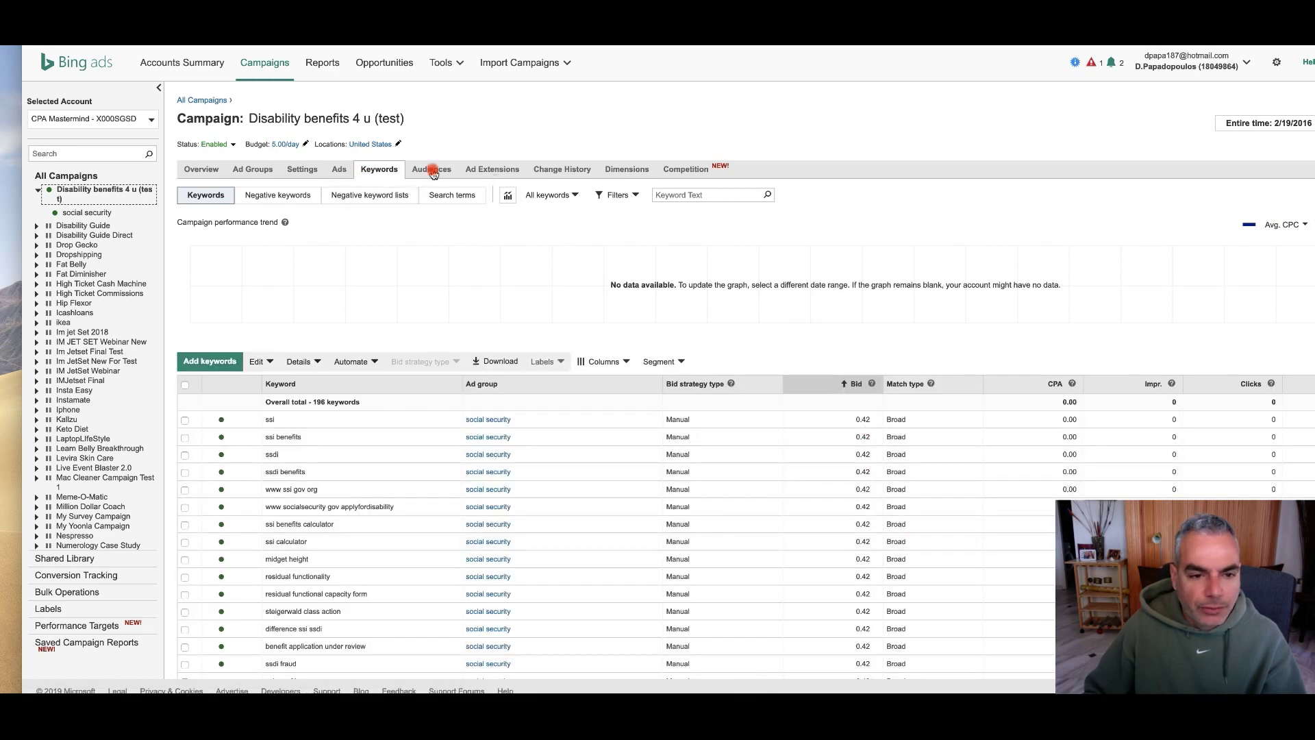
pyautogui.click(340, 172)
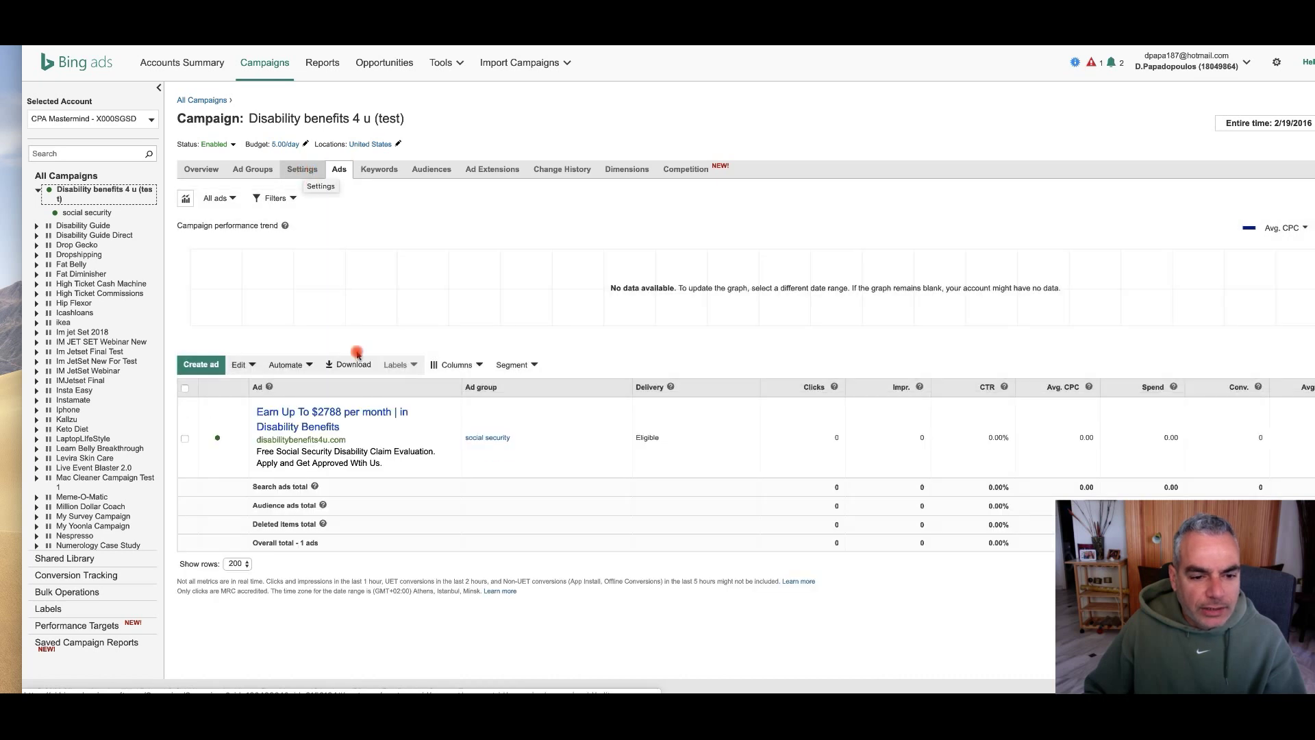
pyautogui.moveTo(420, 411)
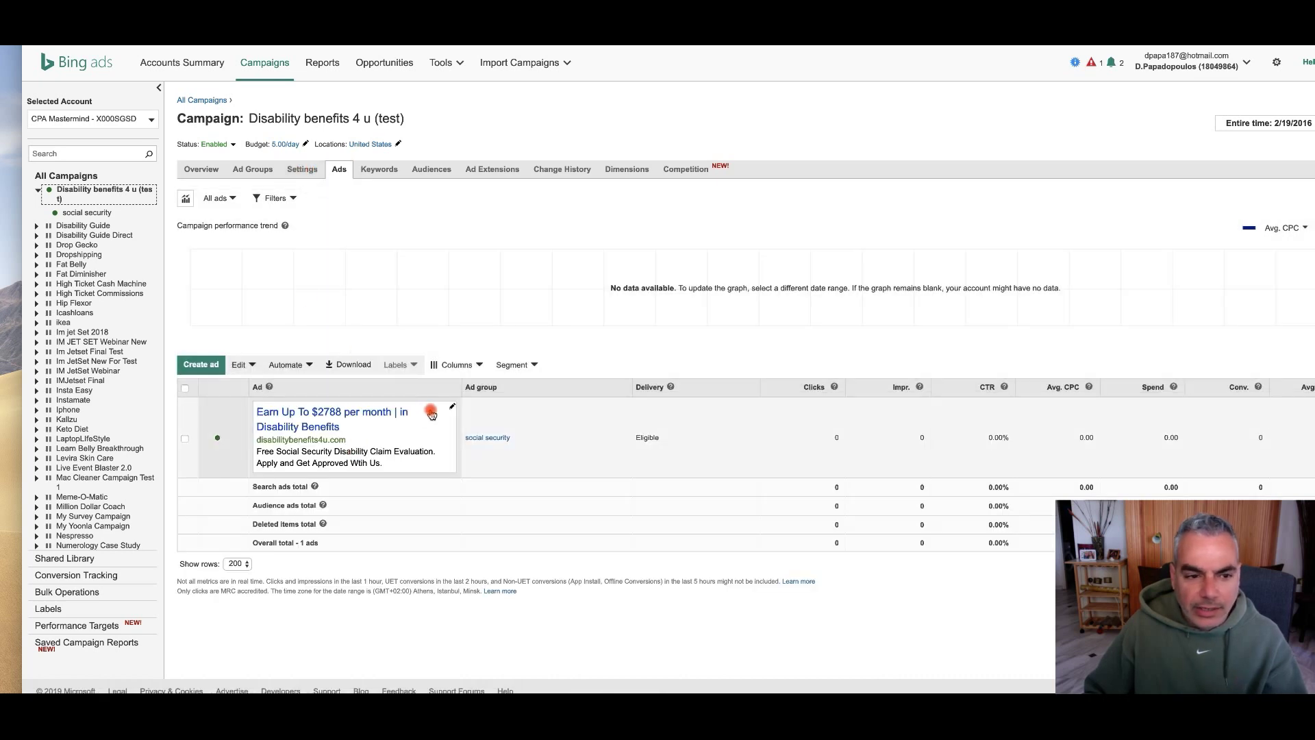
# Check the campaign's advanced targeting options, save the settings and return to its ads.
pyautogui.click(307, 170)
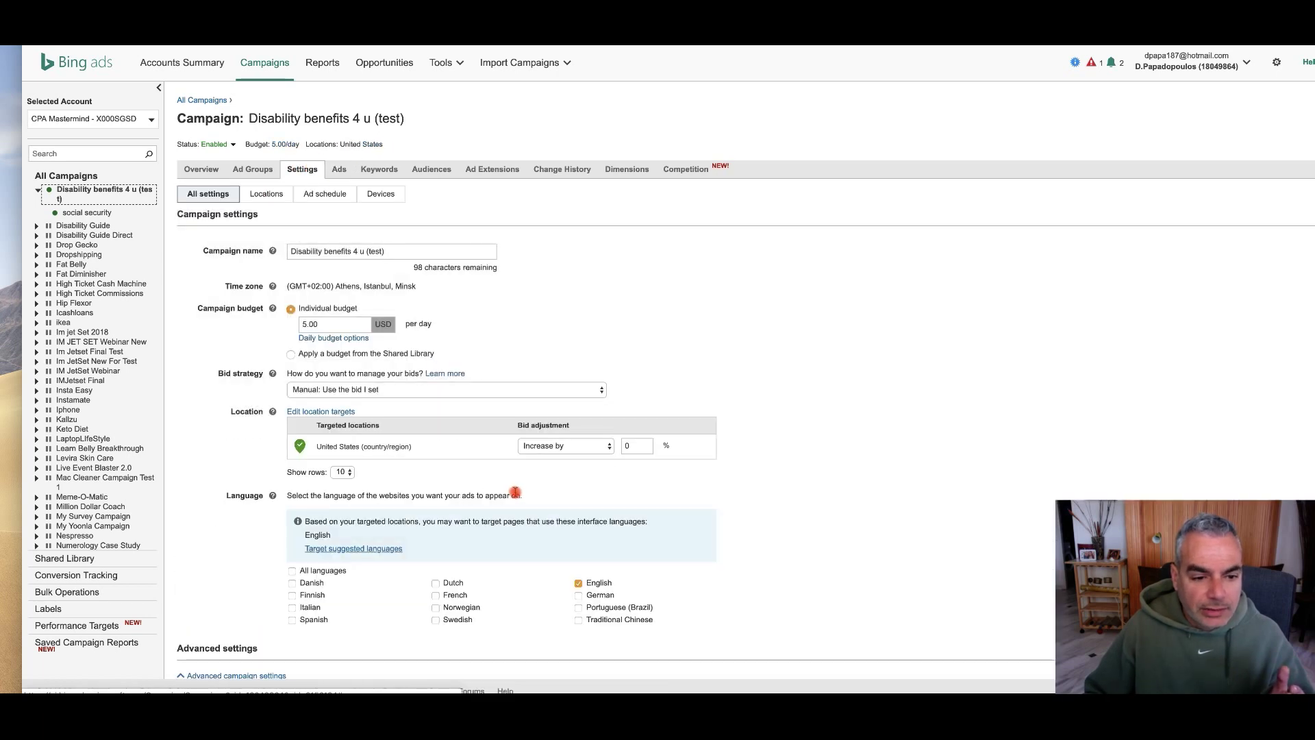
pyautogui.scroll(-5, 516, 493)
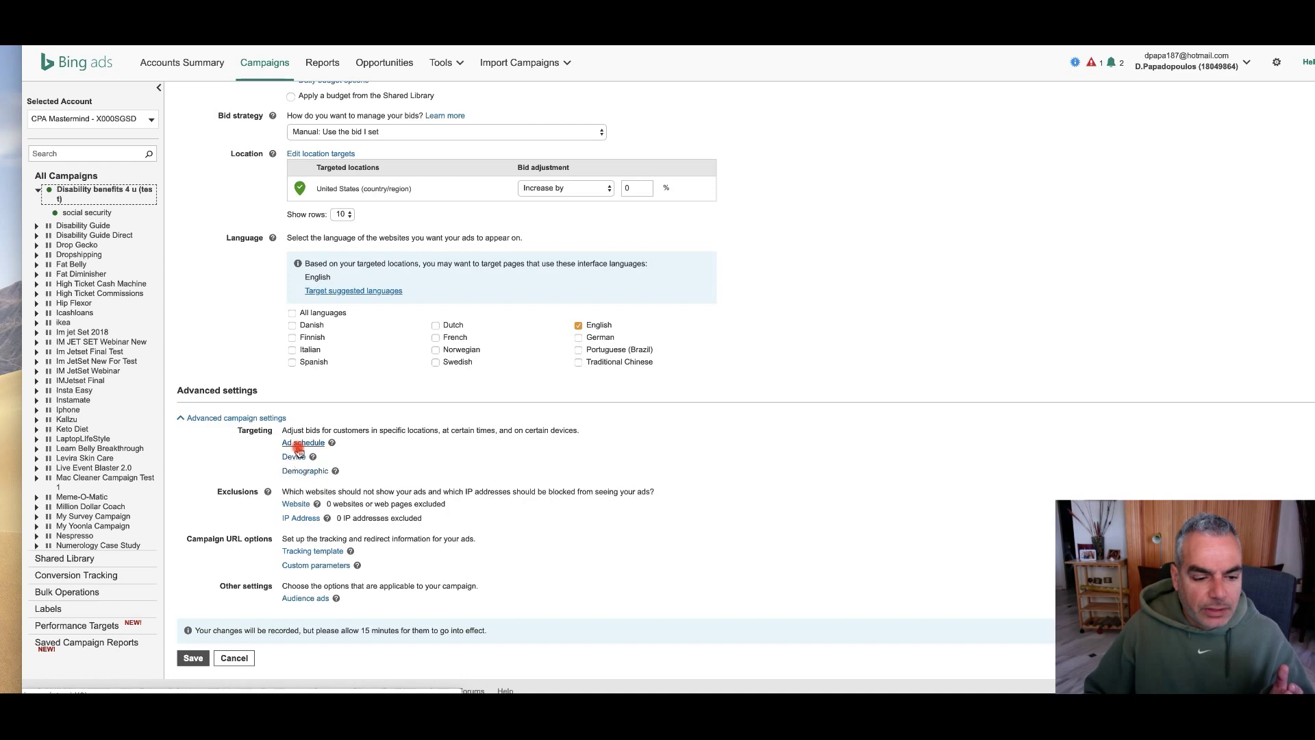
pyautogui.click(189, 659)
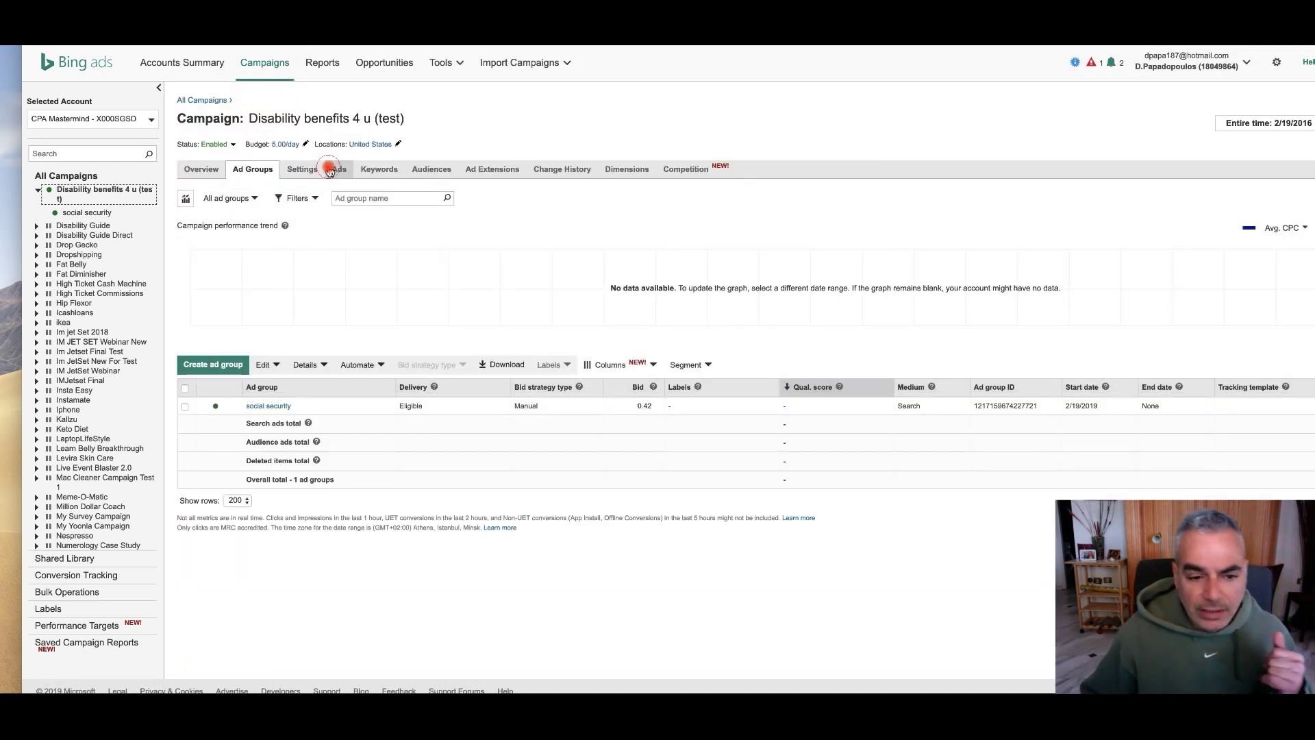
pyautogui.click(330, 171)
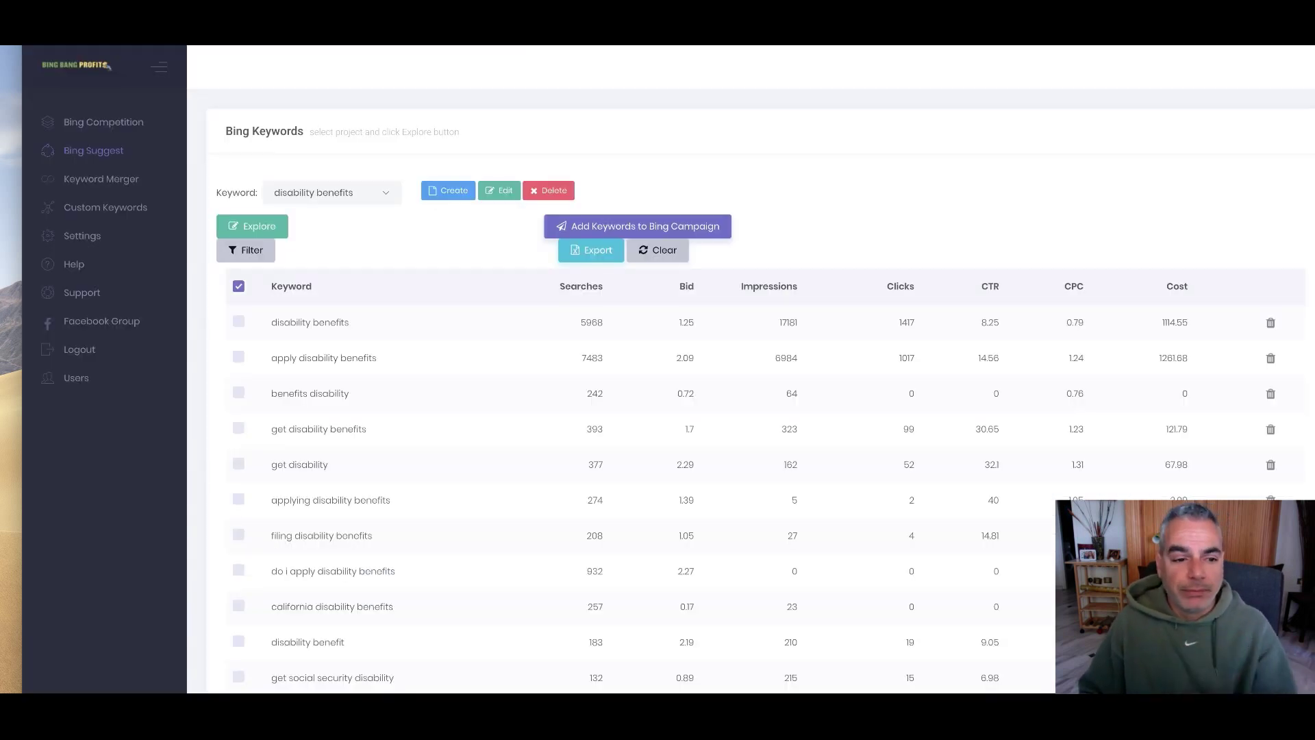
# Switch to Bing Bang Profits and open the competitor ads for the disability benefits keyword in the USA.
pyautogui.click(112, 123)
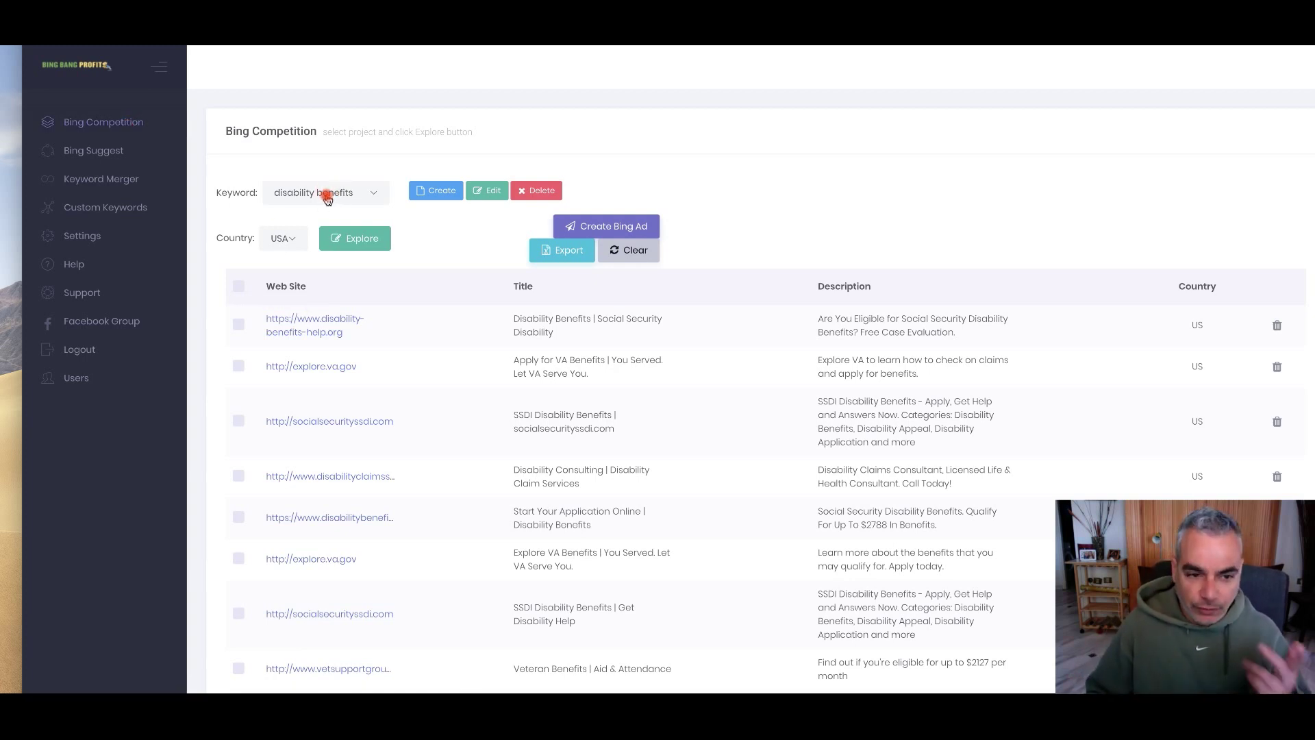
pyautogui.scroll(-6, 400, 306)
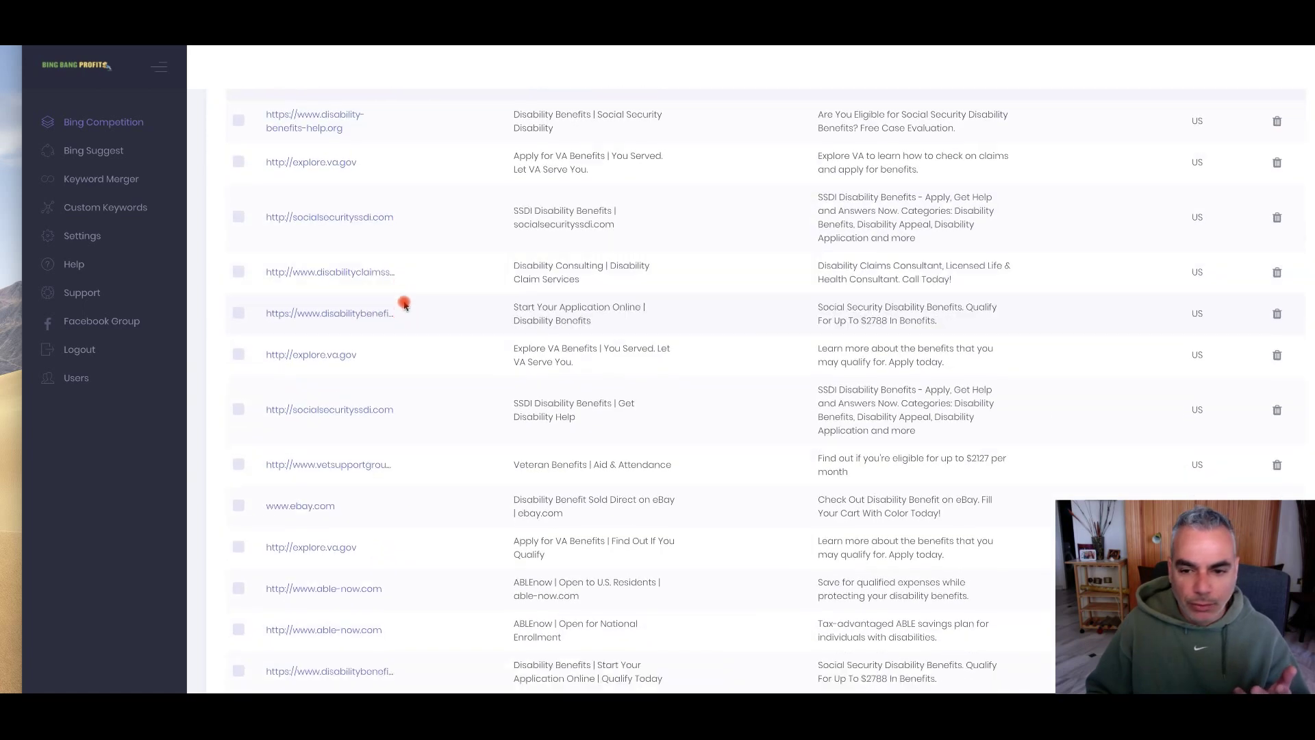
pyautogui.scroll(6, 405, 306)
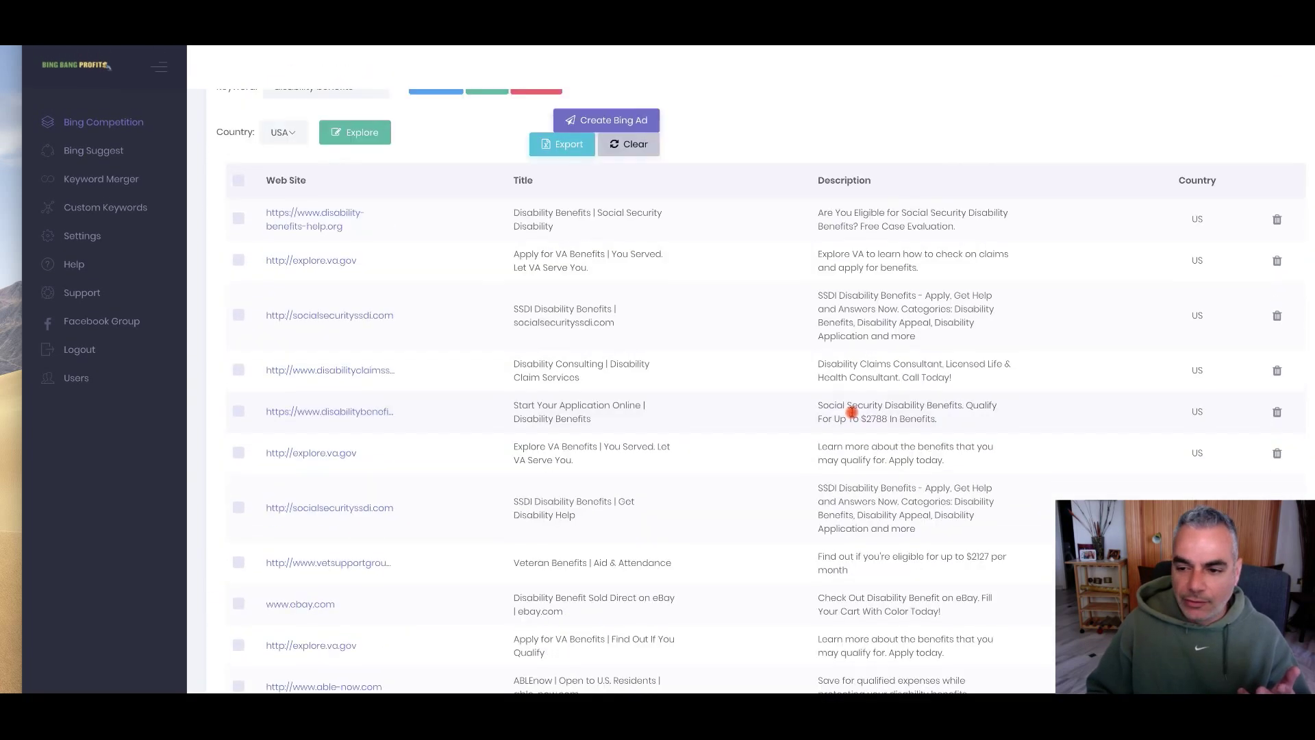
# Select the disability-benefits-help.org ad and the two "Start Your Application Online" ads mentioning up to $2788 in benefits.
pyautogui.click(238, 324)
pyautogui.scroll(-1, 310, 368)
pyautogui.scroll(-1, 310, 368)
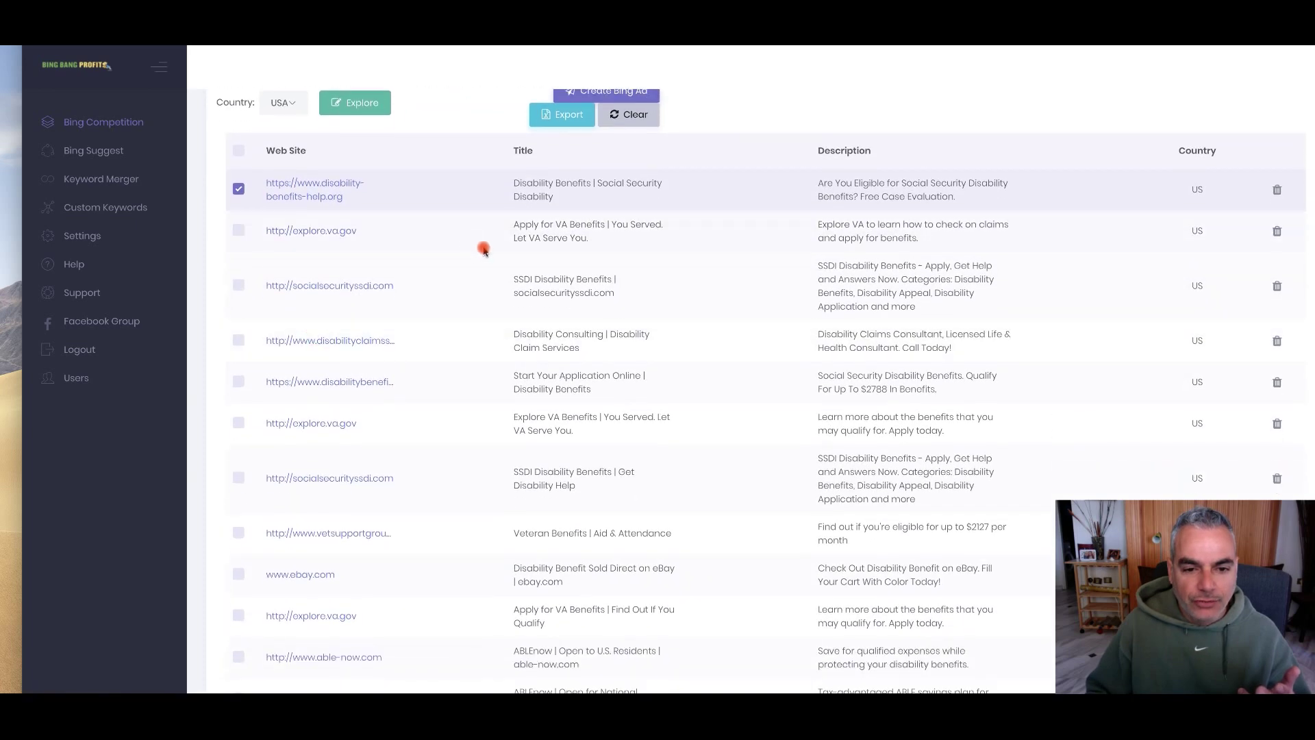
pyautogui.scroll(-1, 513, 283)
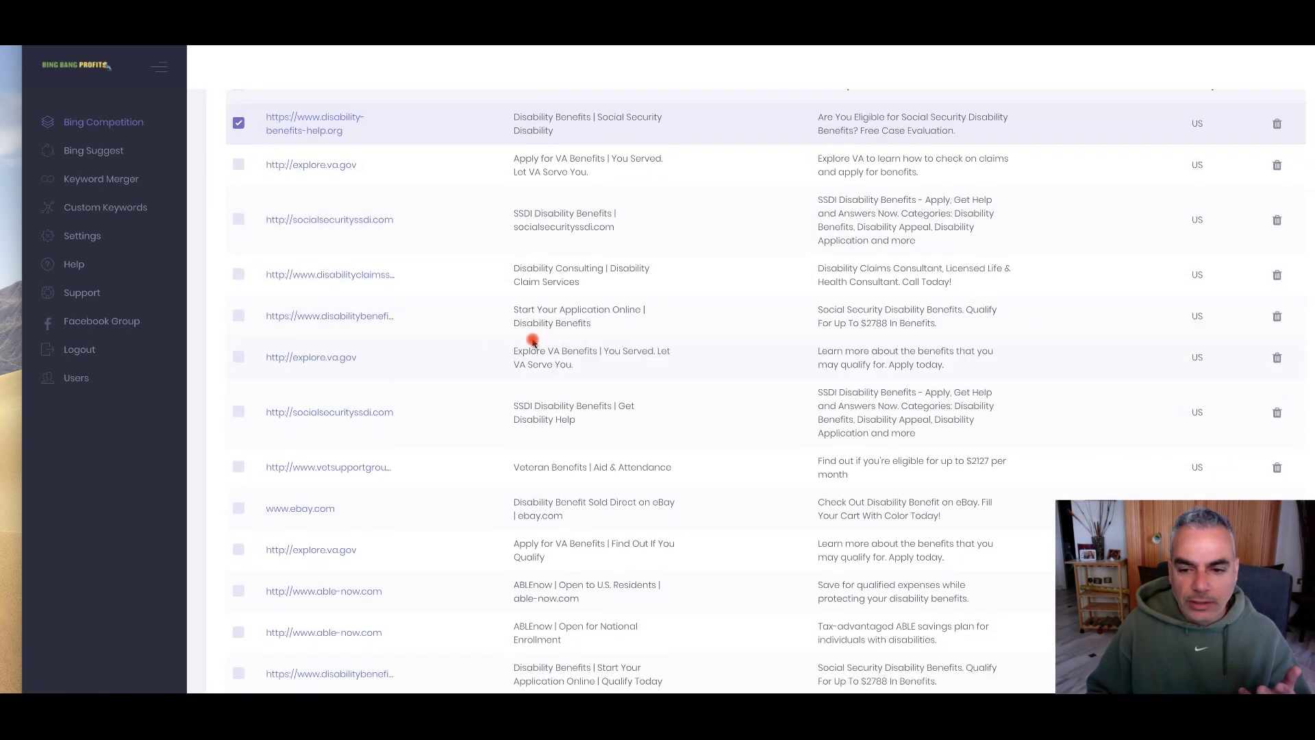
pyautogui.click(231, 317)
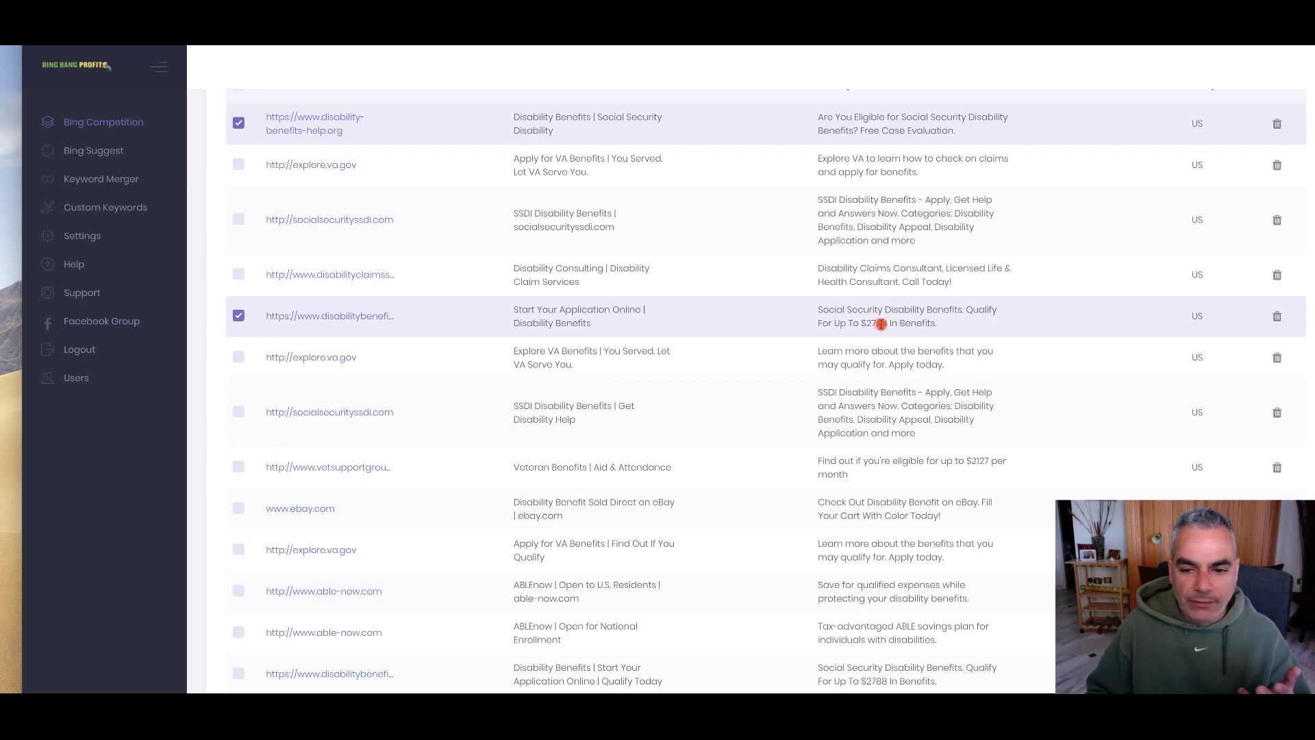
pyautogui.scroll(-1, 616, 344)
pyautogui.scroll(-1, 618, 344)
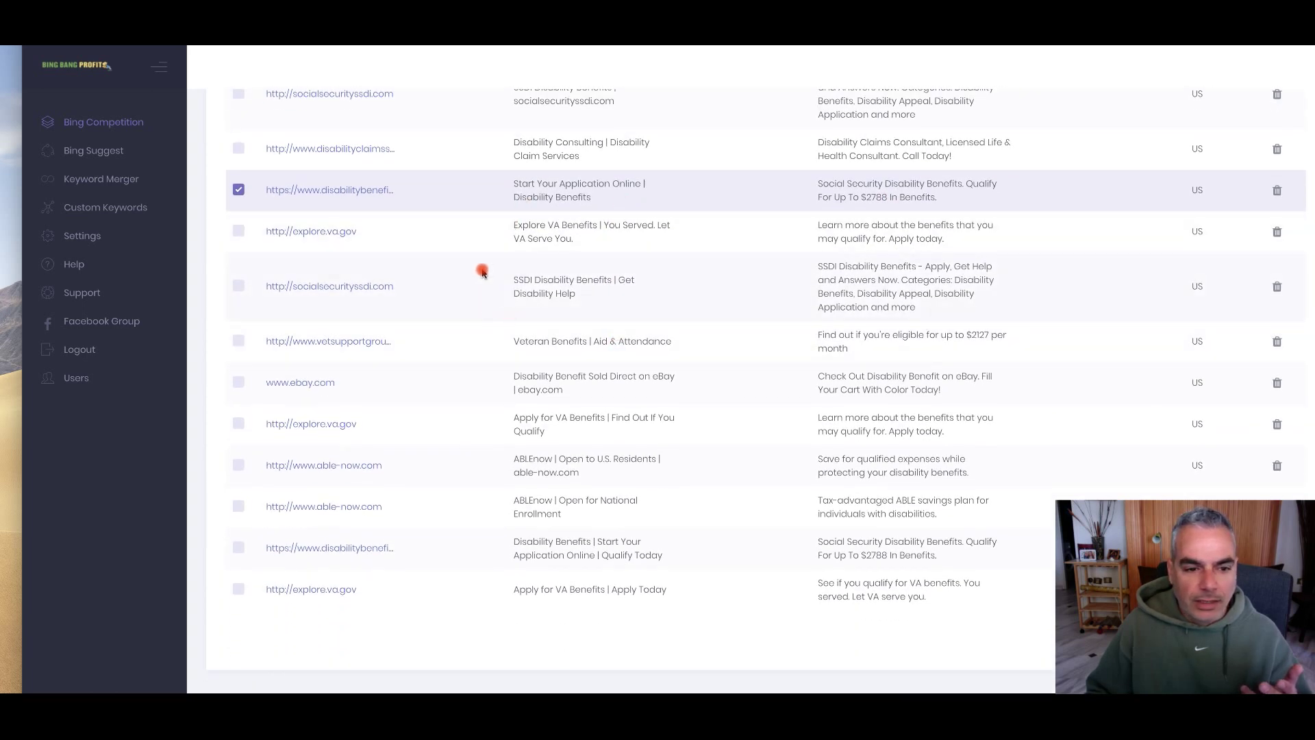
pyautogui.scroll(-1, 548, 357)
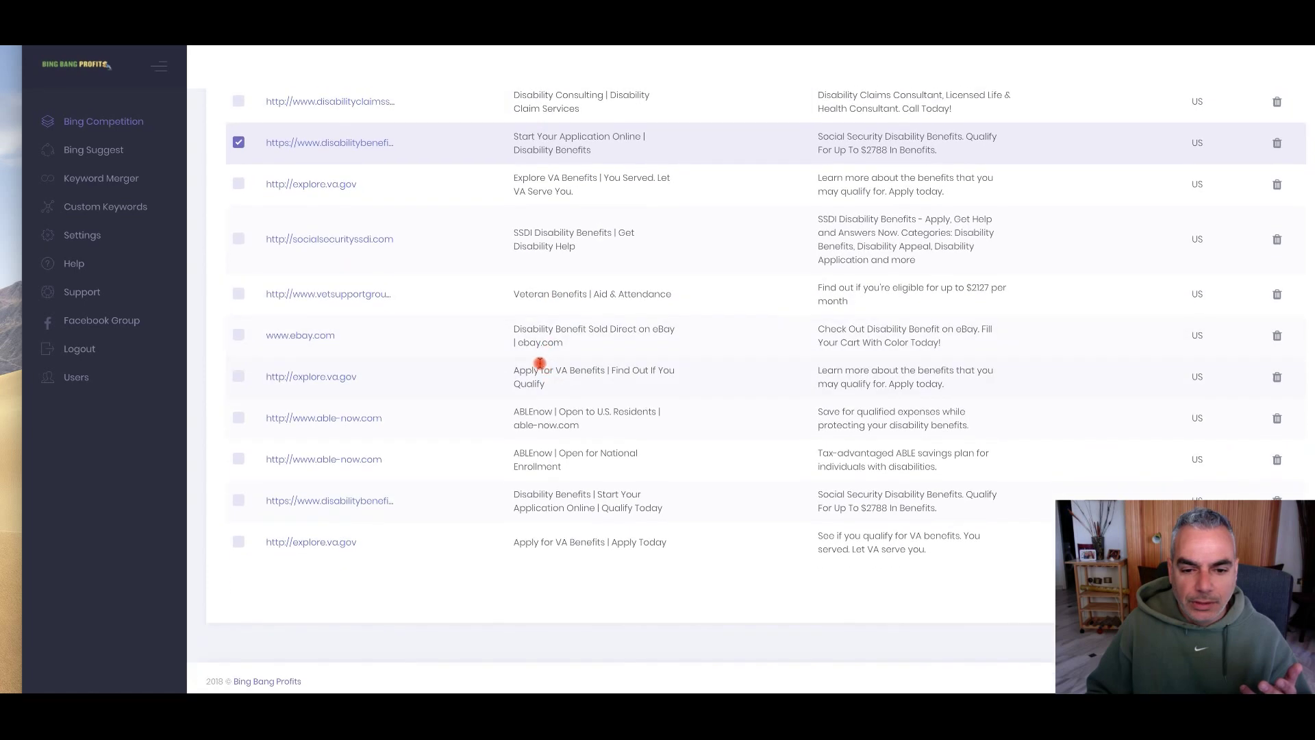
pyautogui.scroll(1, 541, 432)
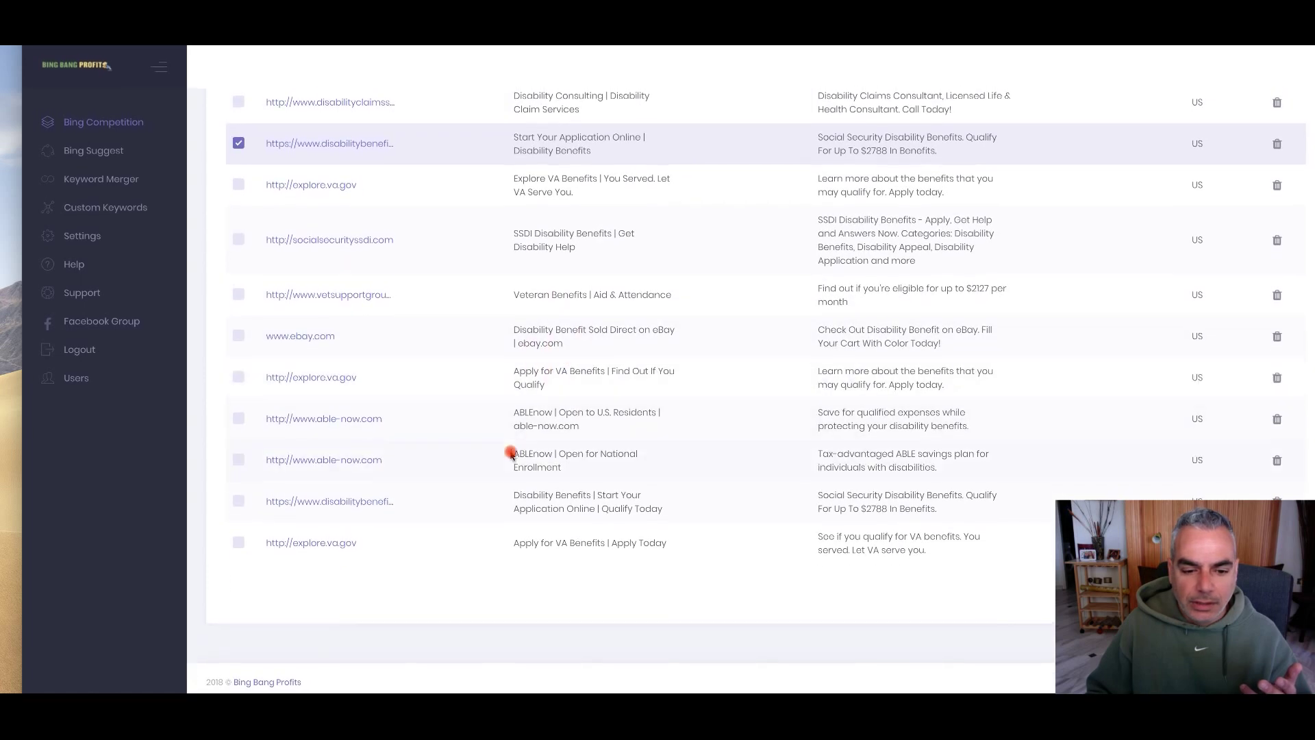
pyautogui.click(238, 505)
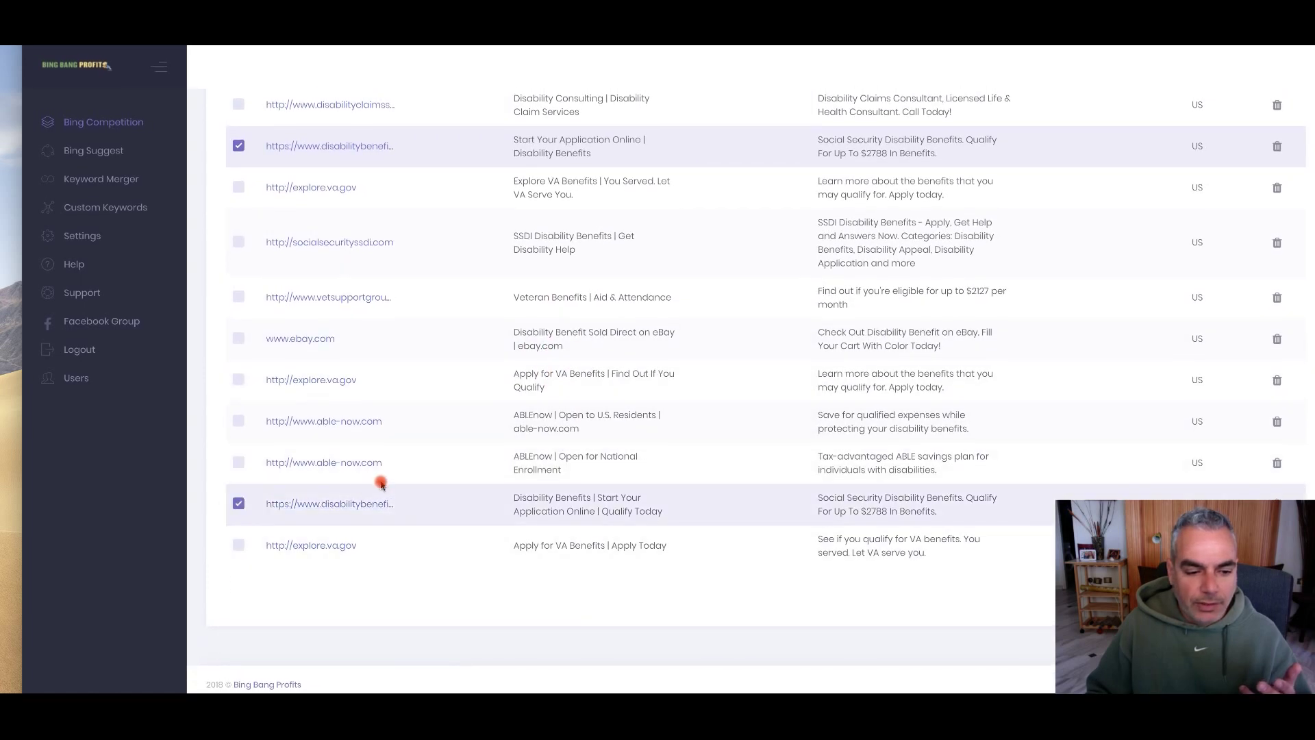
# Start creating Bing ads from the selected competitor ads, refresh the campaign list and choose the Disability benefits 4 u (test) campaign.
pyautogui.scroll(8, 379, 479)
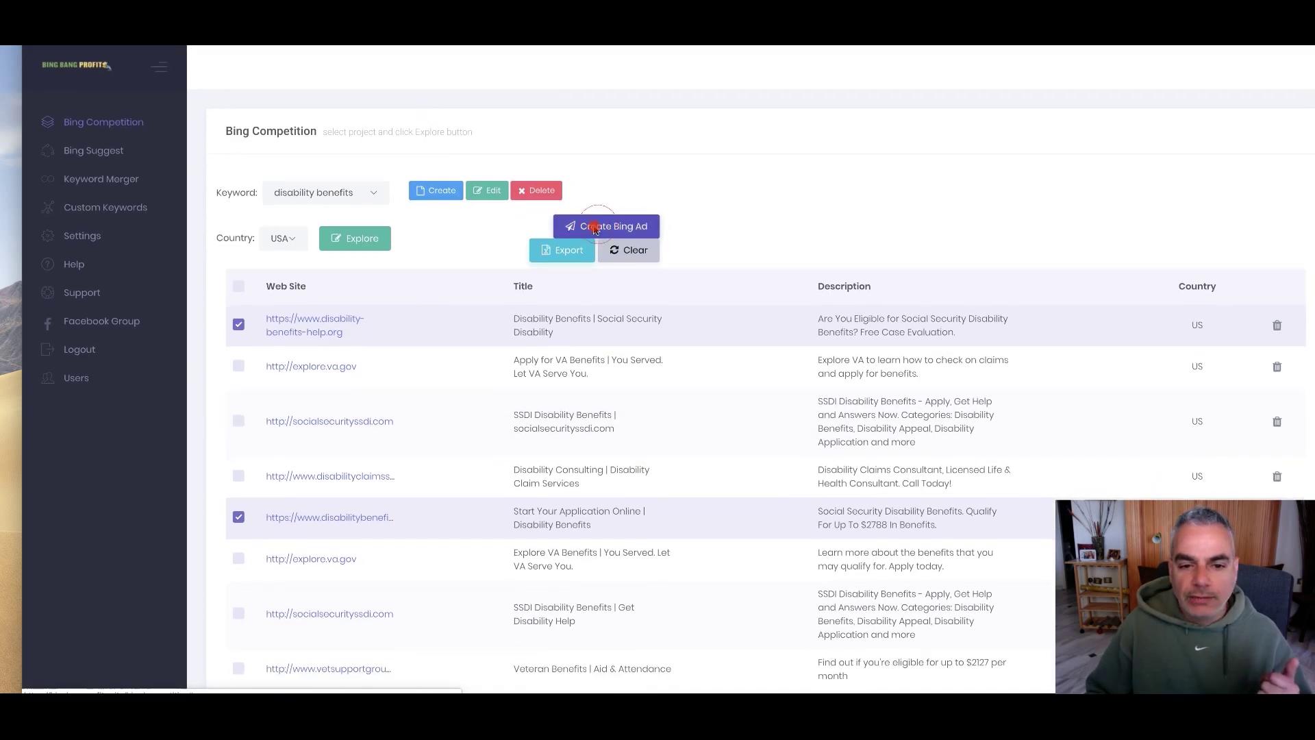
pyautogui.click(584, 237)
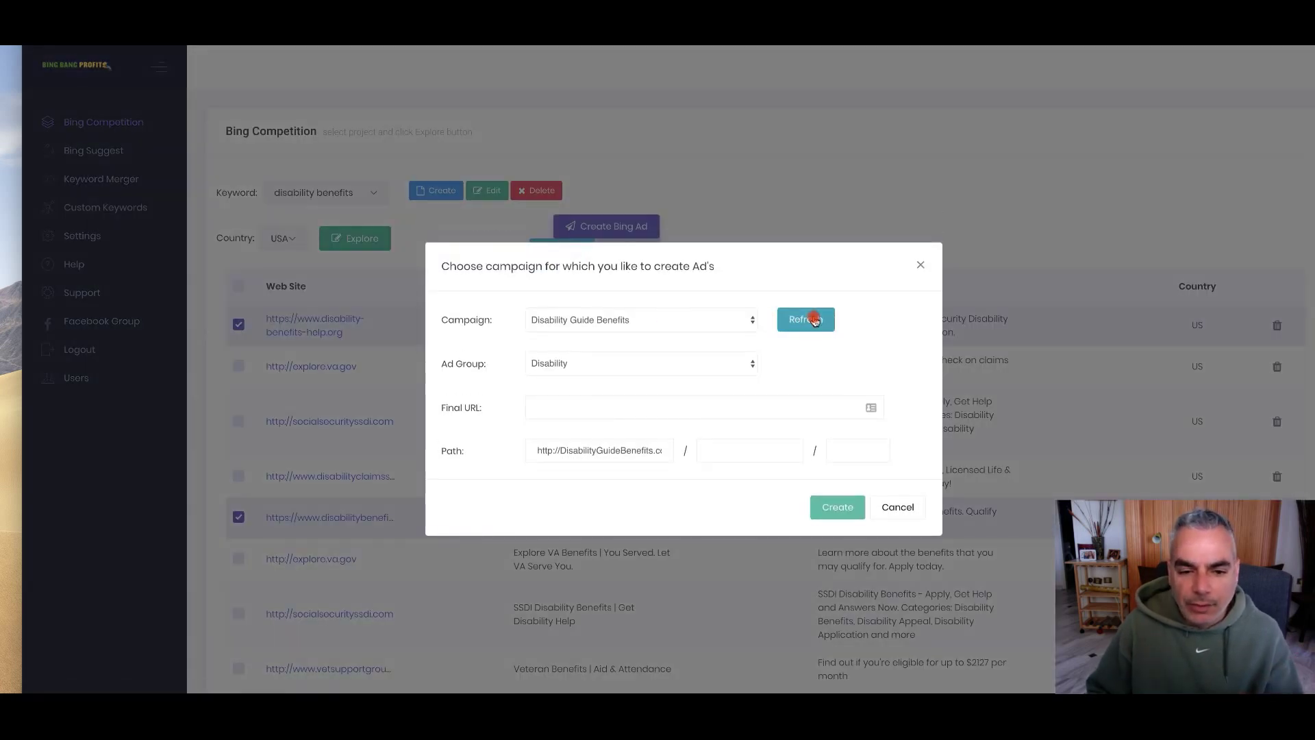
pyautogui.click(809, 319)
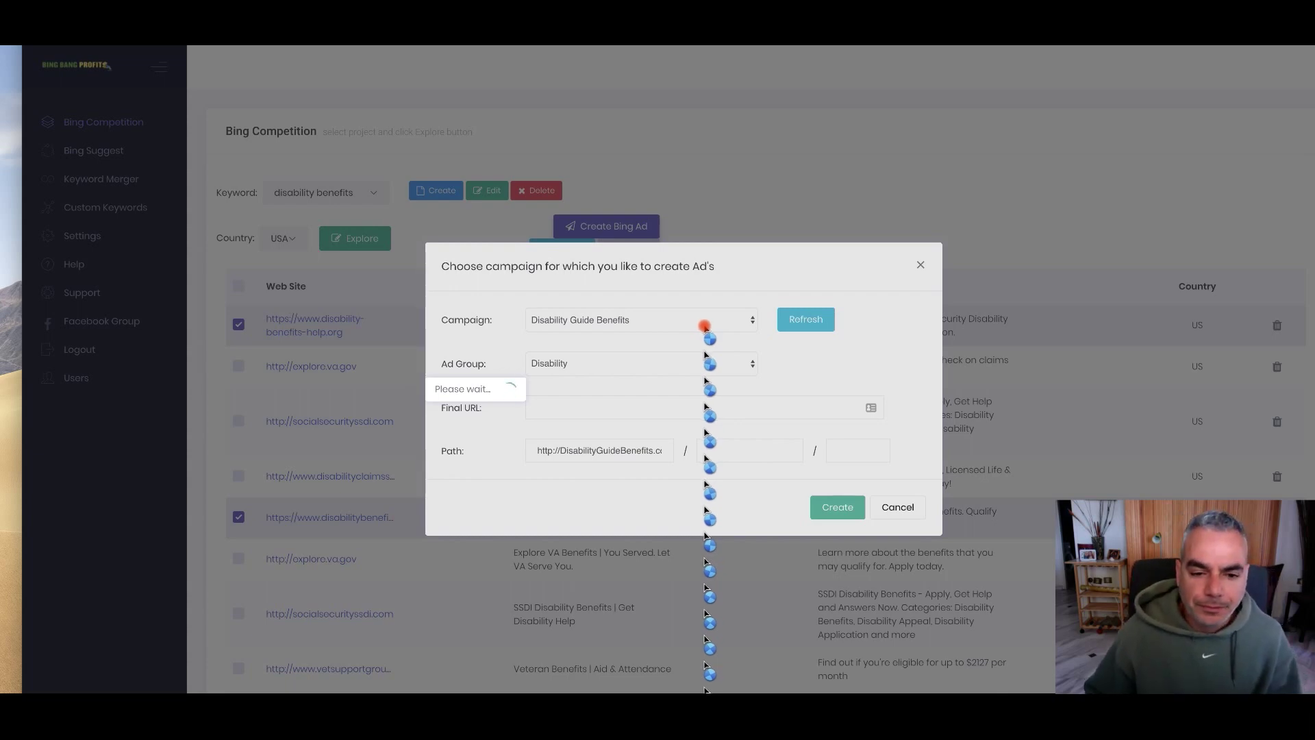
pyautogui.click(704, 326)
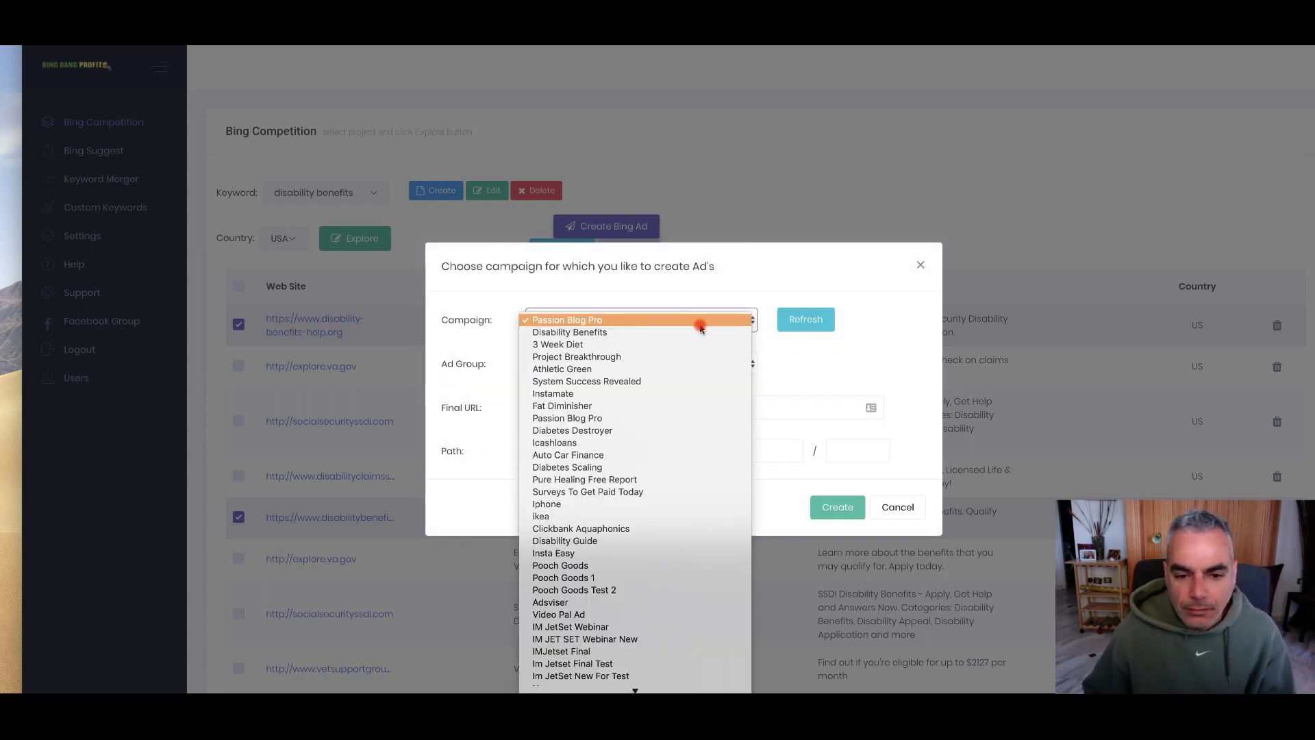
pyautogui.scroll(-15, 697, 390)
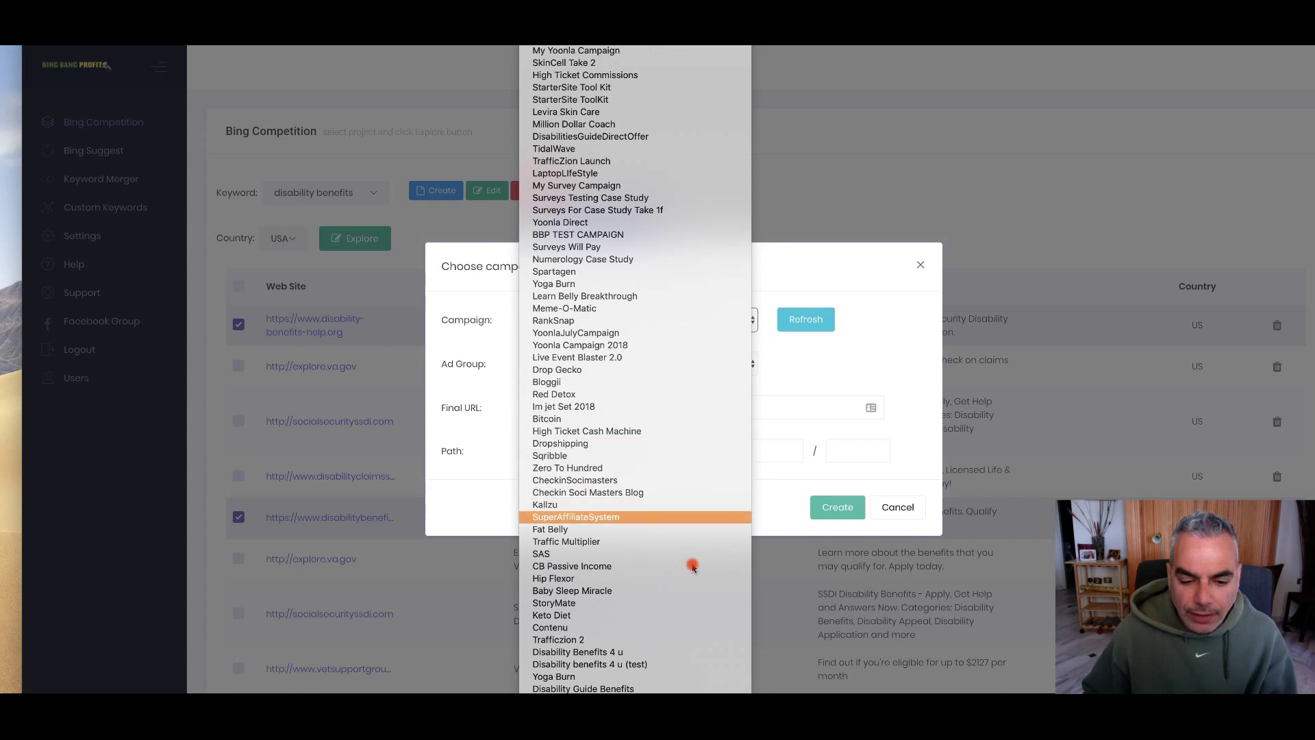
pyautogui.click(659, 663)
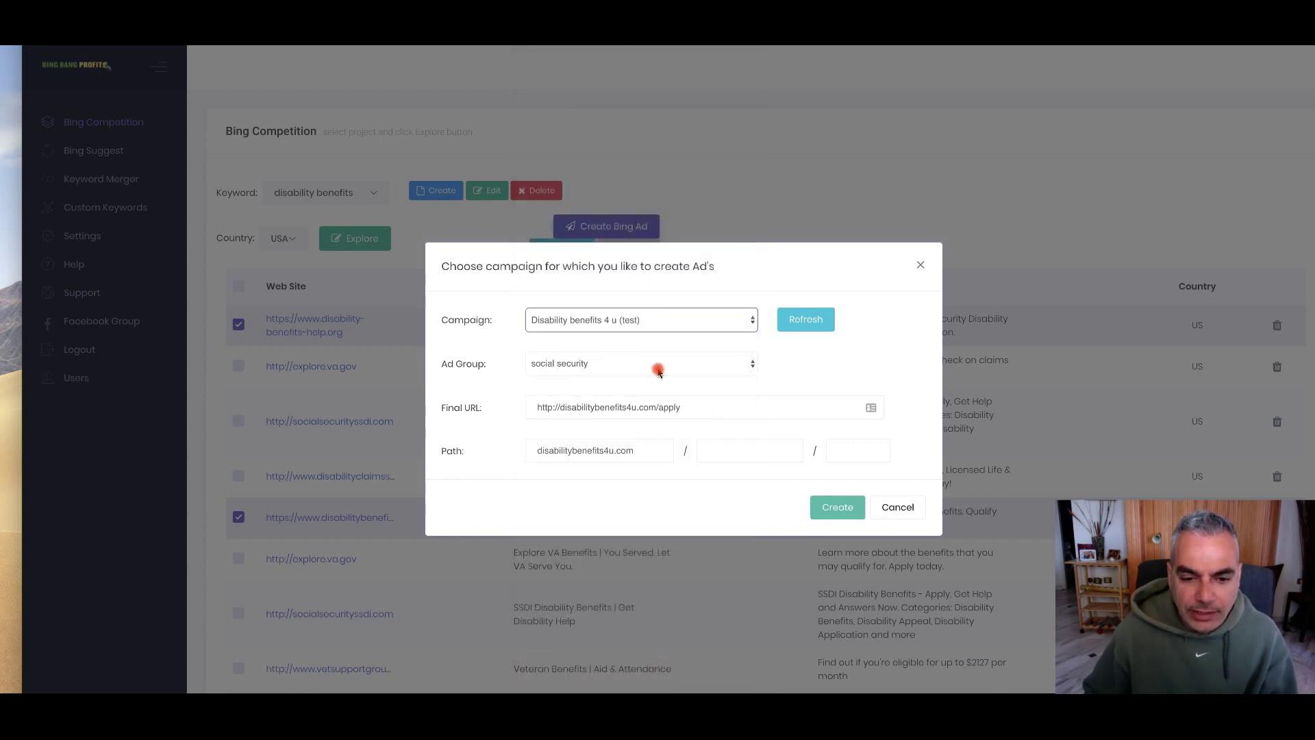
# Create the ads in the campaign's social security ad group.
pyautogui.click(713, 363)
pyautogui.click(763, 351)
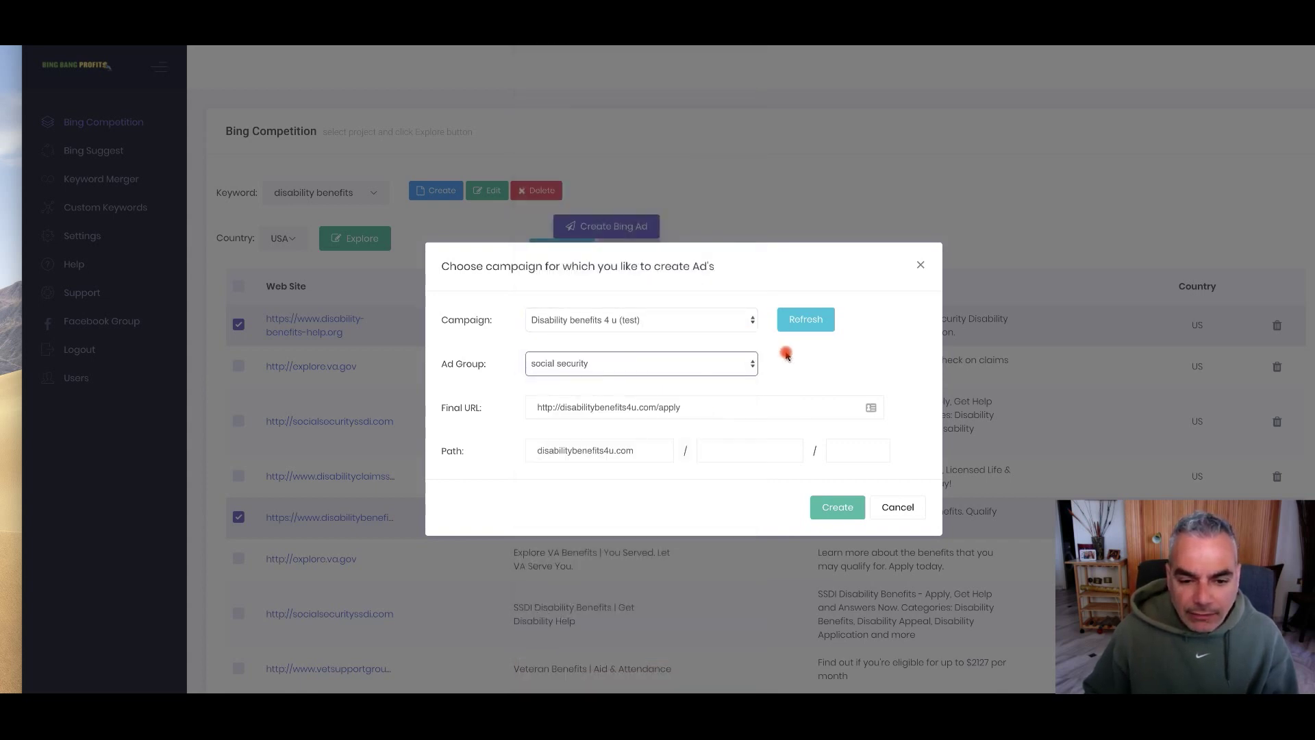
pyautogui.click(845, 512)
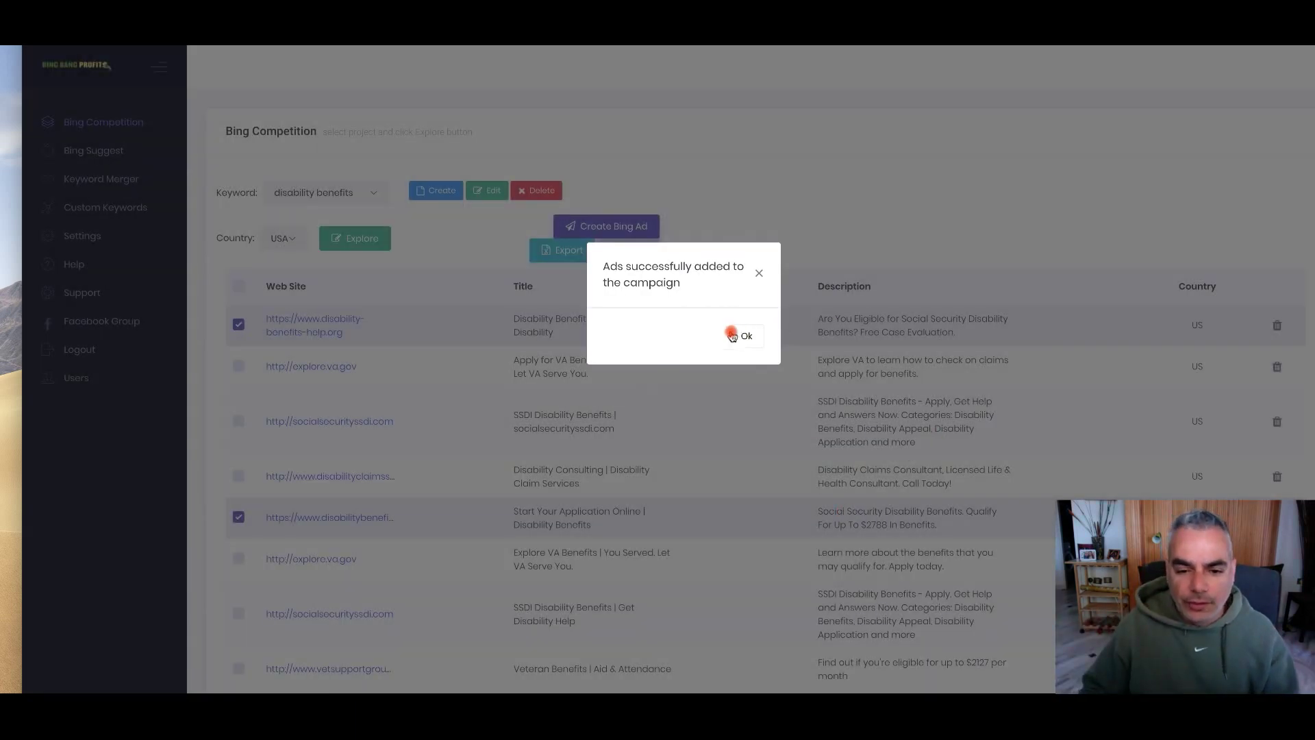
pyautogui.click(731, 335)
# Open the Bing Suggest keywords for disability benefits and set a filter for clicks greater than or equal to 100.
pyautogui.click(106, 152)
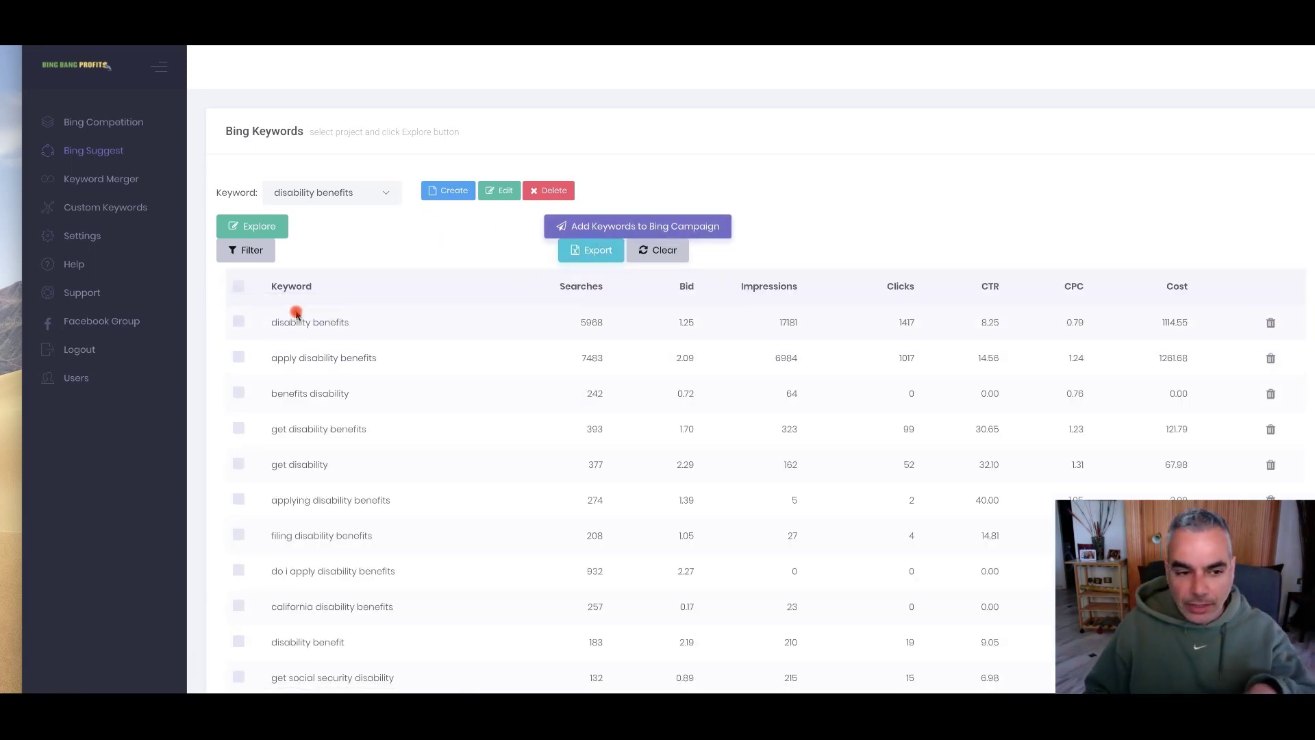
pyautogui.click(252, 251)
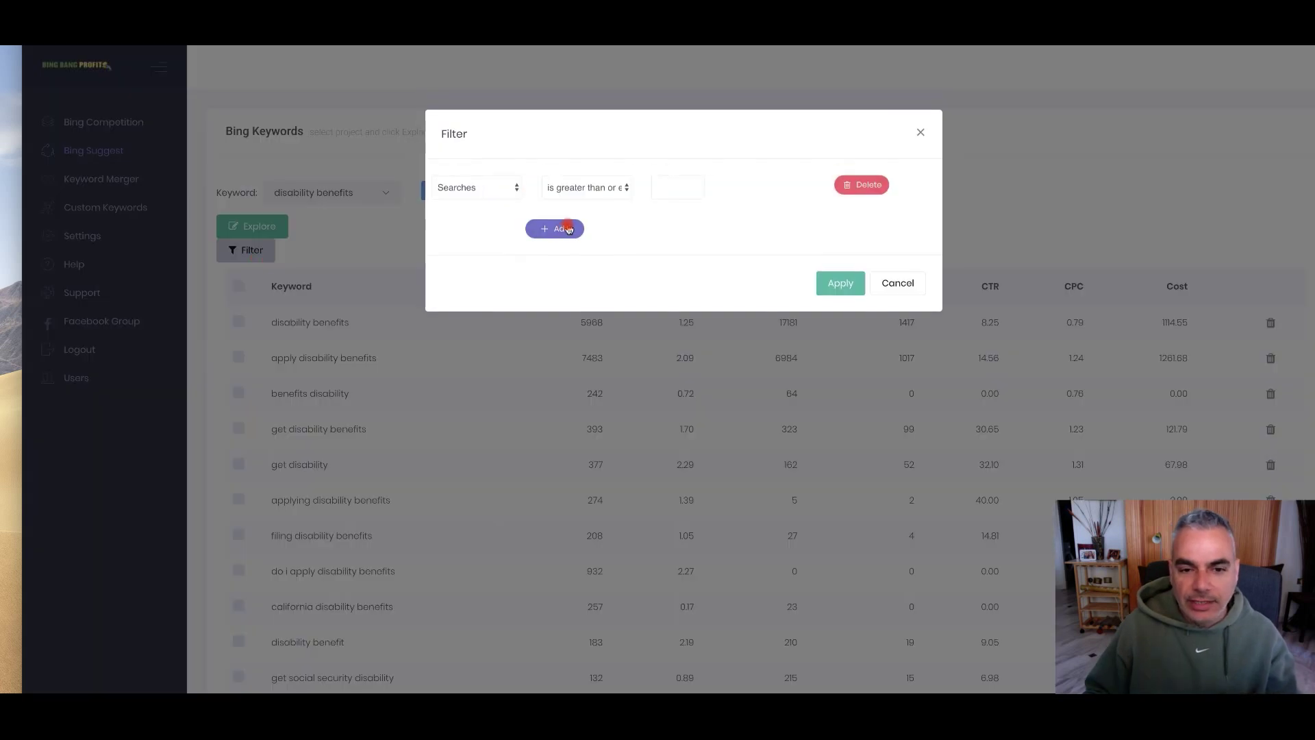
pyautogui.click(504, 190)
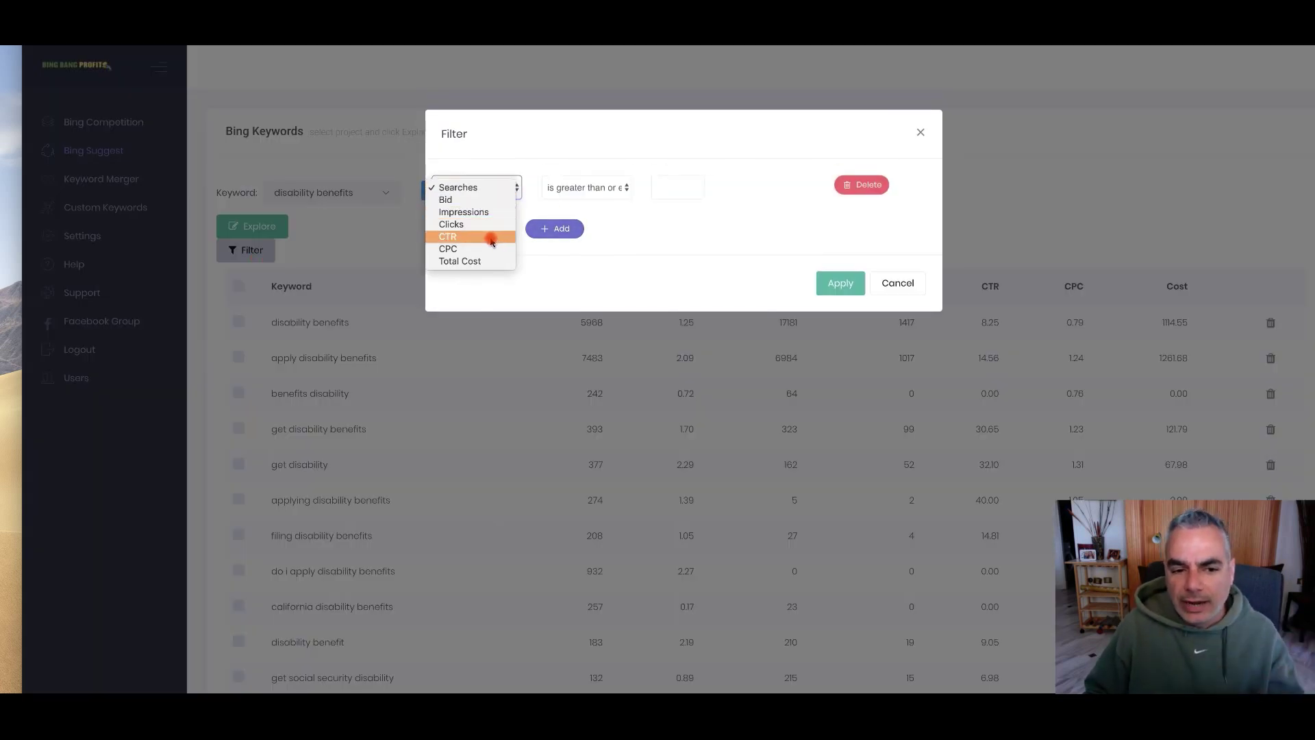
pyautogui.click(492, 224)
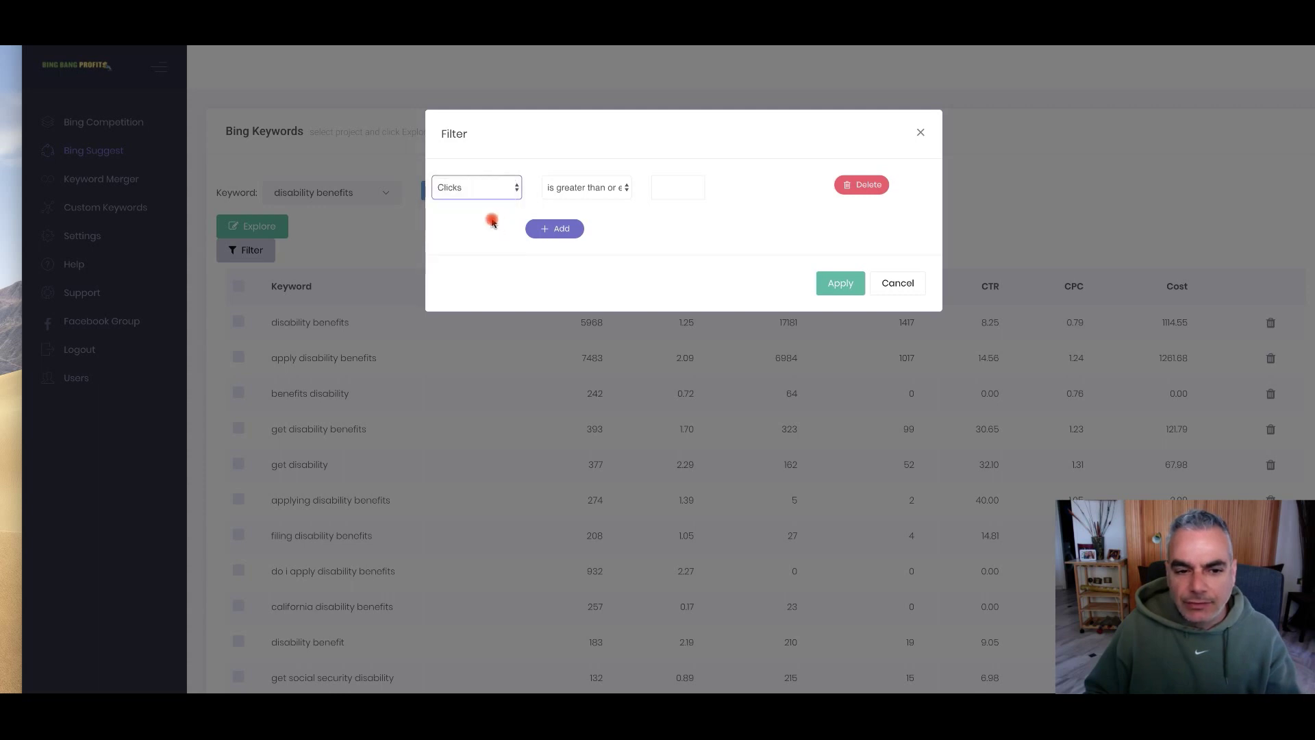
pyautogui.click(610, 188)
pyautogui.click(657, 188)
pyautogui.click(677, 189)
pyautogui.write('100')
# Add a second filter condition limiting CPC to less than or equal to 1.
pyautogui.click(535, 227)
pyautogui.click(472, 231)
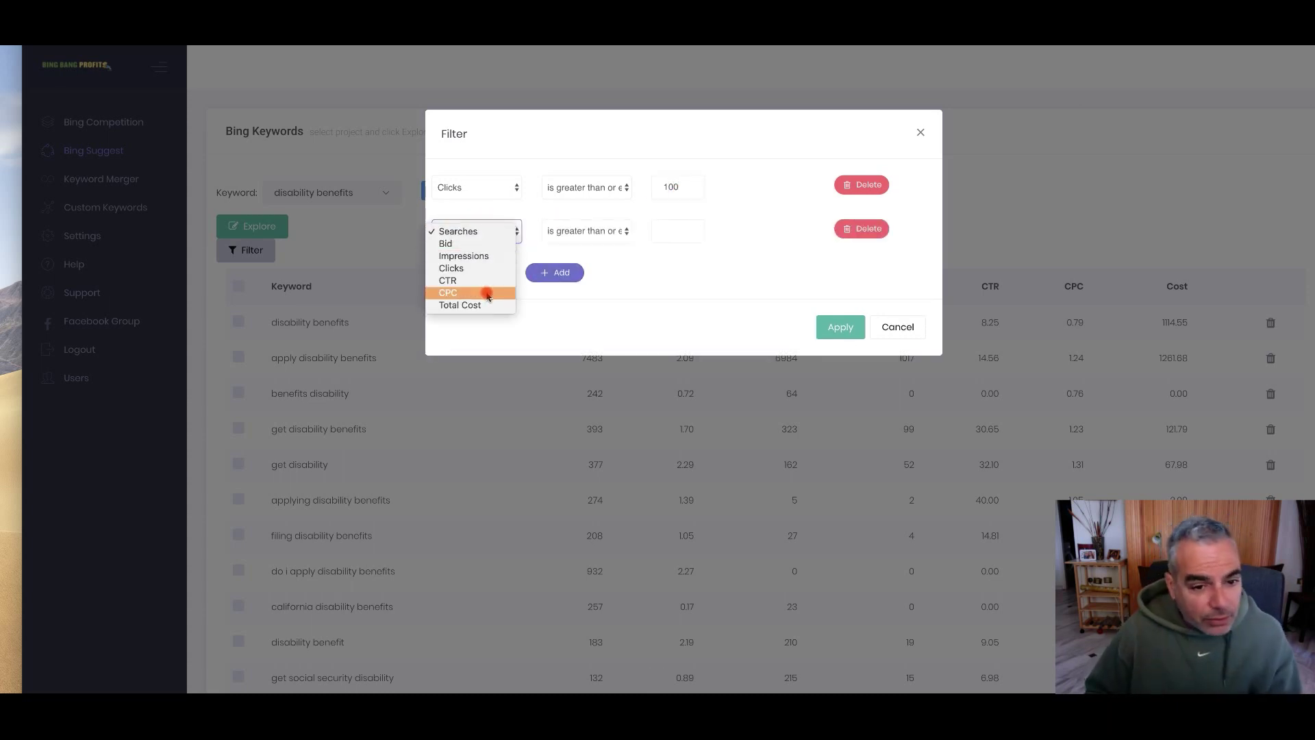
pyautogui.press('Return')
pyautogui.click(617, 232)
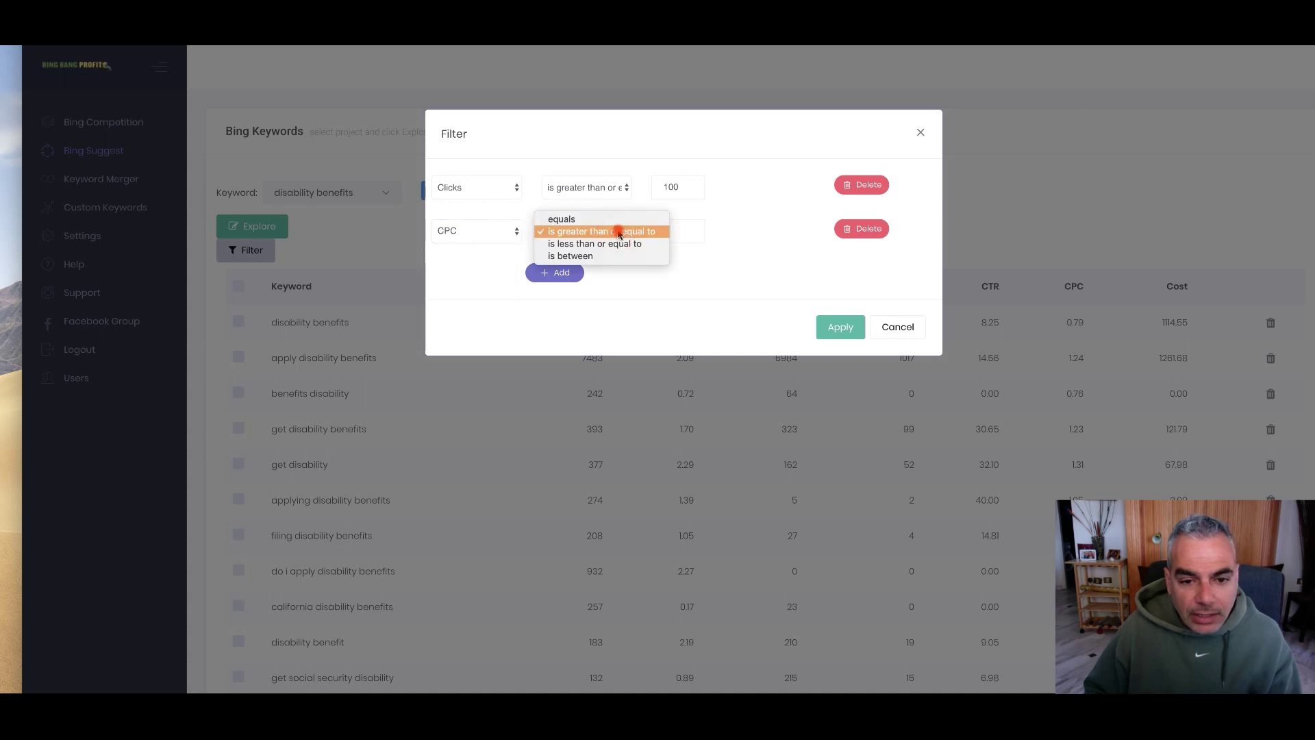
pyautogui.click(620, 244)
pyautogui.click(679, 233)
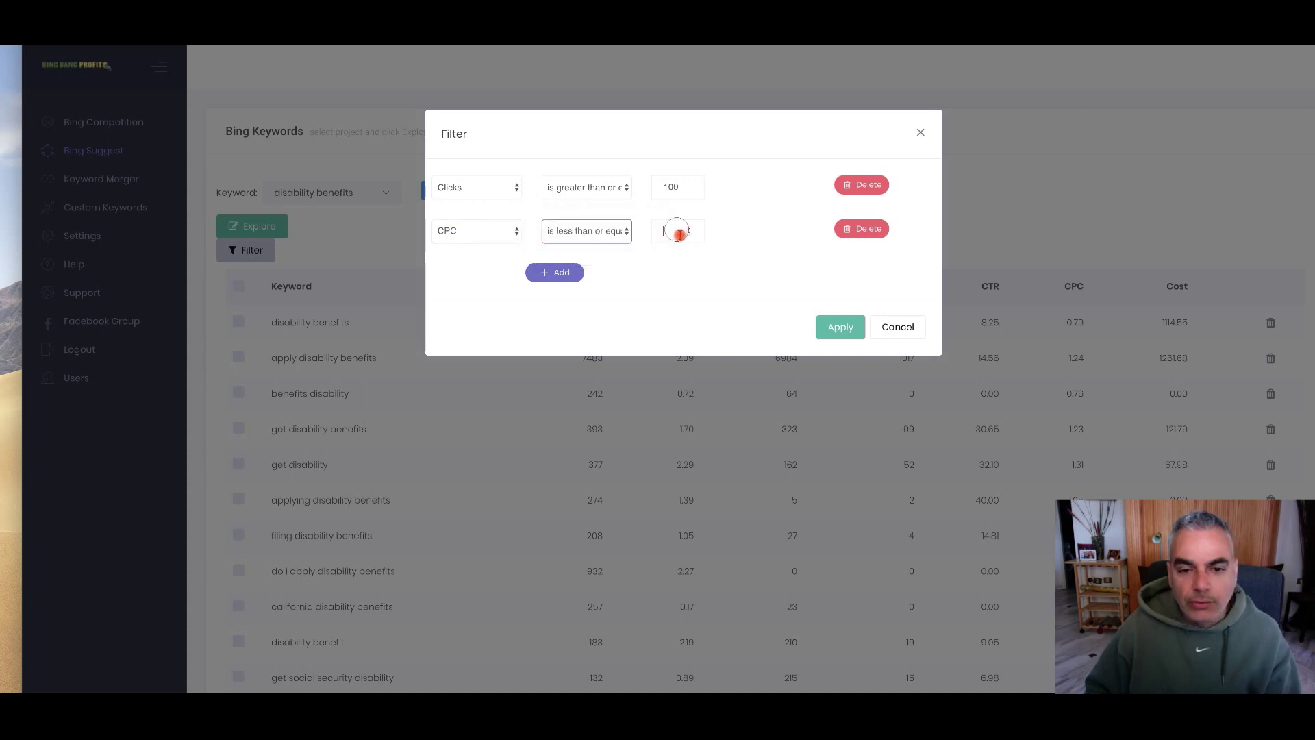
pyautogui.write('1')
# Add a third condition for searches greater than or equal to 1000 and apply the filter.
pyautogui.click(554, 272)
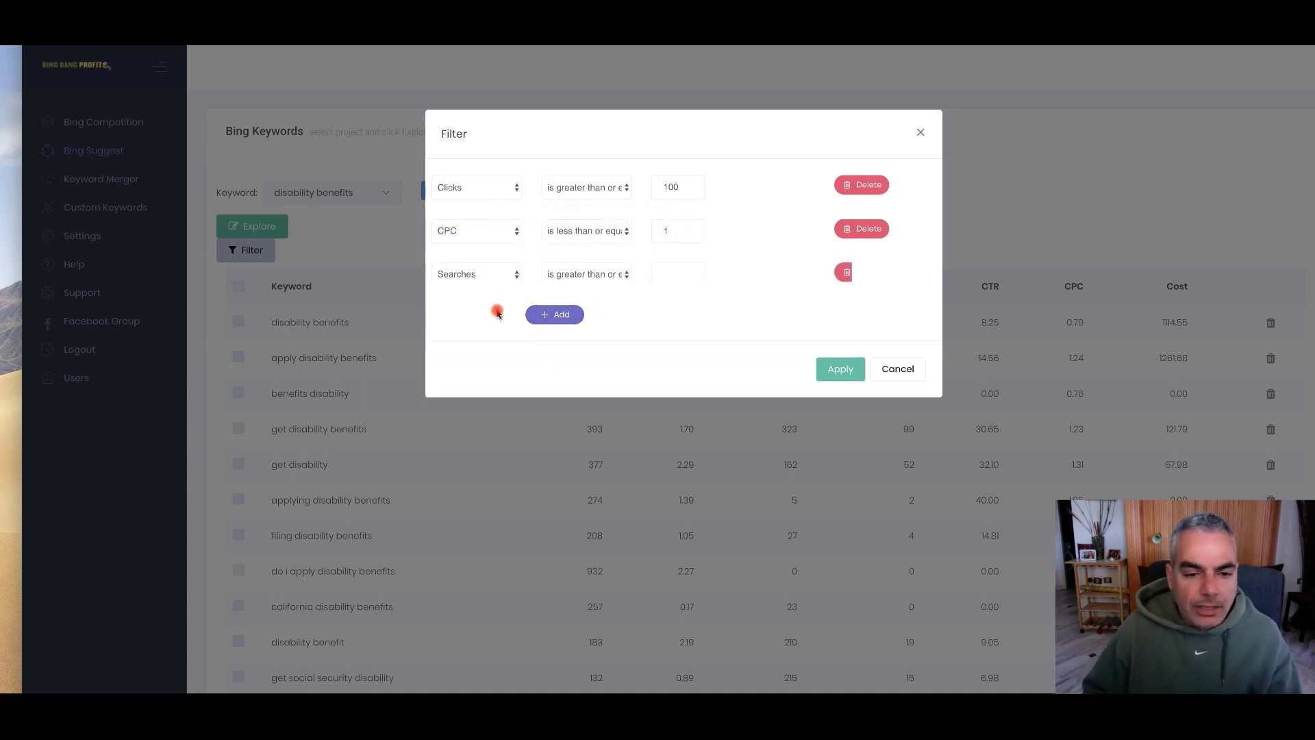
pyautogui.click(466, 276)
pyautogui.click(650, 272)
pyautogui.click(675, 276)
pyautogui.write('1000')
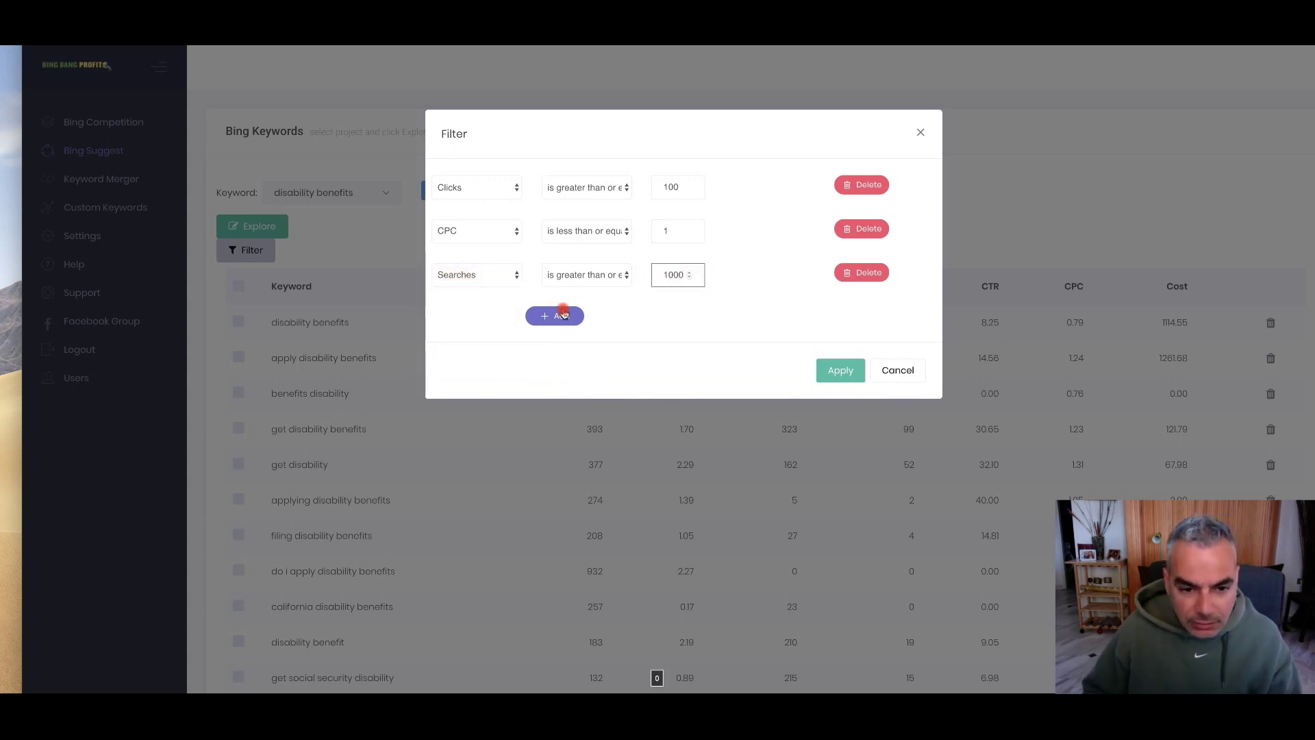
pyautogui.click(833, 368)
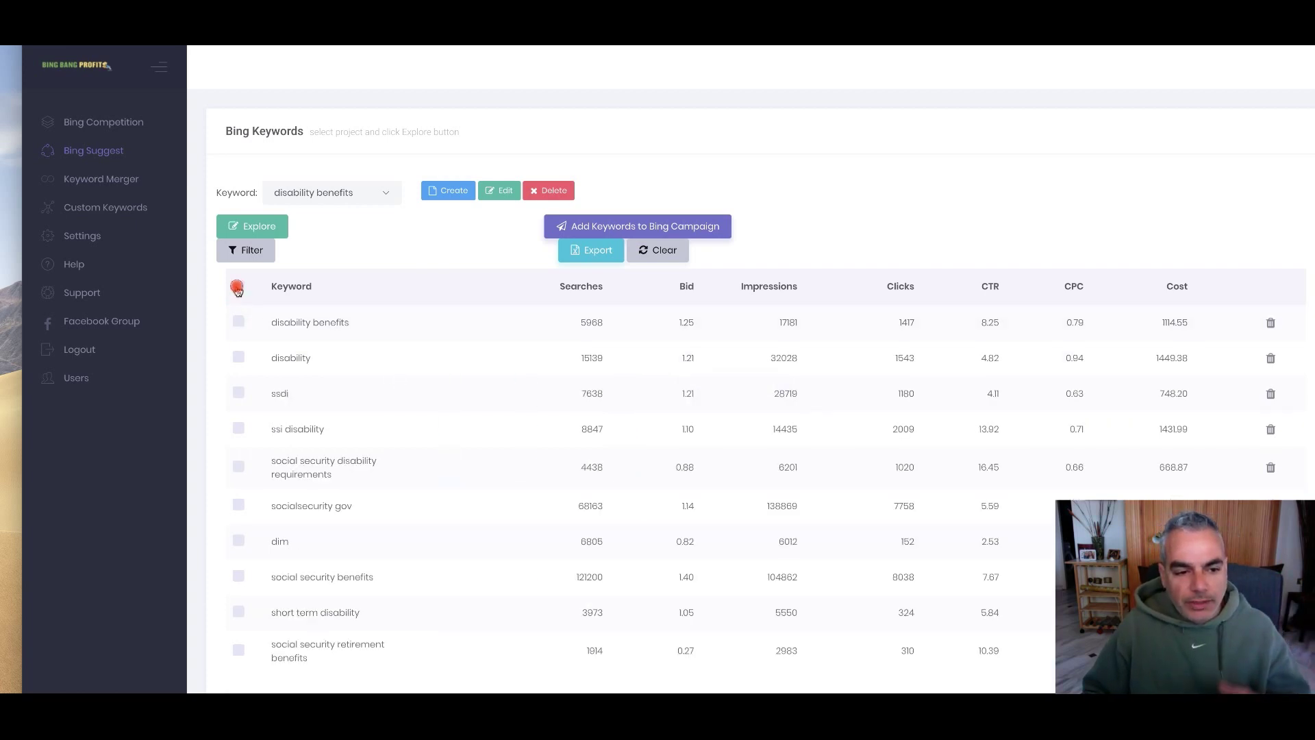
# Add all filtered keywords to the social security ad group of Disability benefits 4 u (test) with a 0.42 bid and Broad match.
pyautogui.click(238, 287)
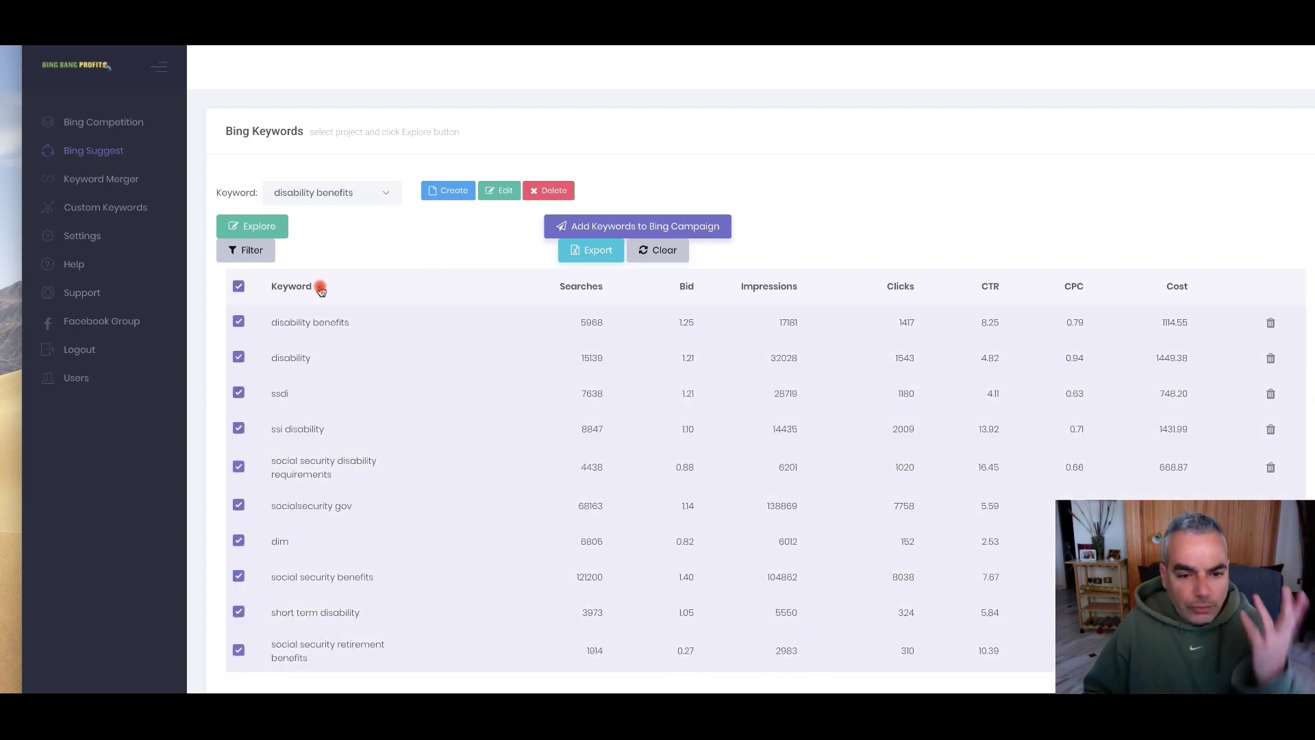
pyautogui.click(612, 228)
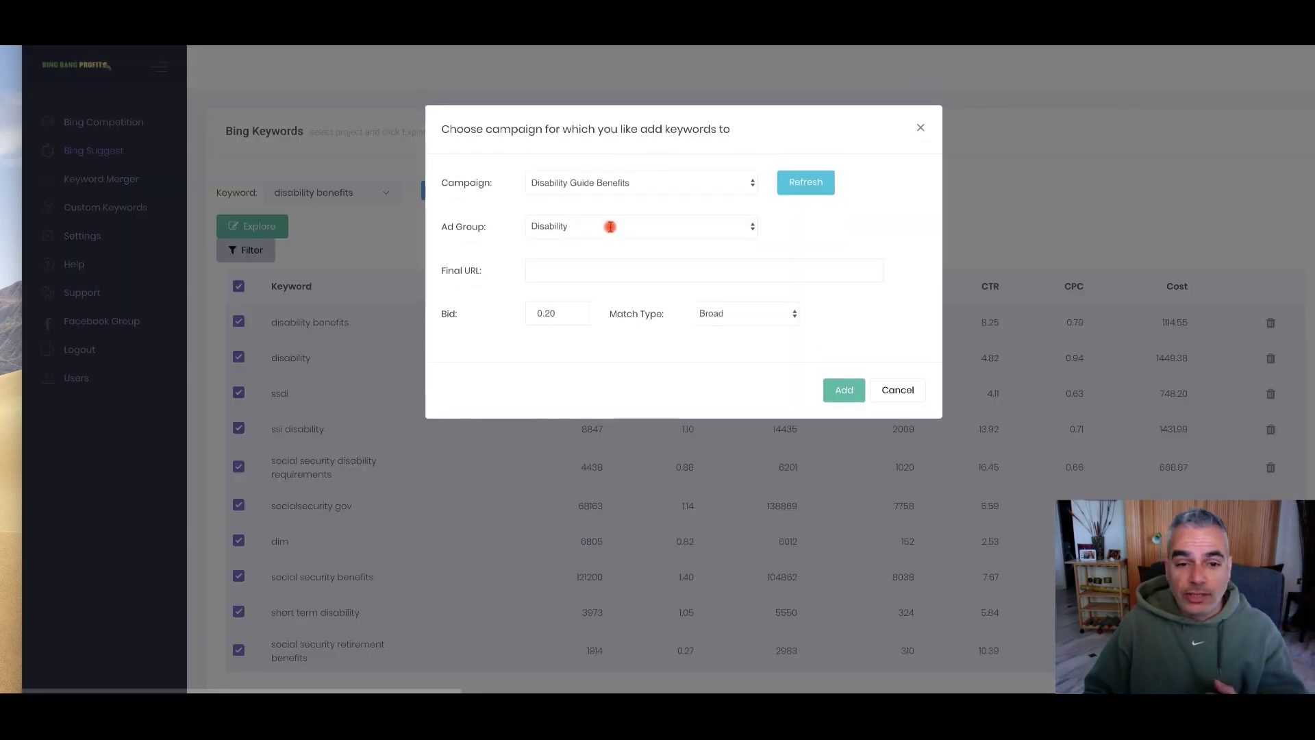
pyautogui.click(707, 191)
pyautogui.click(661, 162)
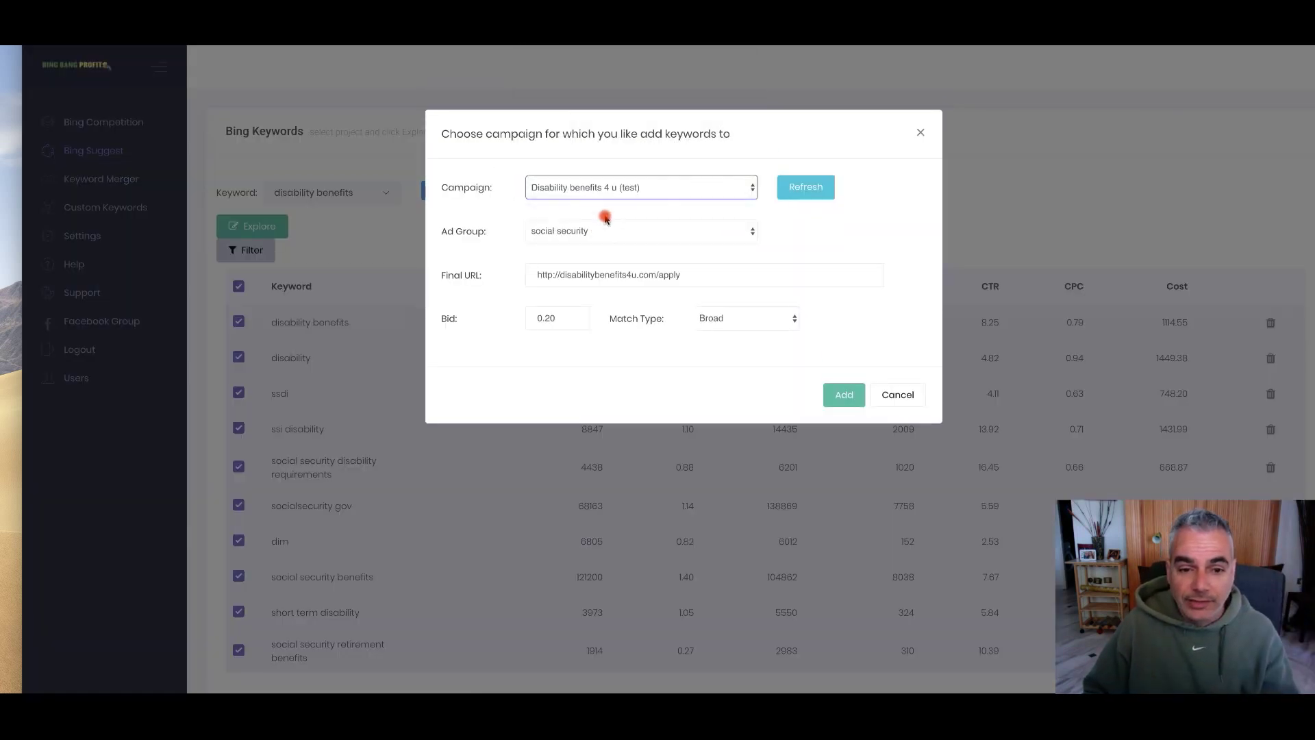
pyautogui.click(555, 322)
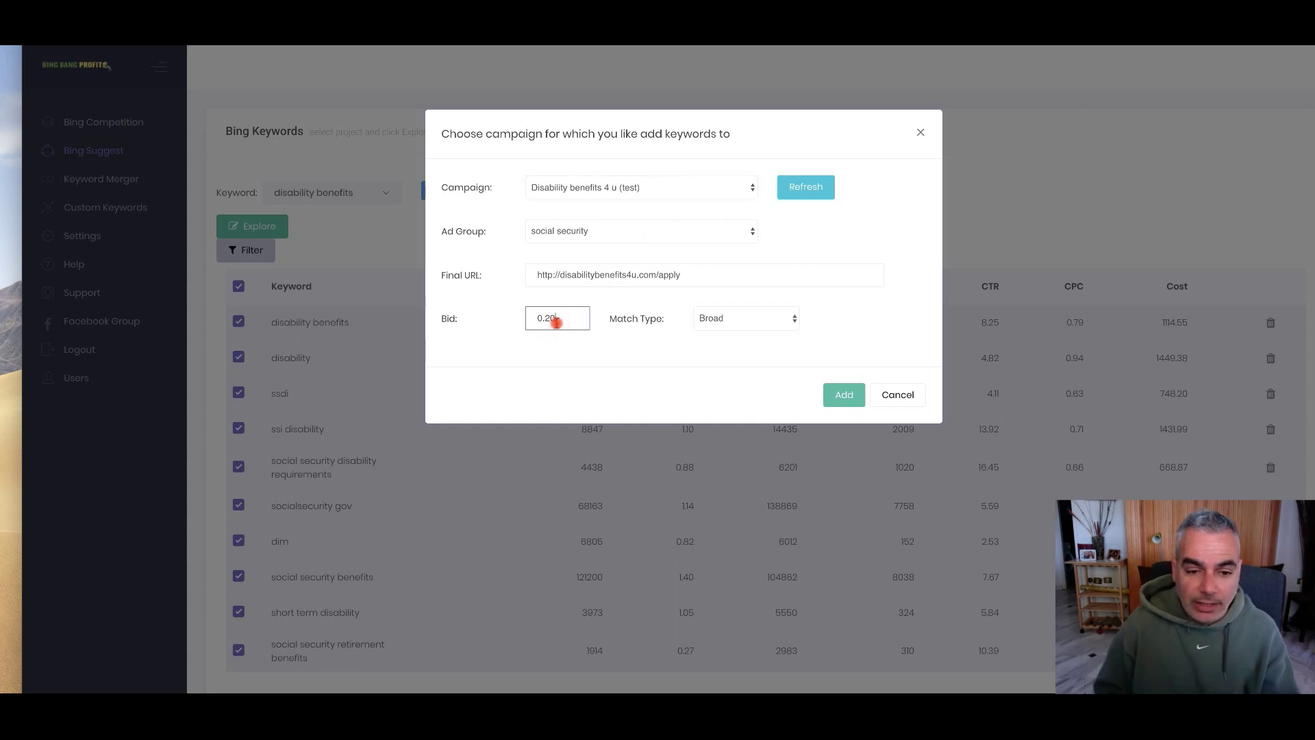
pyautogui.click(740, 328)
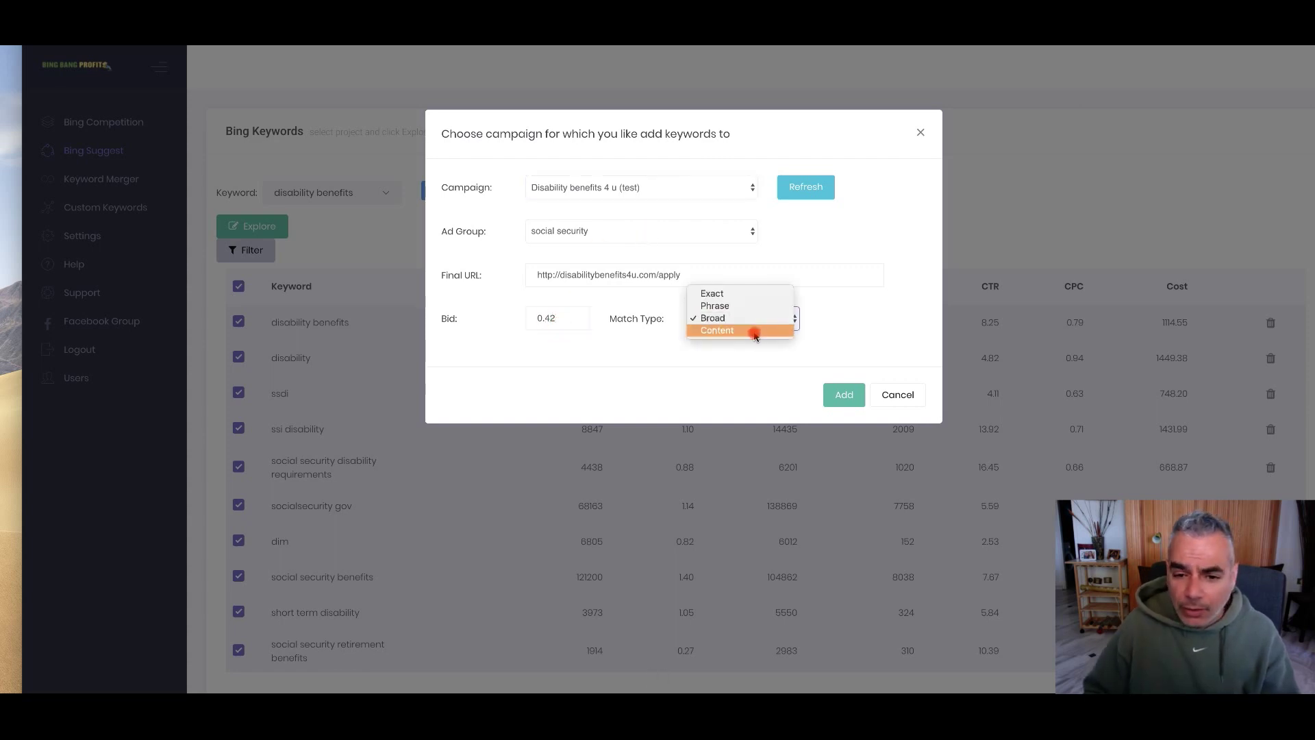
pyautogui.click(846, 396)
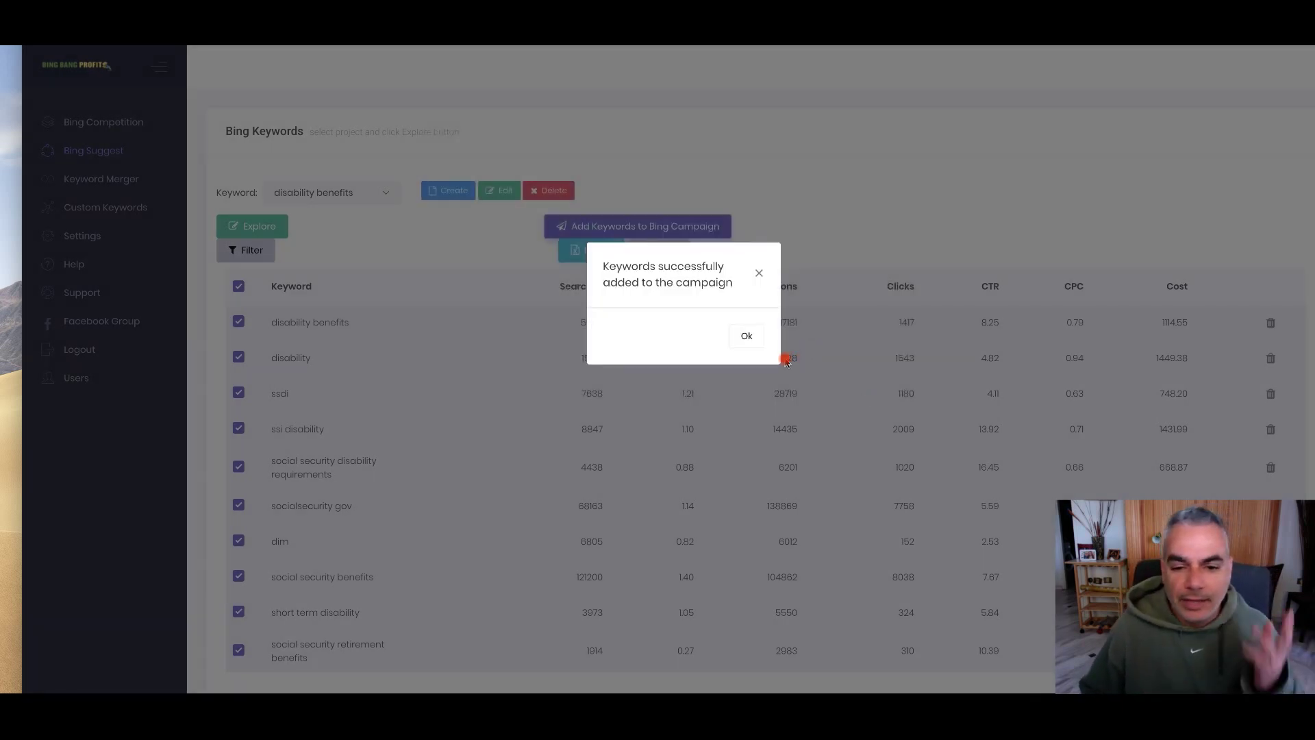
pyautogui.click(752, 345)
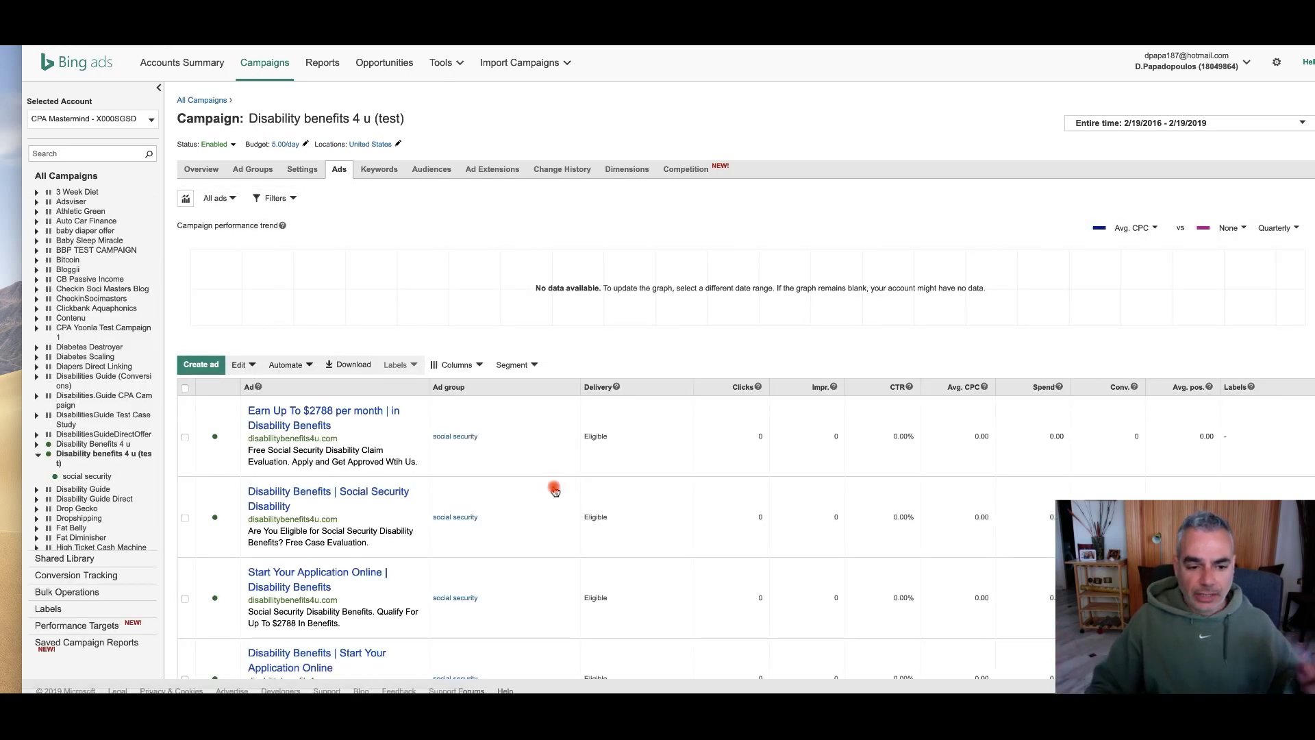
# Switch to Bing Ads and review the ads added to the Disability benefits 4 u (test) campaign.
pyautogui.scroll(-2, 420, 463)
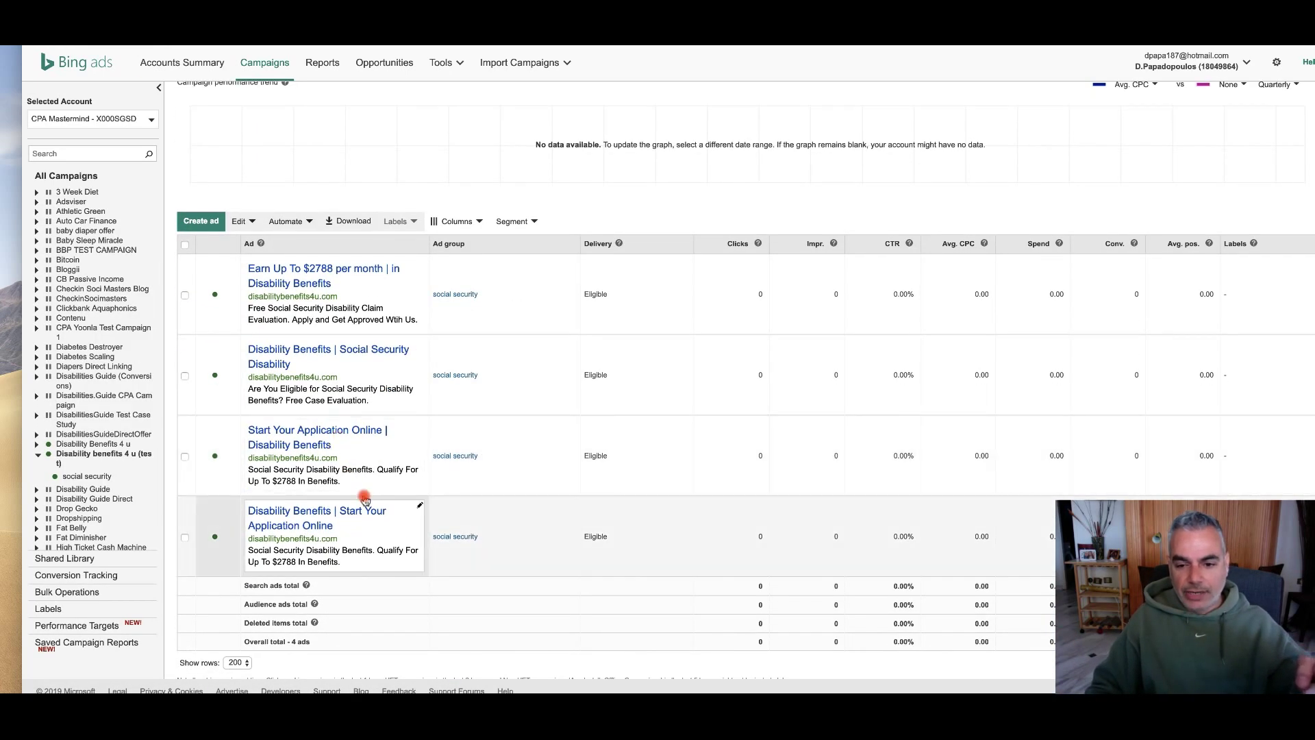
pyautogui.scroll(2, 381, 466)
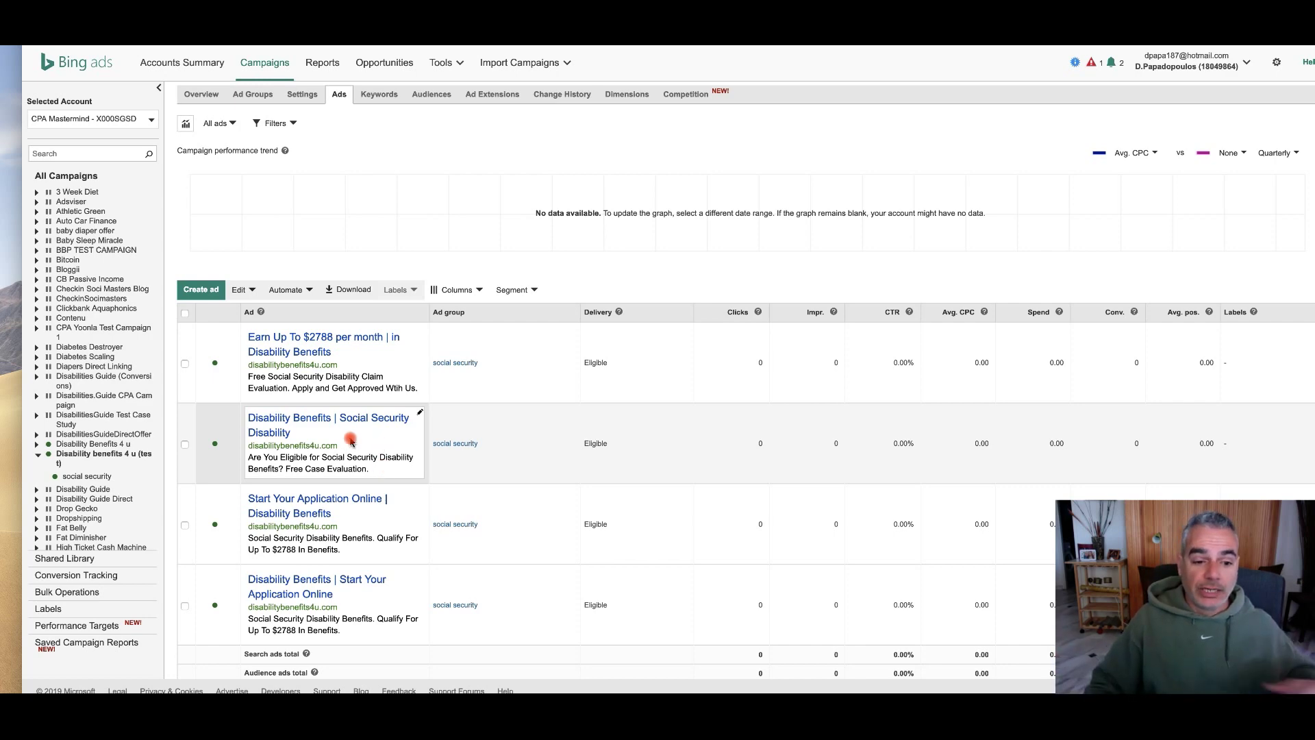
pyautogui.scroll(-1, 505, 419)
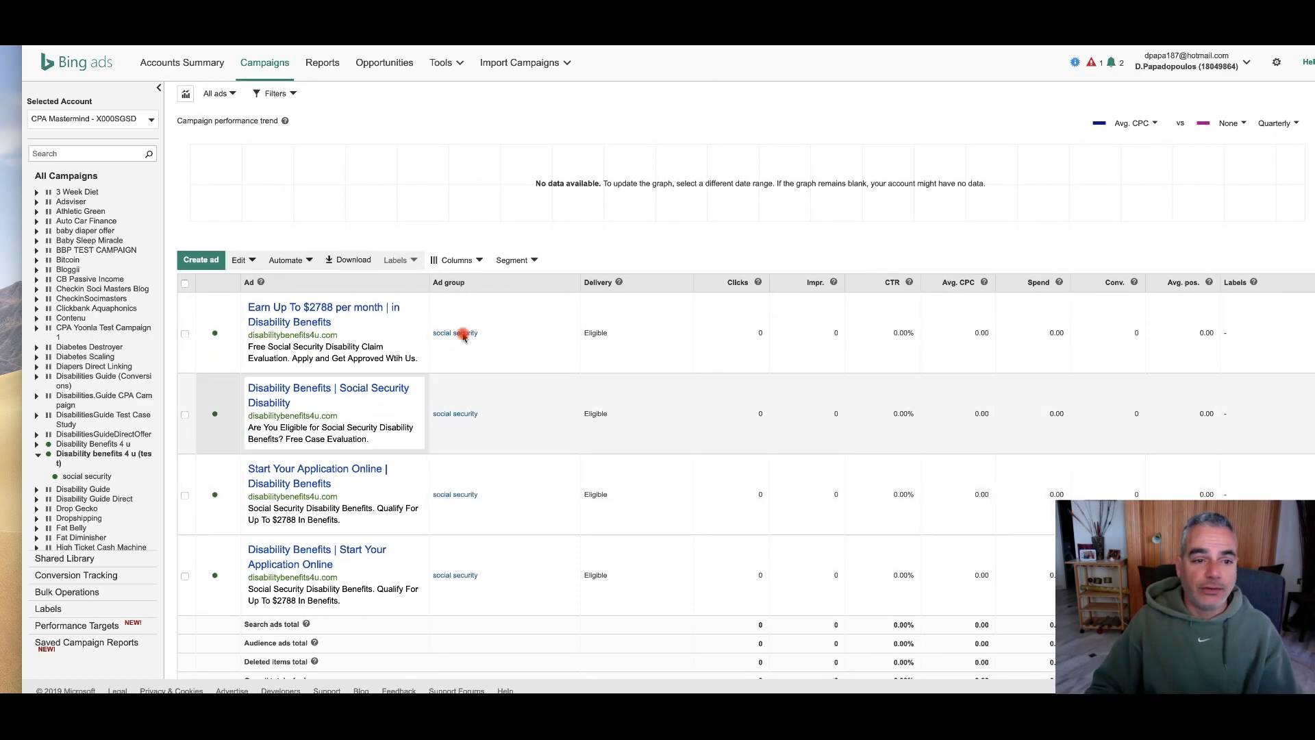
pyautogui.scroll(4, 504, 419)
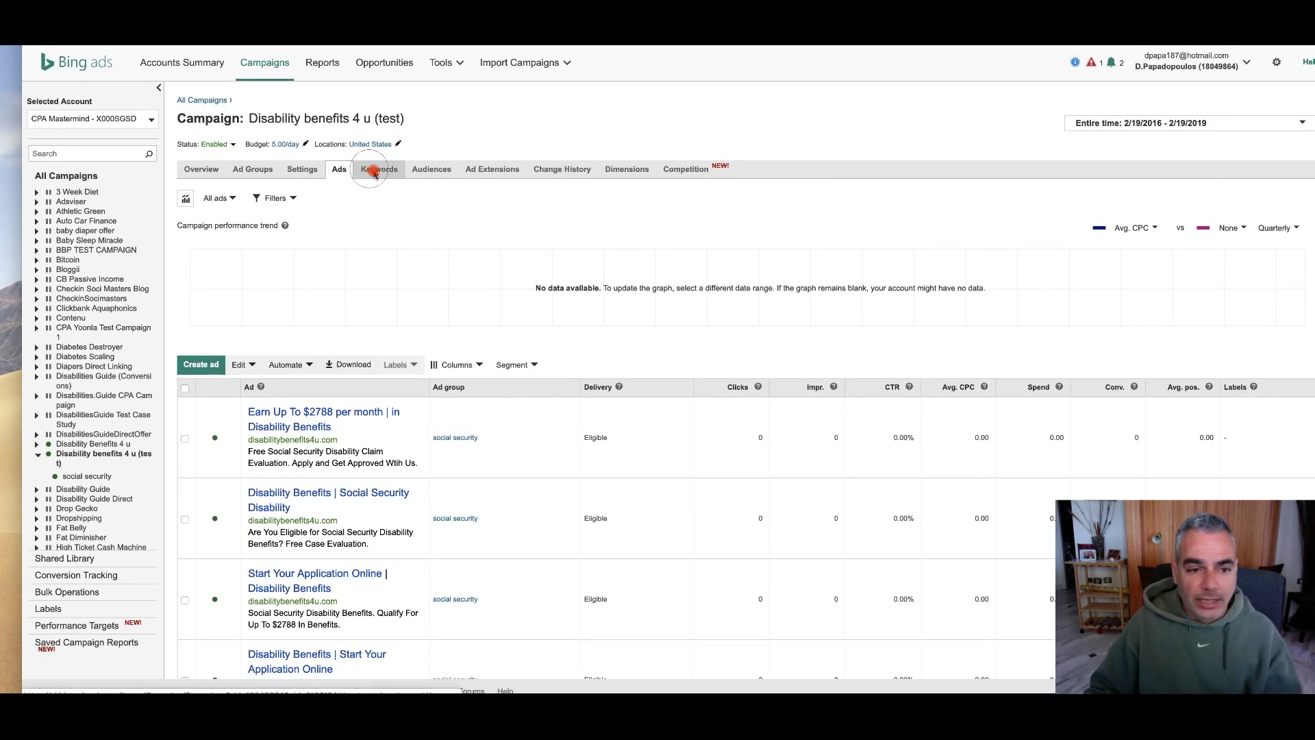
# Review the campaign's keyword list with its bids and match types.
pyautogui.click(374, 171)
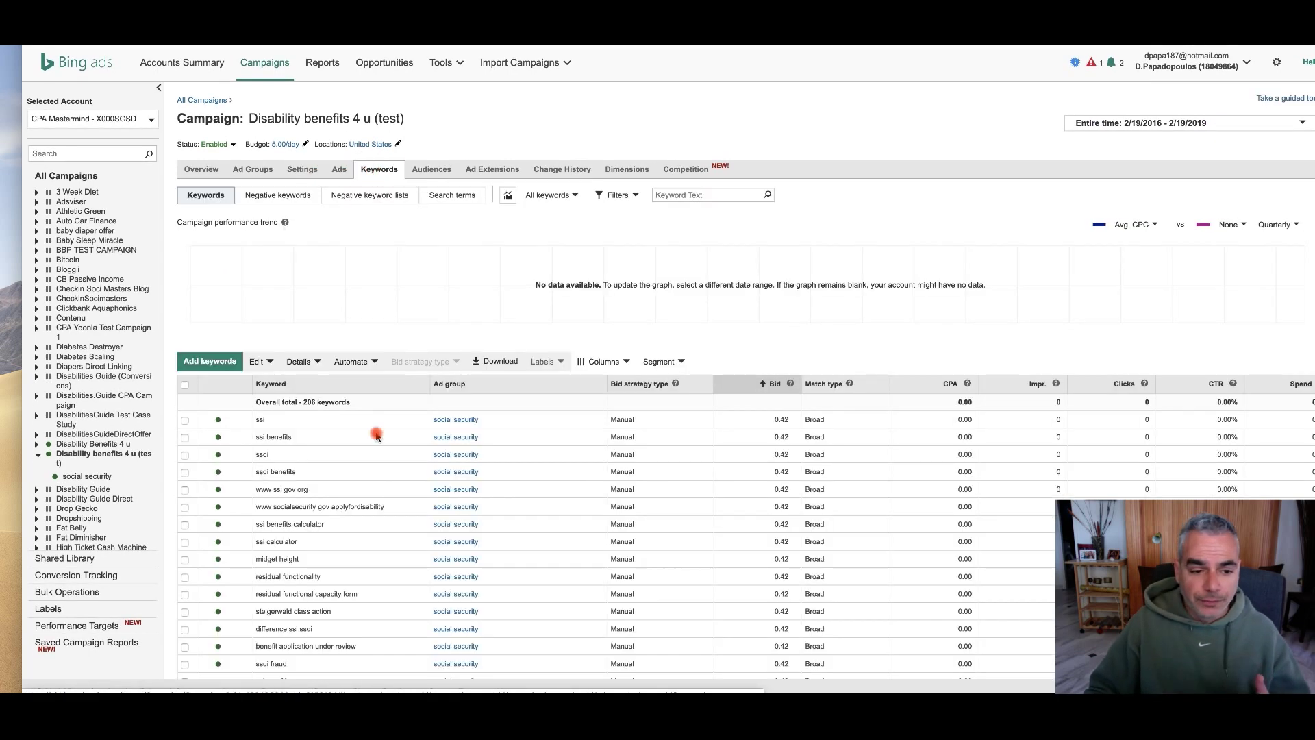
pyautogui.scroll(-10, 644, 419)
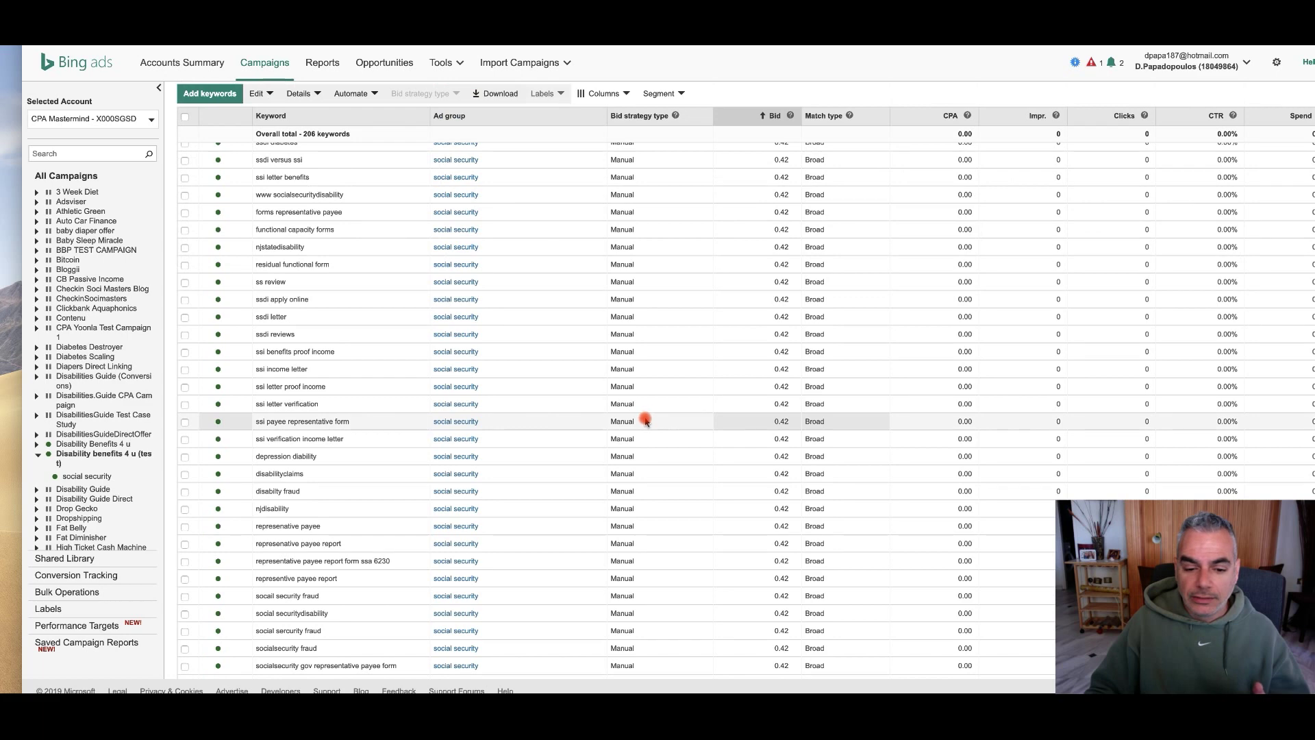
pyautogui.scroll(-5, 646, 422)
pyautogui.scroll(15, 645, 422)
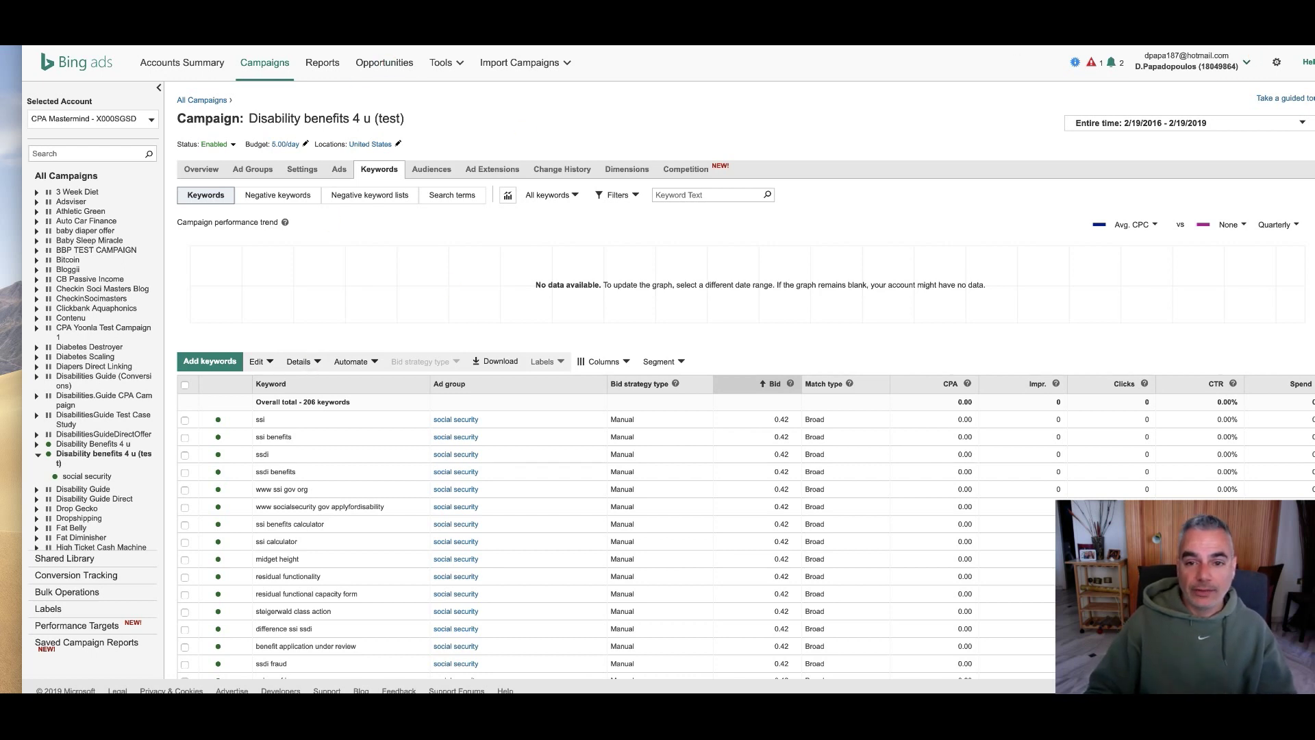
# Open the apply page of disabilitybenefitsforu.com and answer its survey with Yes for currently receiving benefits and No for a denied application.
pyautogui.write('disabil')
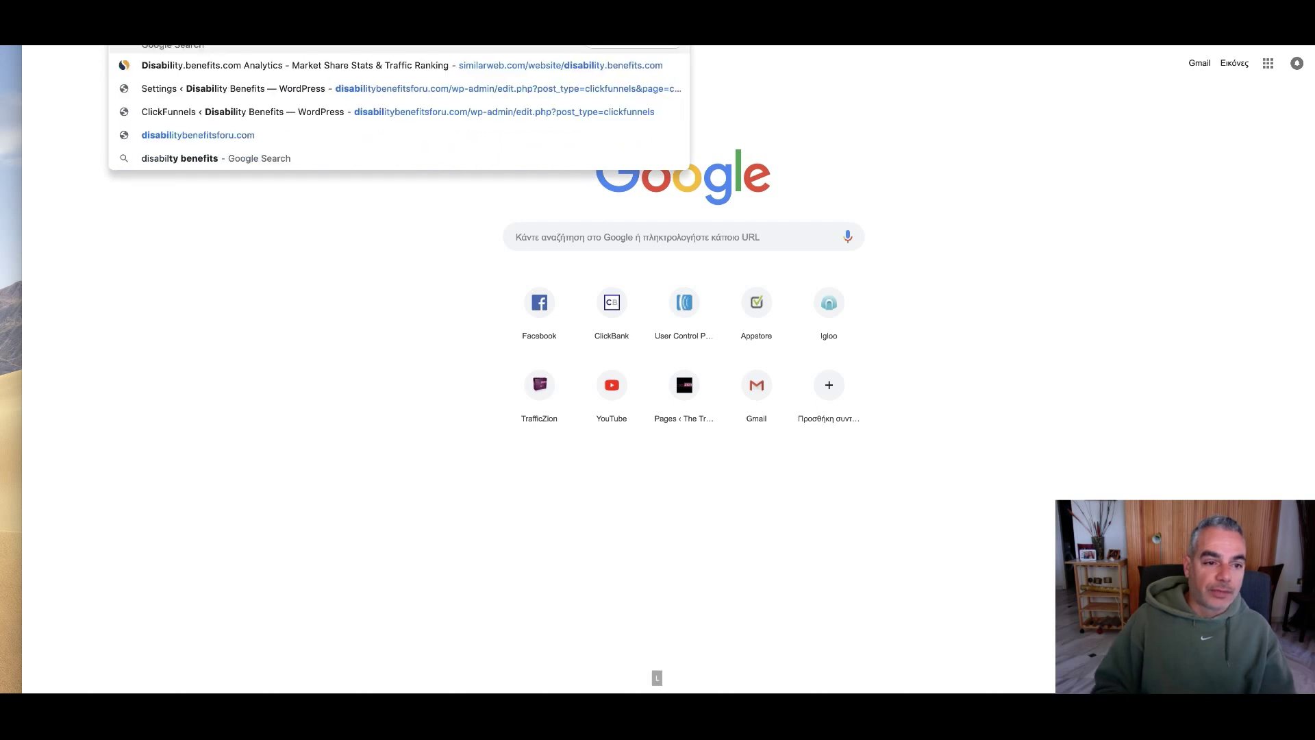
pyautogui.press('Down')
pyautogui.press('Down')
pyautogui.press('Down')
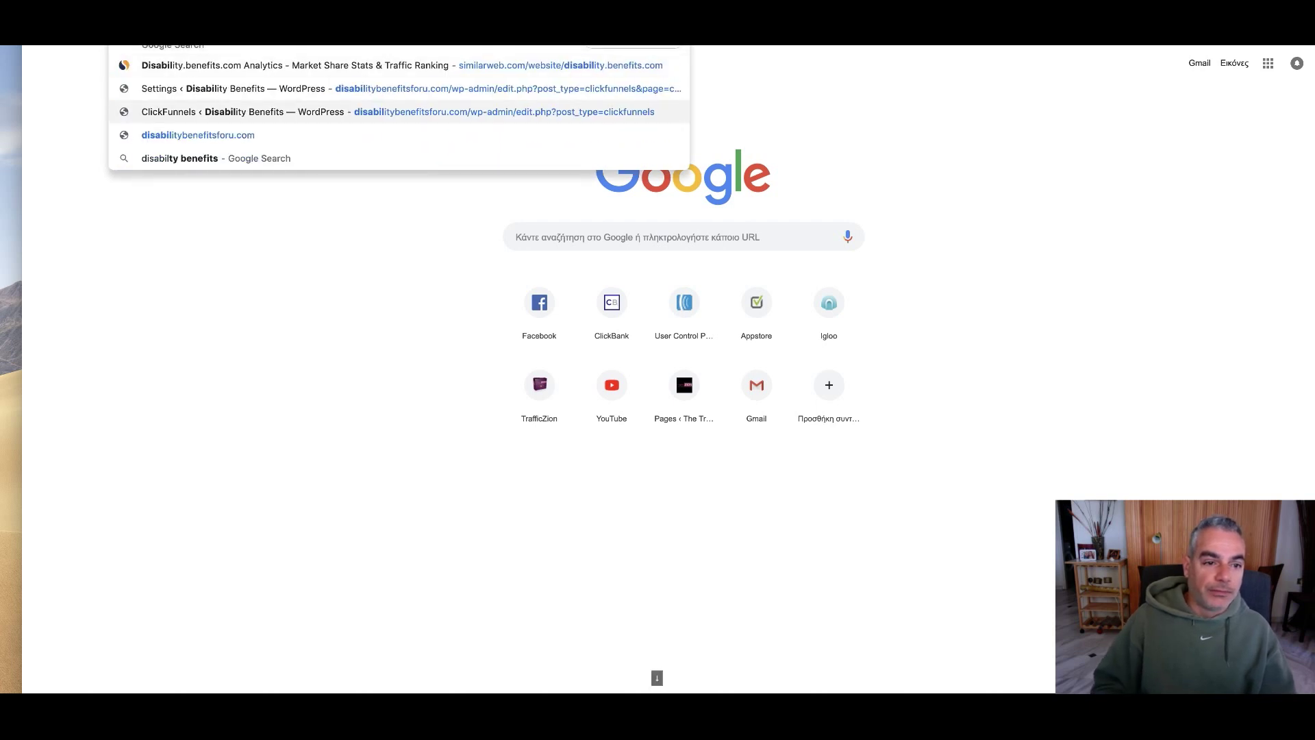
pyautogui.press('Down')
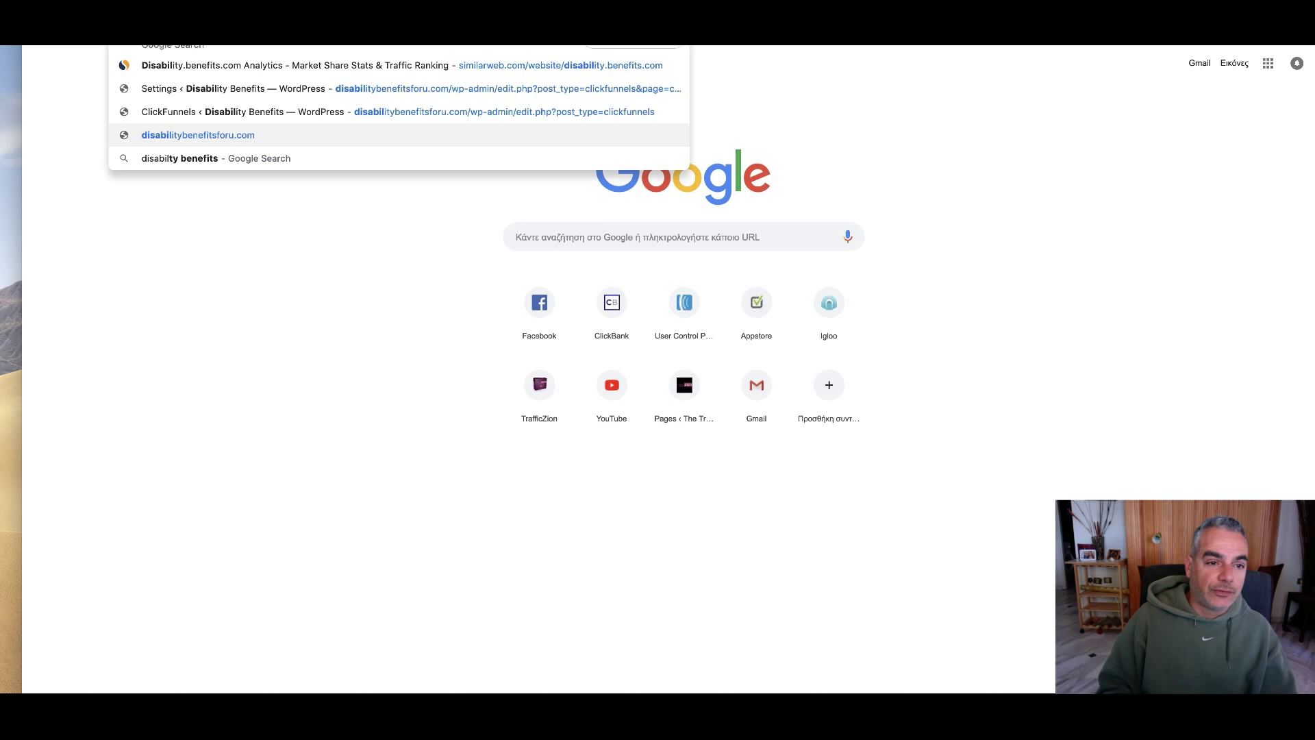
pyautogui.write('/appl')
pyautogui.press('Return')
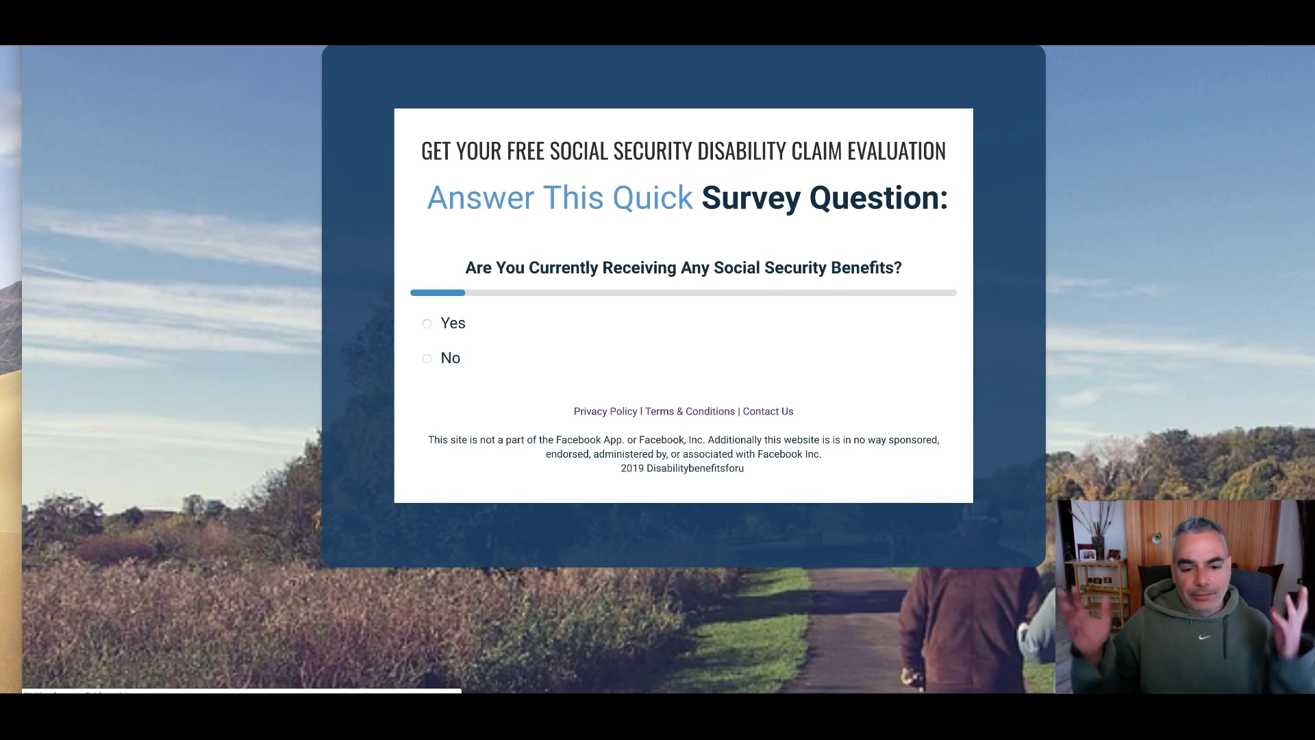
pyautogui.click(464, 331)
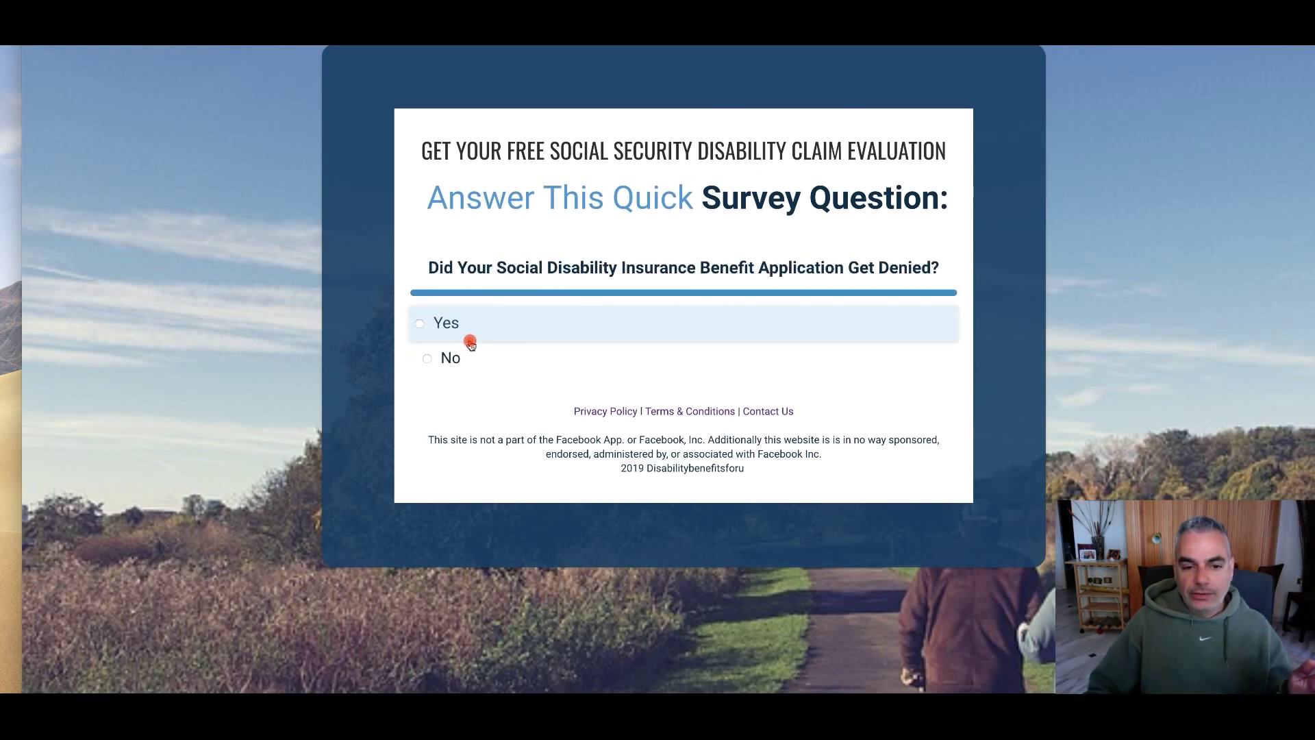
pyautogui.click(501, 363)
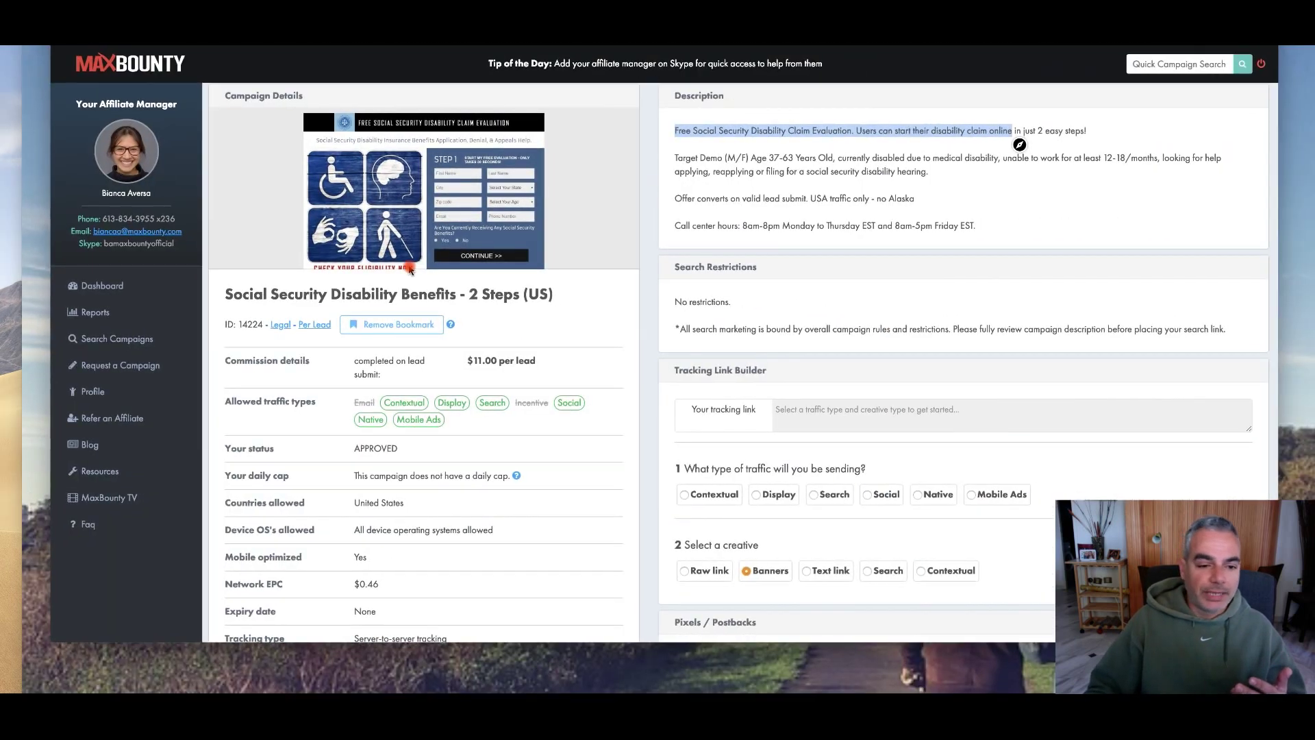
# Switch to MaxBounty and review the commission and details of the Social Security Disability Benefits - 2 Steps (US) offer.
pyautogui.moveTo(474, 357); pyautogui.dragTo(545, 361)
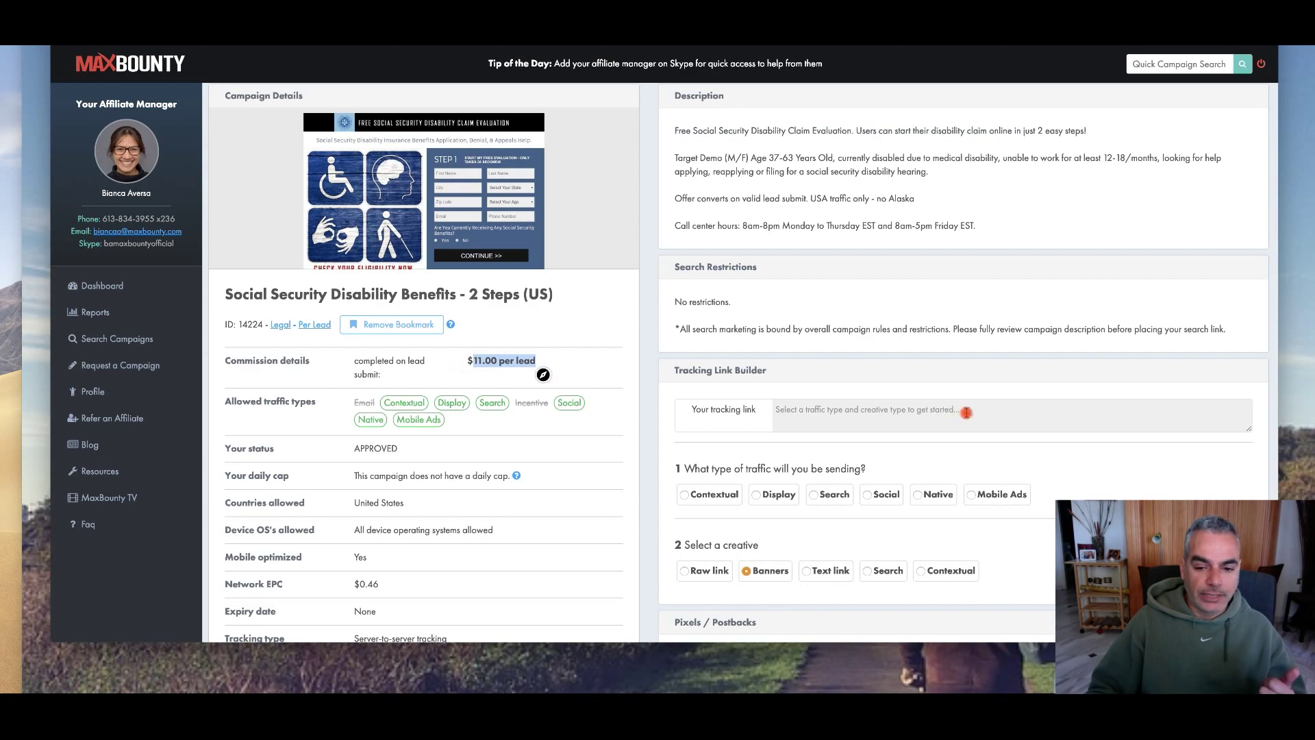
pyautogui.scroll(-5, 966, 413)
pyautogui.scroll(10, 602, 347)
pyautogui.scroll(-2, 578, 367)
pyautogui.scroll(2, 576, 376)
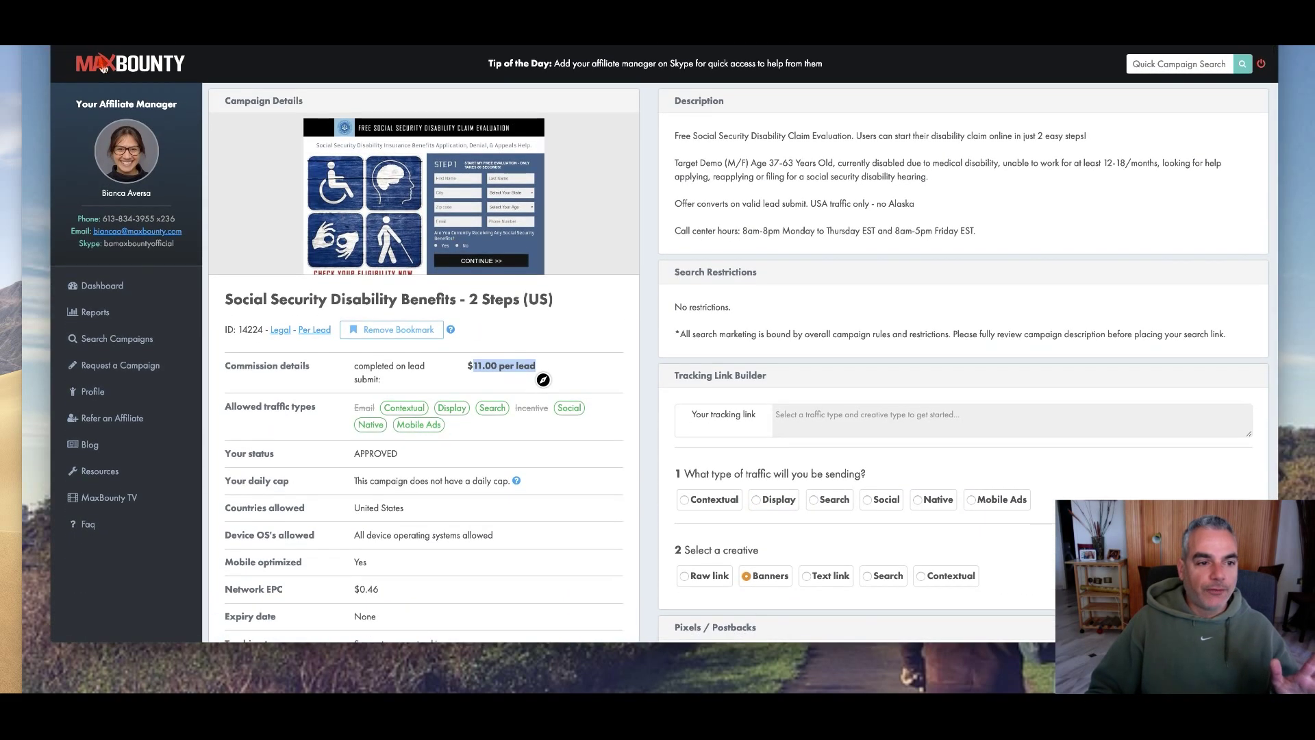